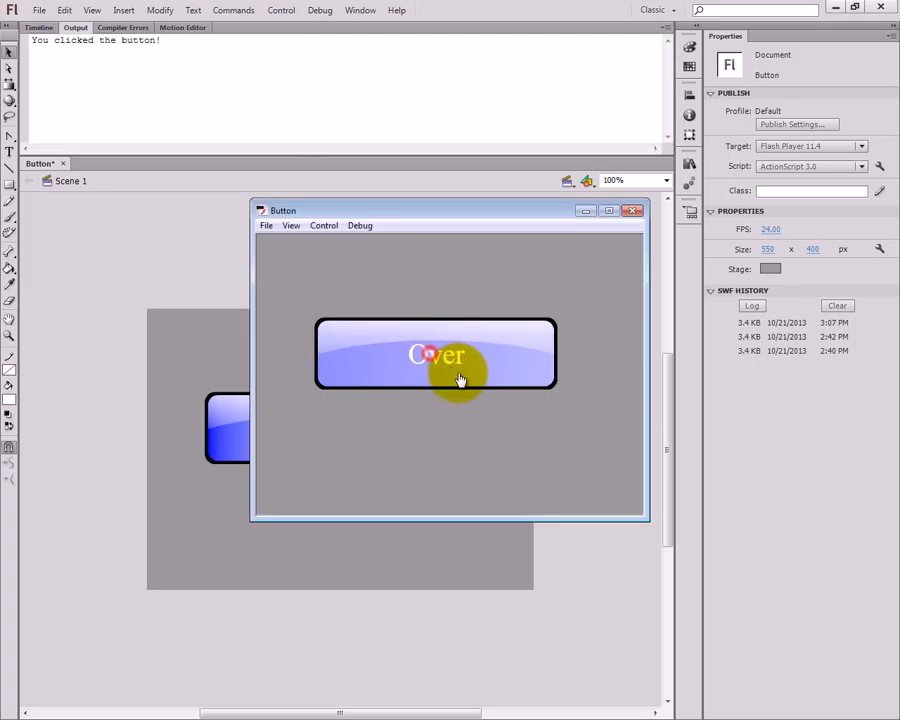
Step: Test the finished sample button several times in the preview, then close the preview and return to the timeline
click(462, 364)
click(474, 374)
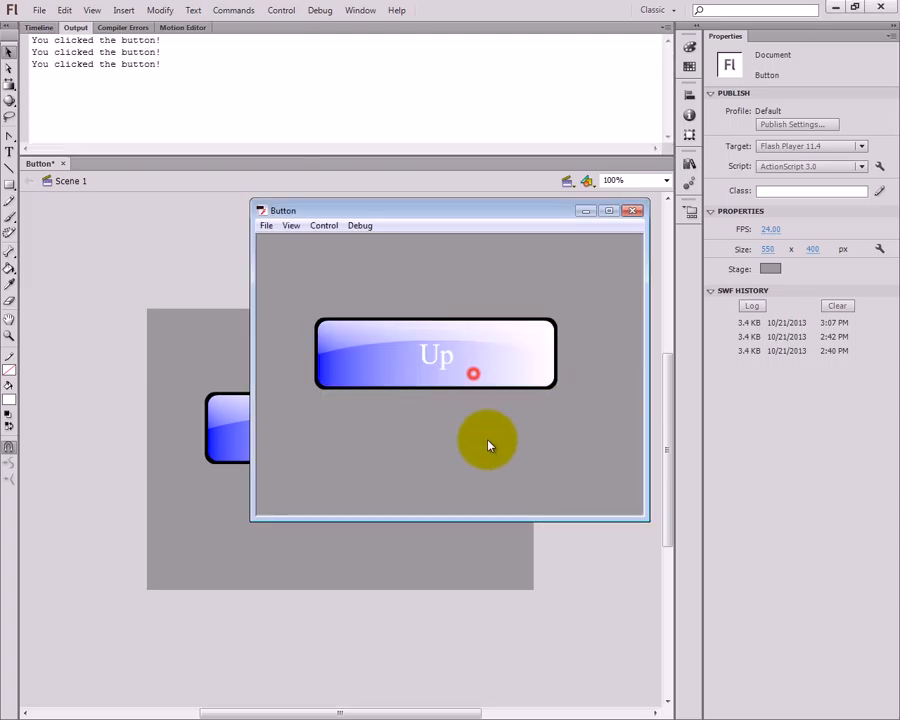
click(476, 377)
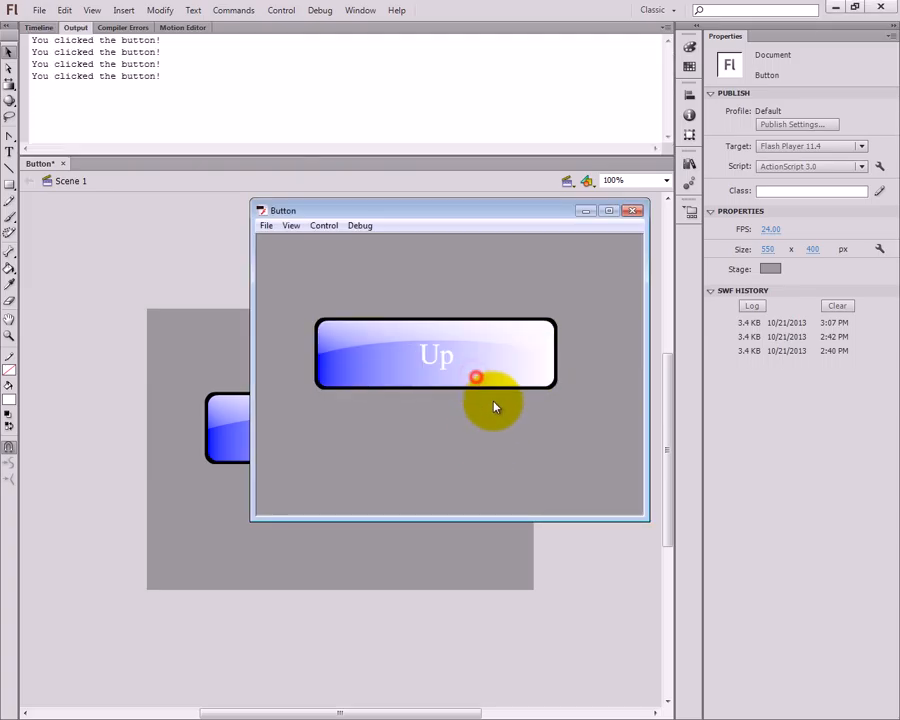
click(636, 212)
click(41, 28)
Step: Create a new ActionScript 3.0 document with a 550 by 400 px stage
click(39, 10)
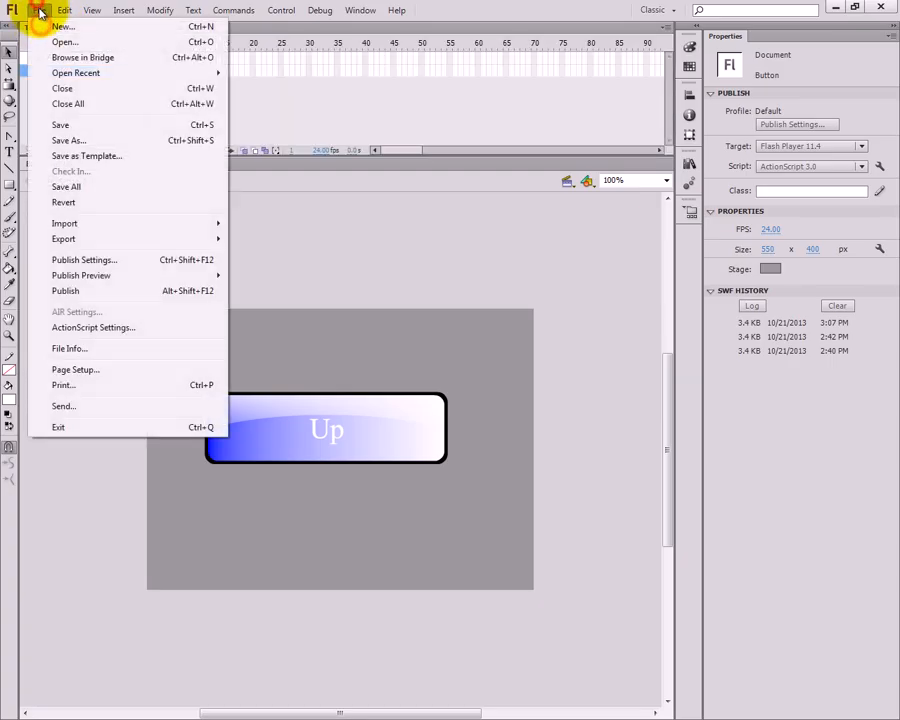
key(ctrl+n)
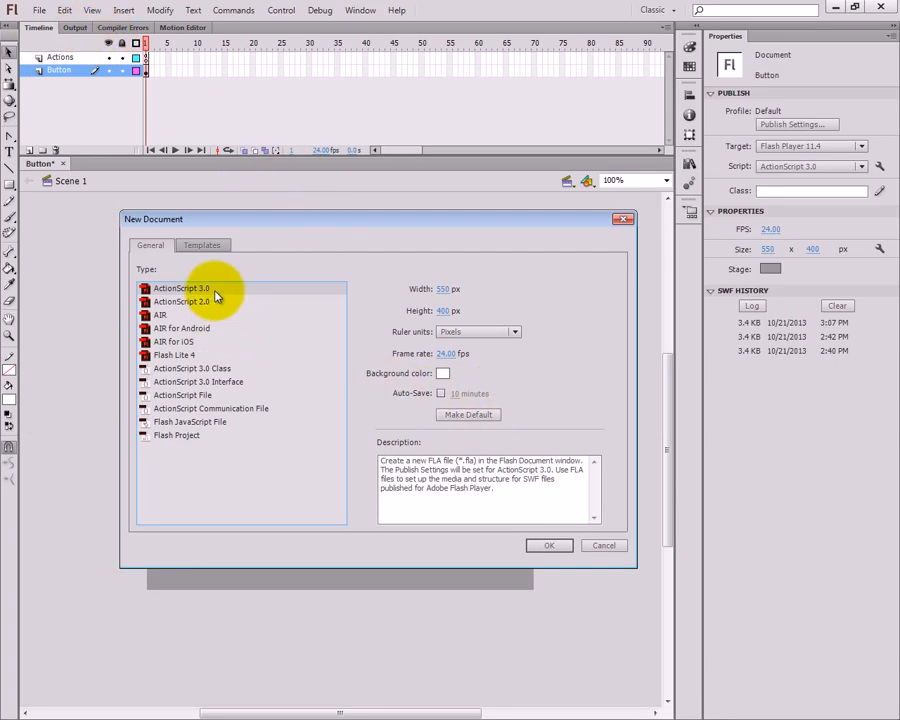
click(545, 550)
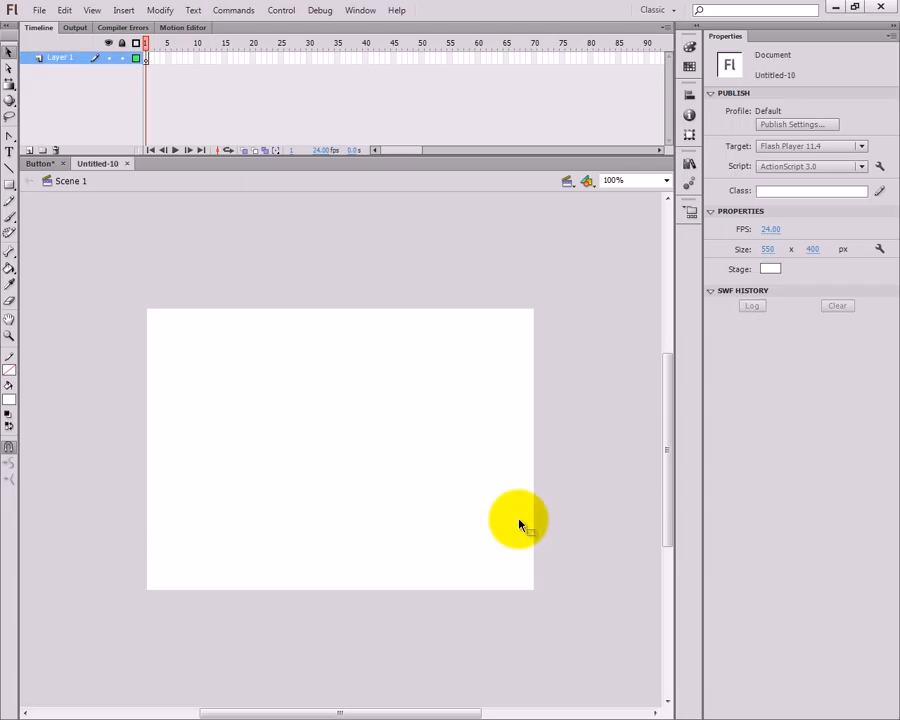
Step: Draw a blue rounded rectangle about 220 by 80 px without a stroke, using 30 corner radii, near the stage's middle
click(9, 184)
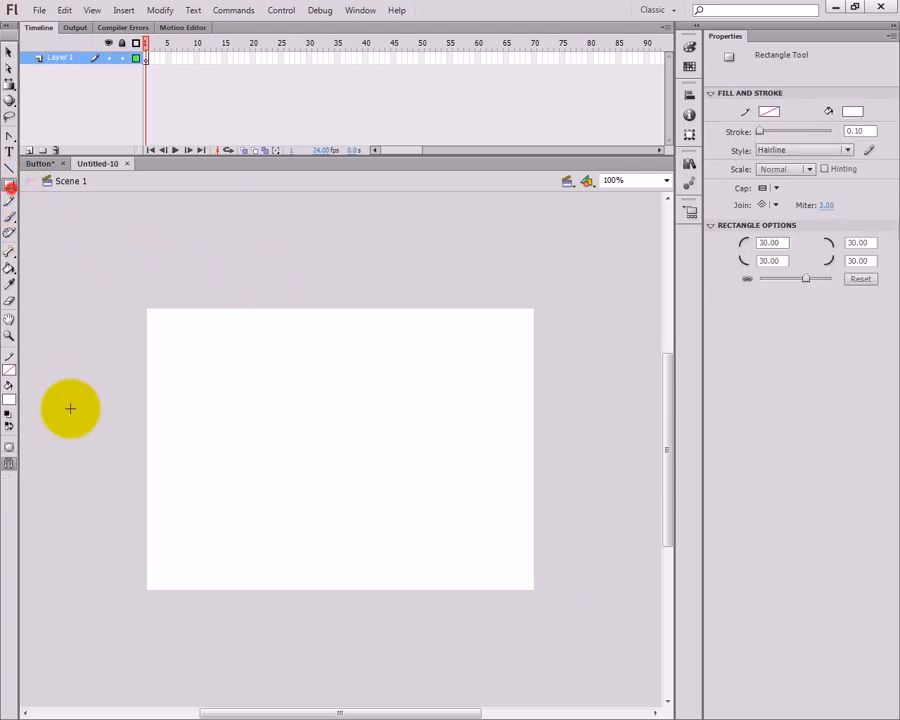
click(9, 398)
click(42, 476)
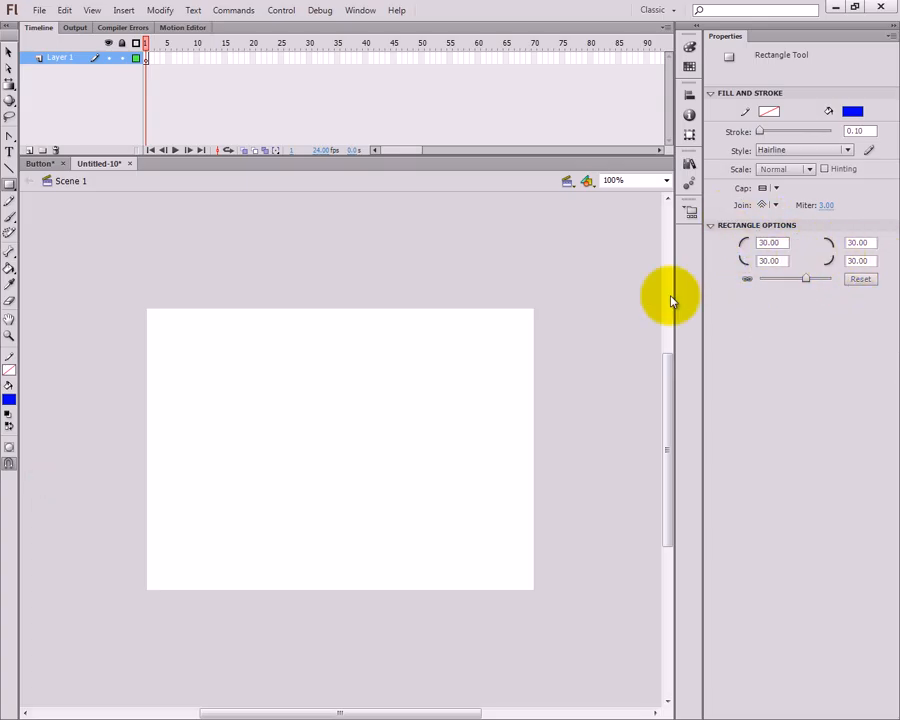
drag(232, 386, 385, 440)
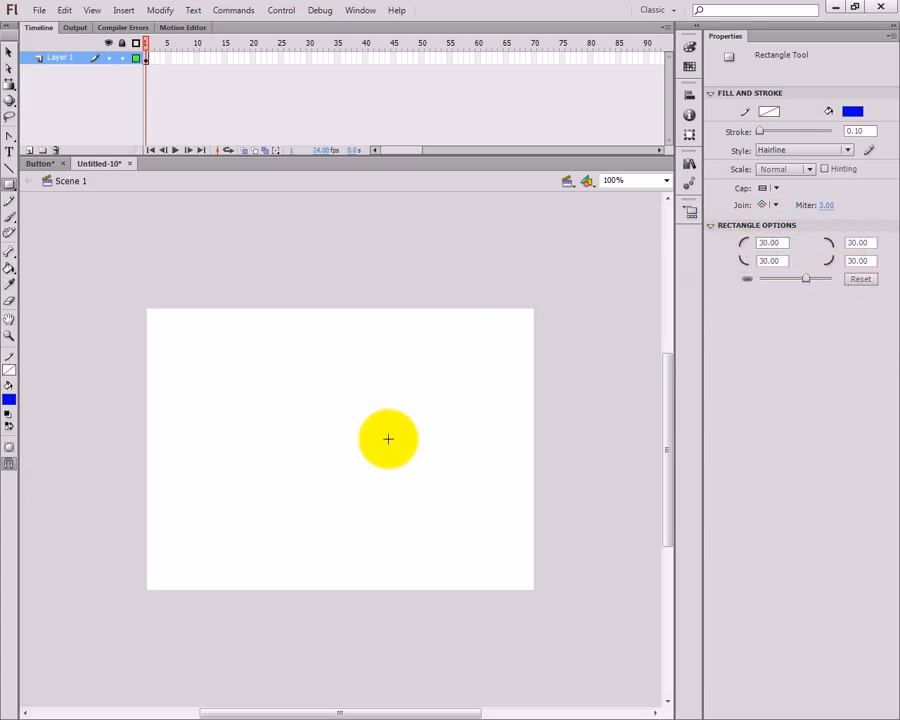
Step: Convert the blue rounded rectangle into a symbol of type Button named "The Button"
click(9, 52)
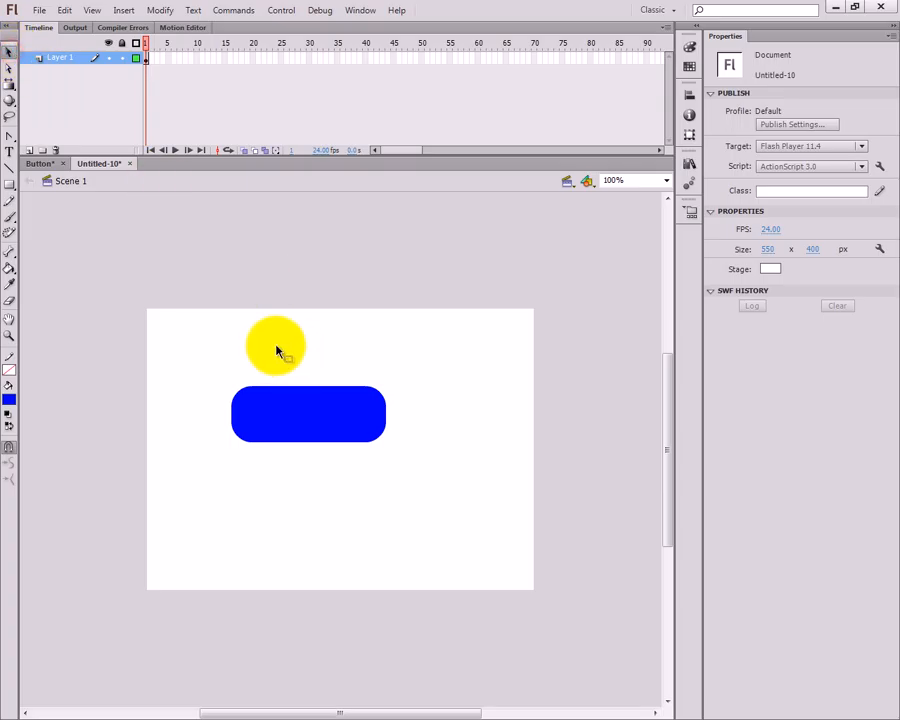
drag(200, 351, 422, 488)
key(F8)
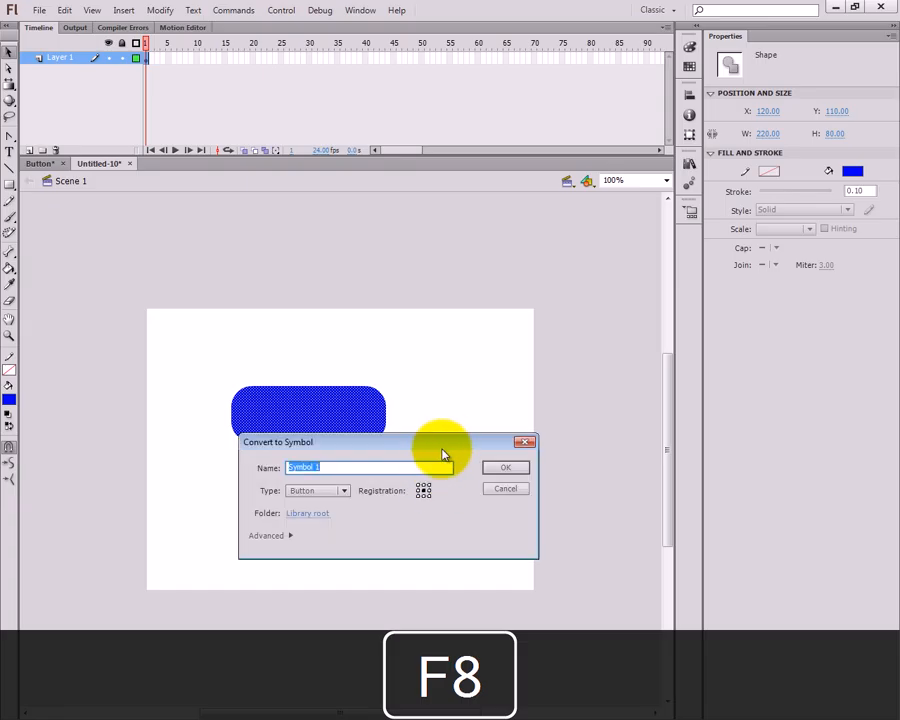
click(345, 490)
click(341, 504)
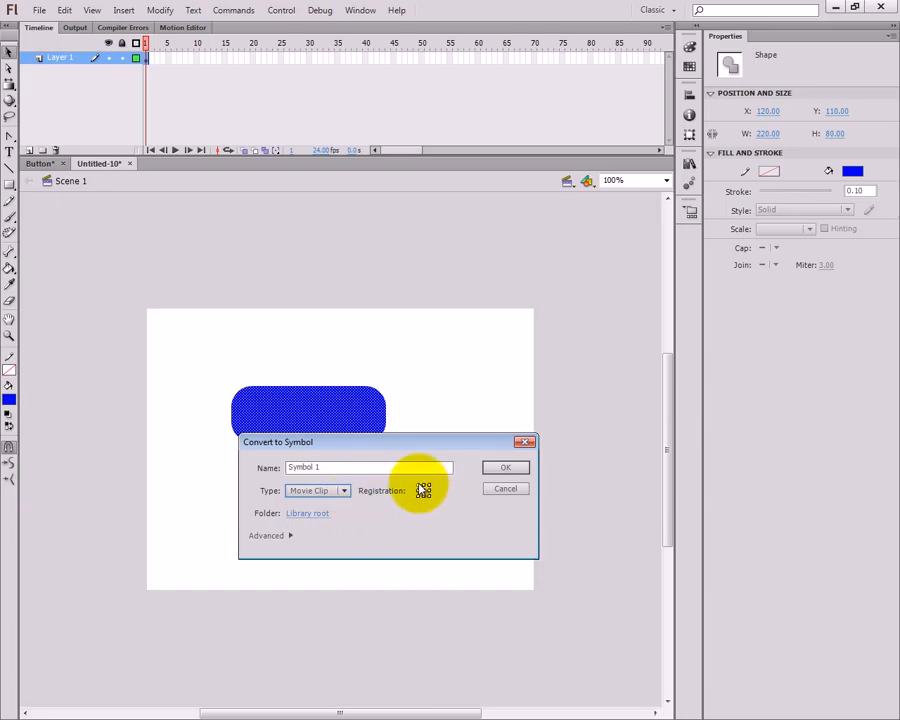
click(338, 490)
click(336, 523)
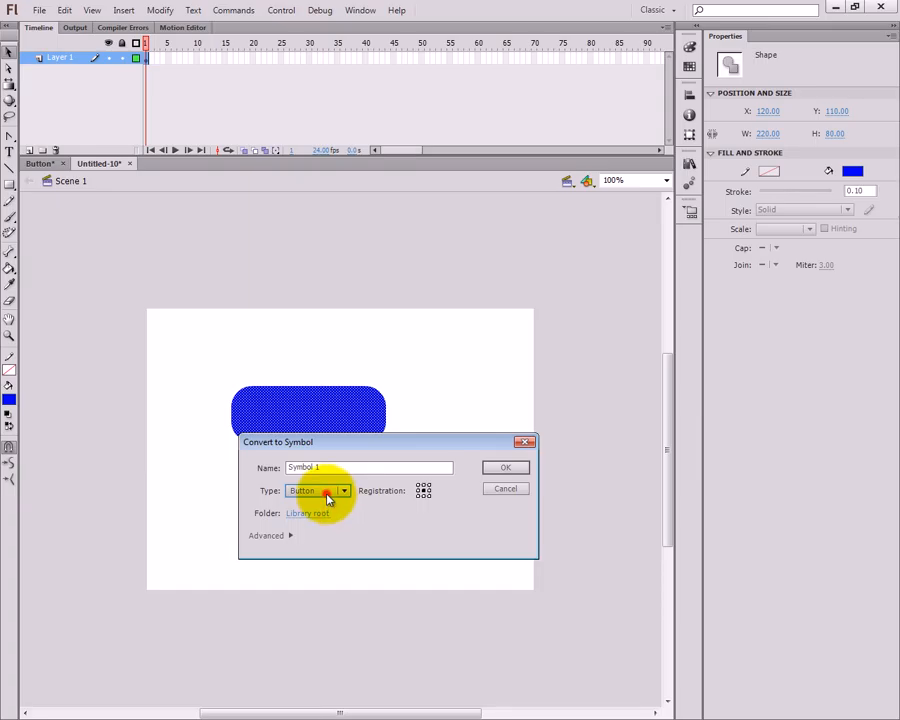
click(328, 498)
click(333, 522)
drag(337, 468, 211, 470)
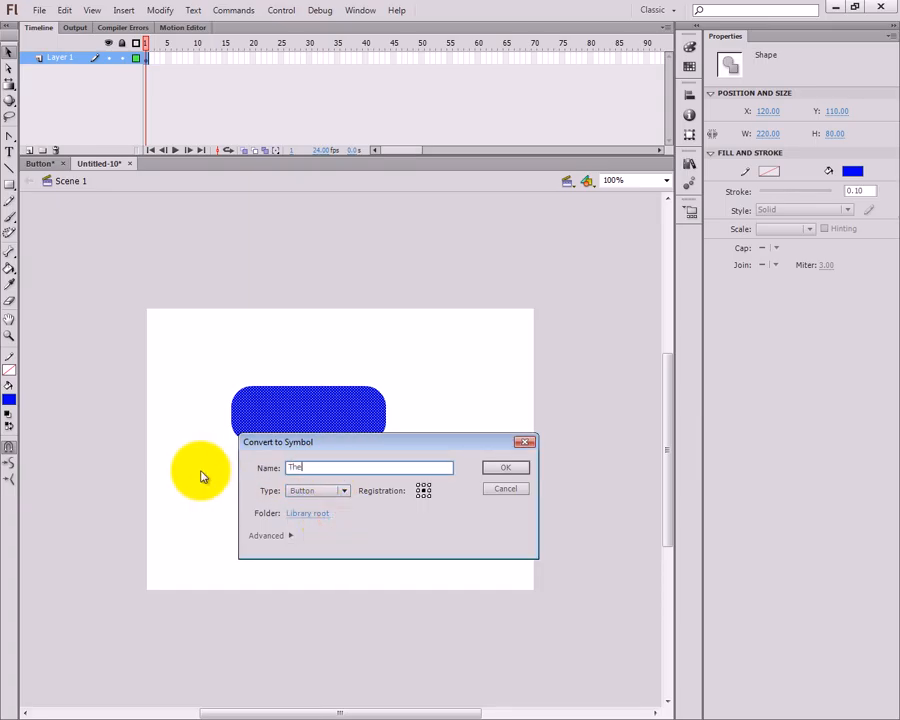
text(The Button)
key(Return)
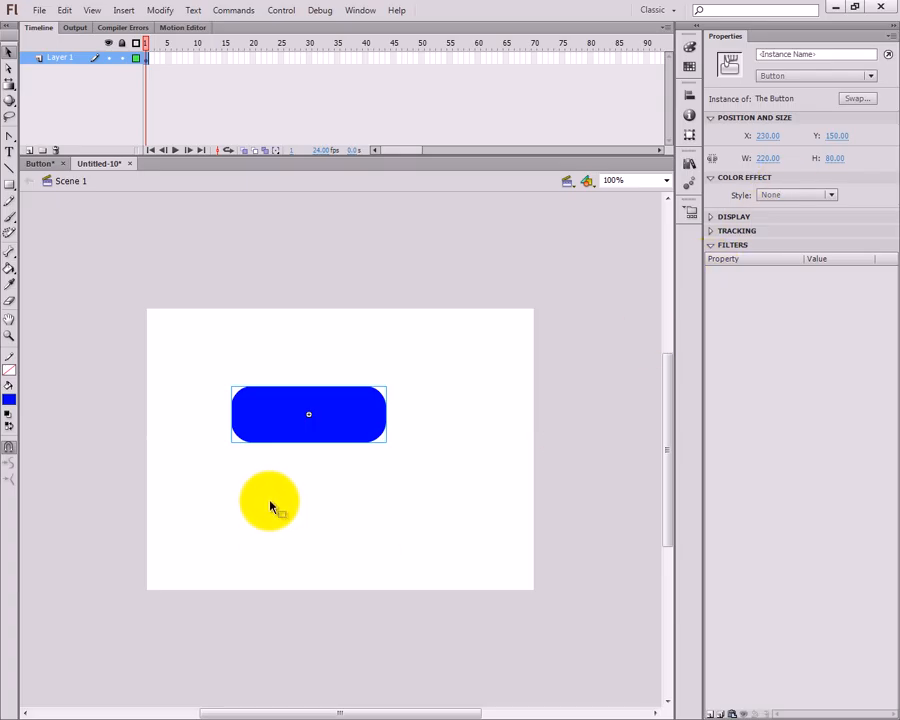
Step: Open the blue button symbol for editing in its own timeline and look at the shape in its Up frame
click(323, 420)
click(280, 413)
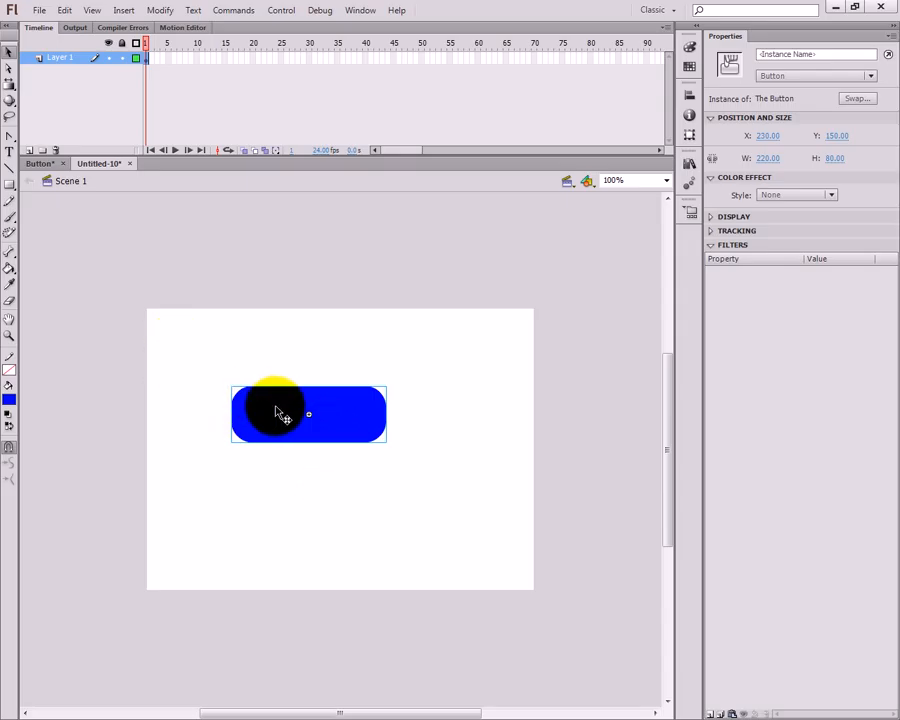
double_click(280, 413)
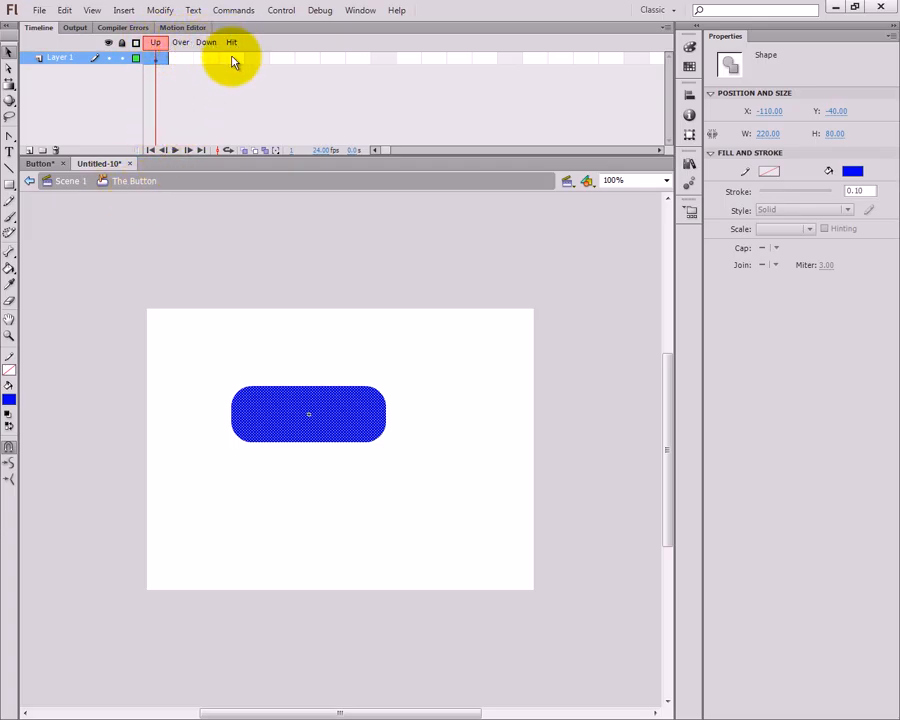
click(60, 181)
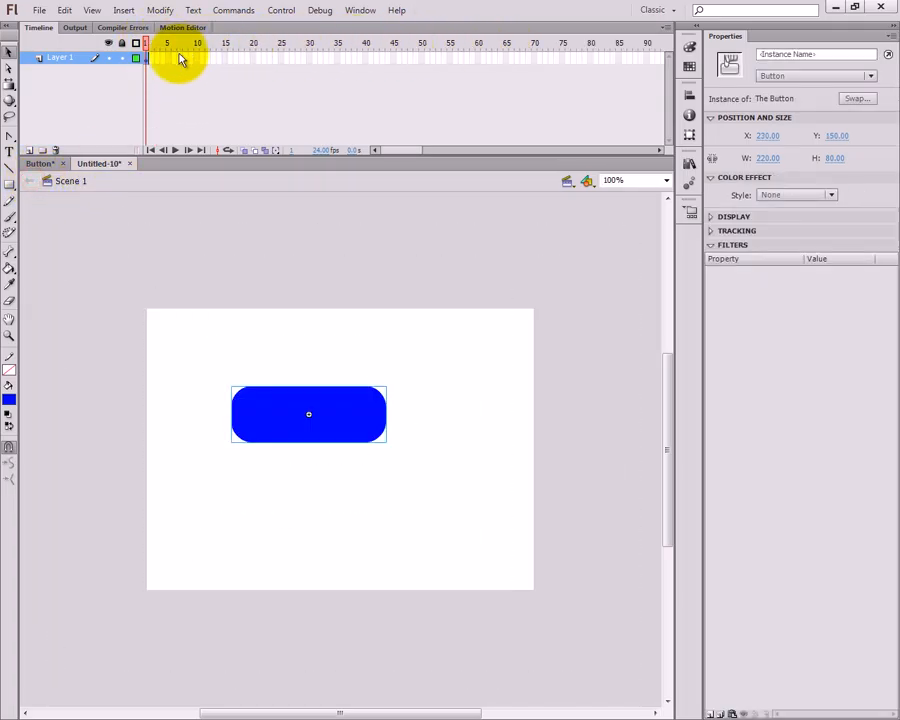
double_click(258, 428)
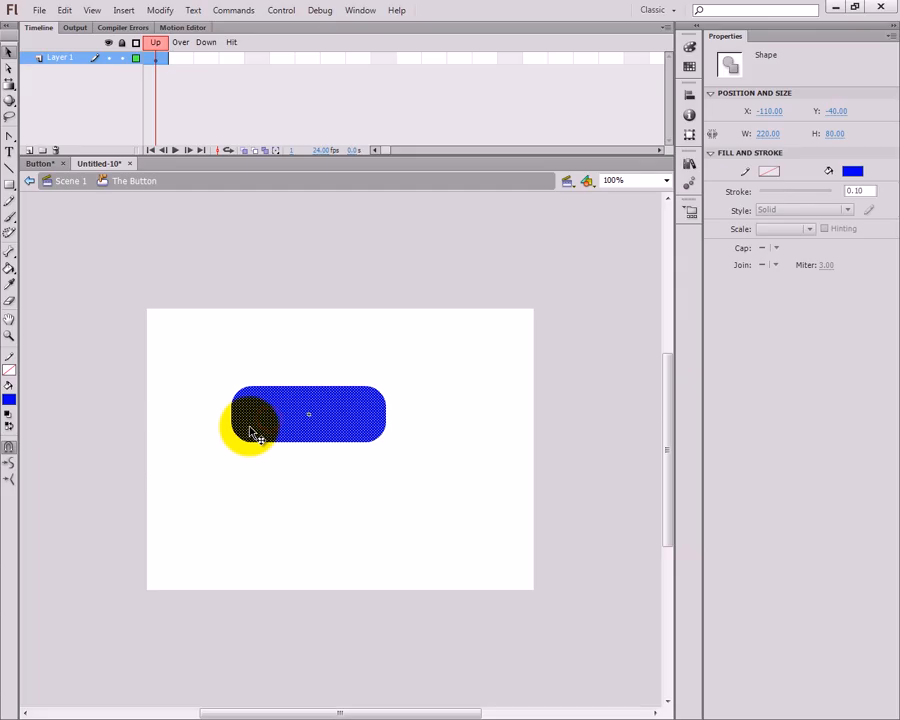
click(187, 76)
click(162, 58)
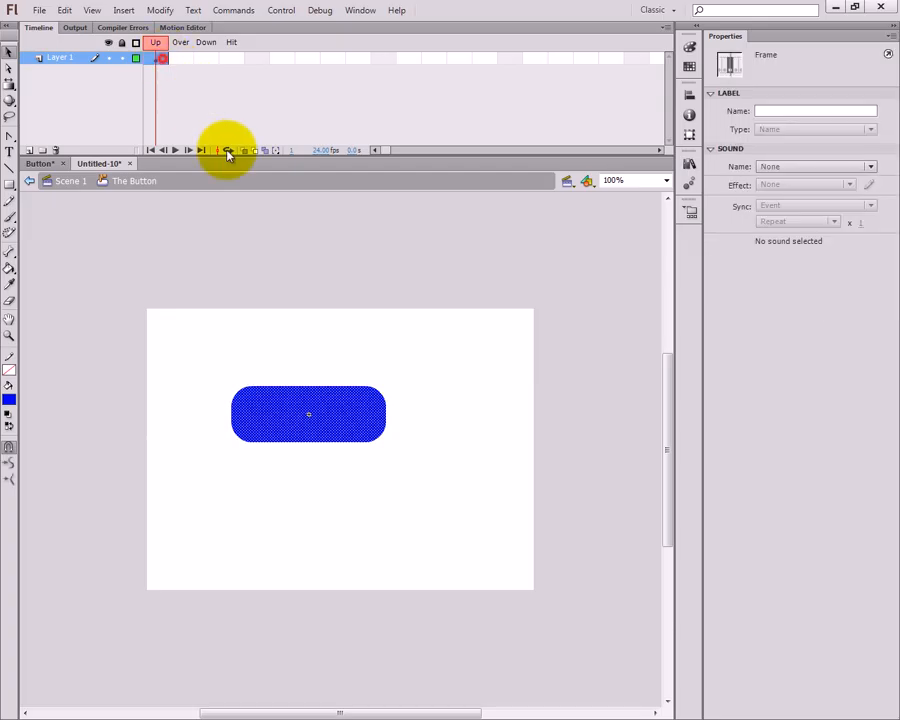
click(205, 392)
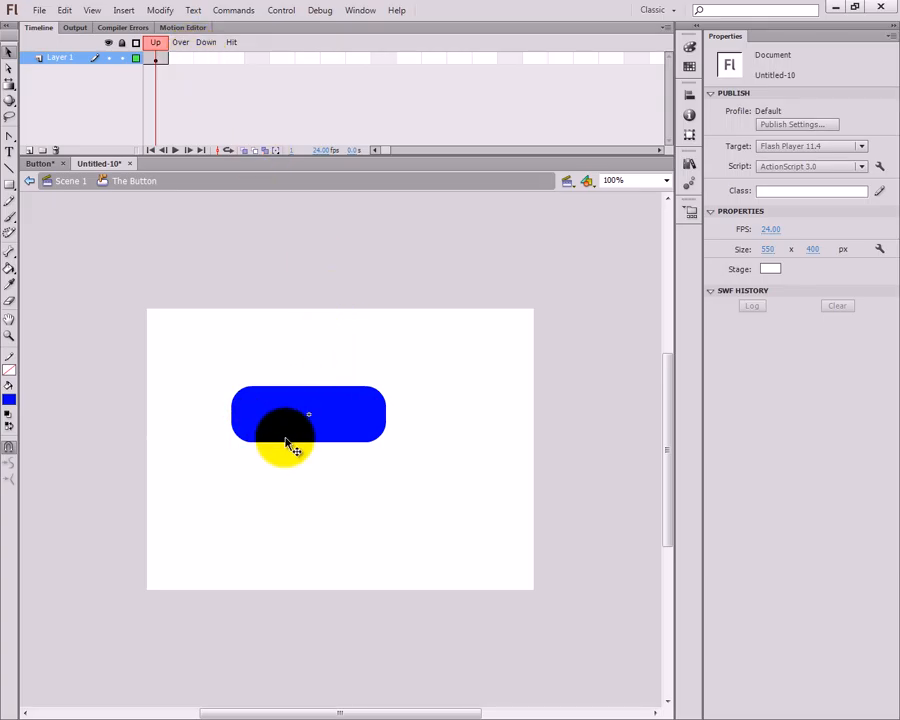
Step: Add a new layer above Layer 1 in the button symbol and extend Layer 1's frames through the Hit state
click(231, 58)
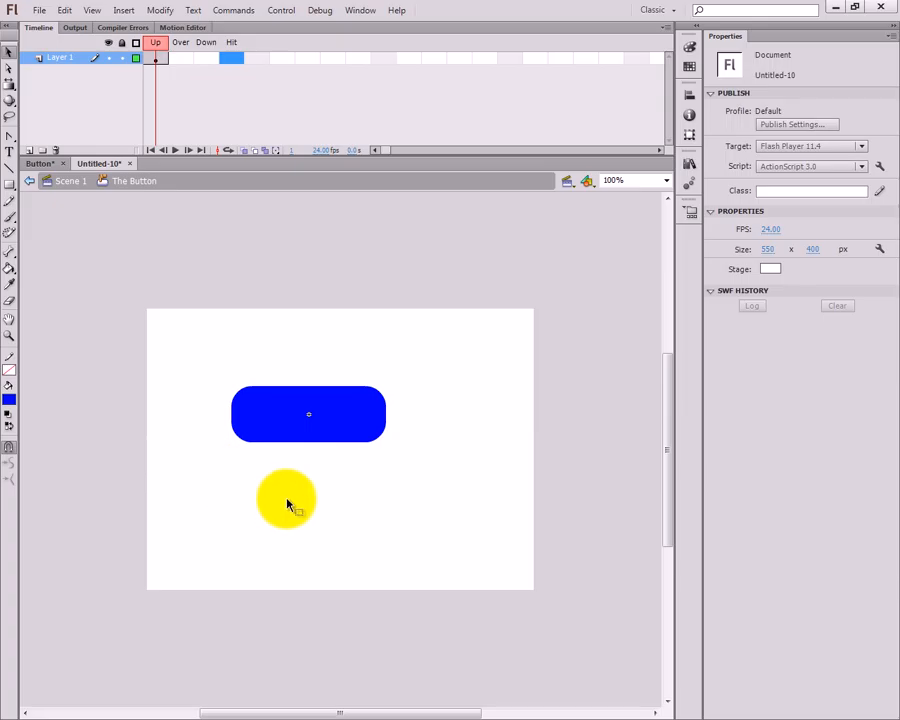
click(29, 151)
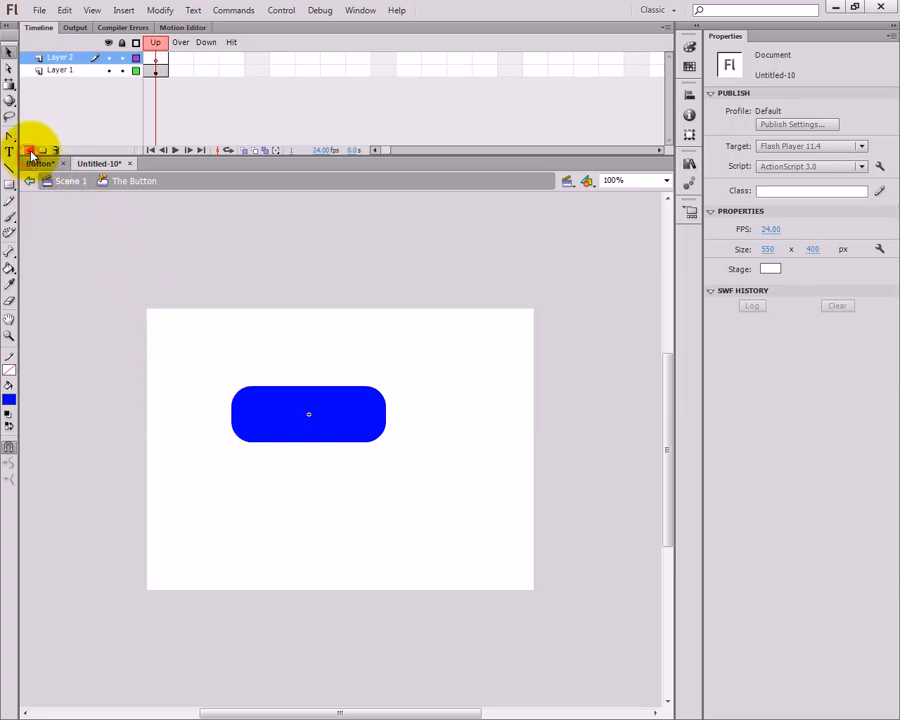
click(231, 72)
key(F5)
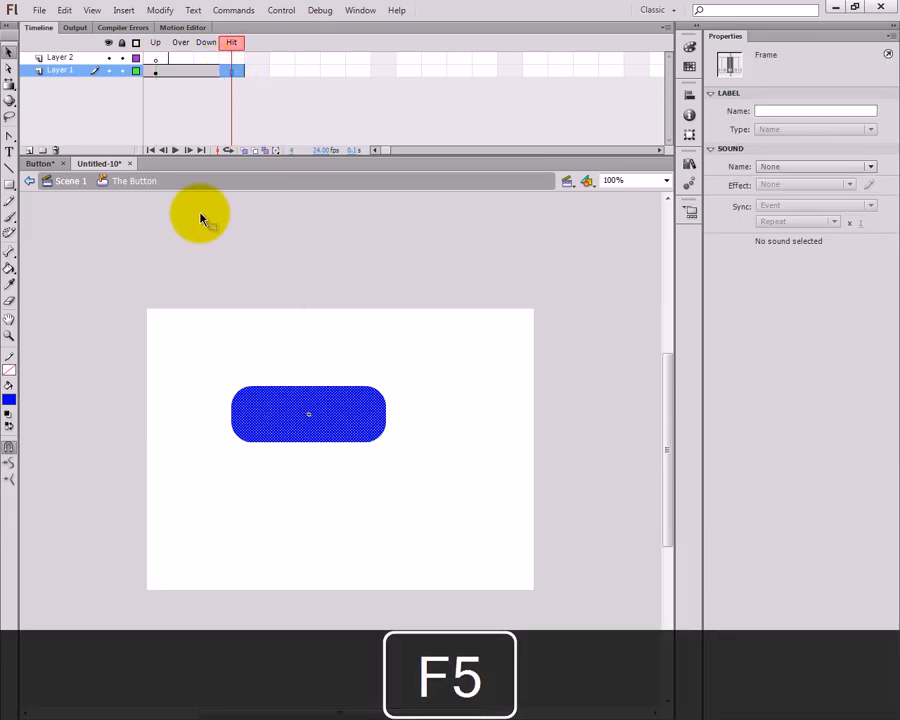
Step: Add white static text reading "Up" over the blue shape in Layer 2's Up frame
click(155, 58)
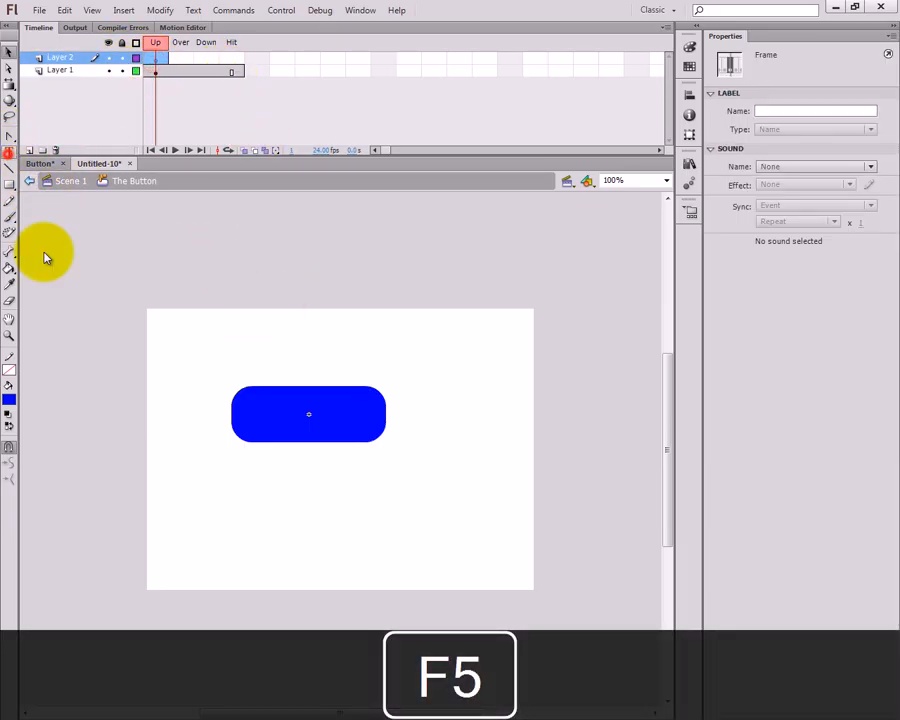
key(t)
click(9, 397)
click(28, 478)
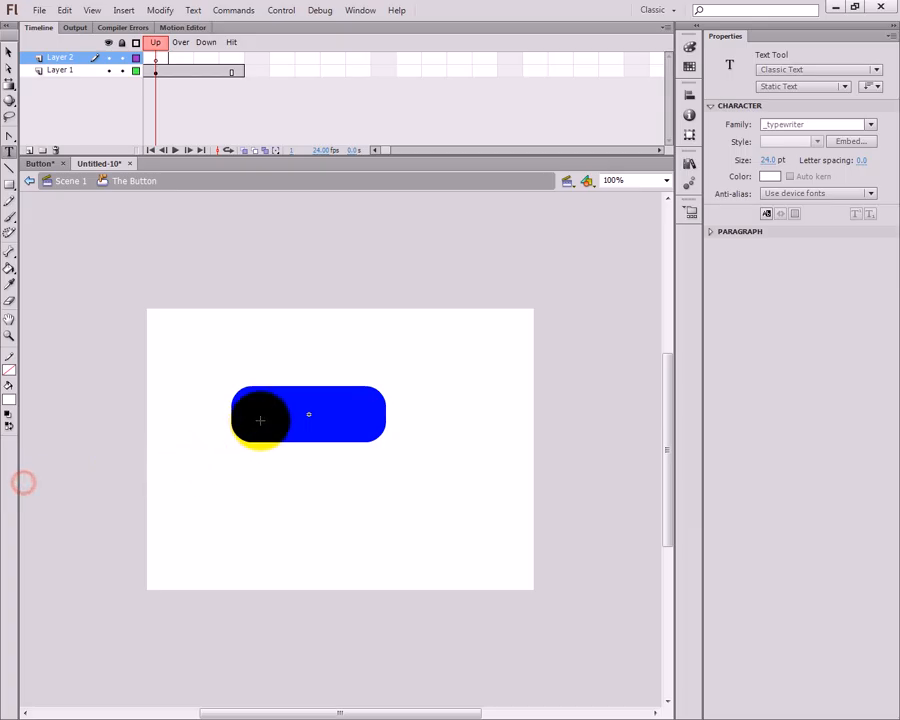
click(260, 420)
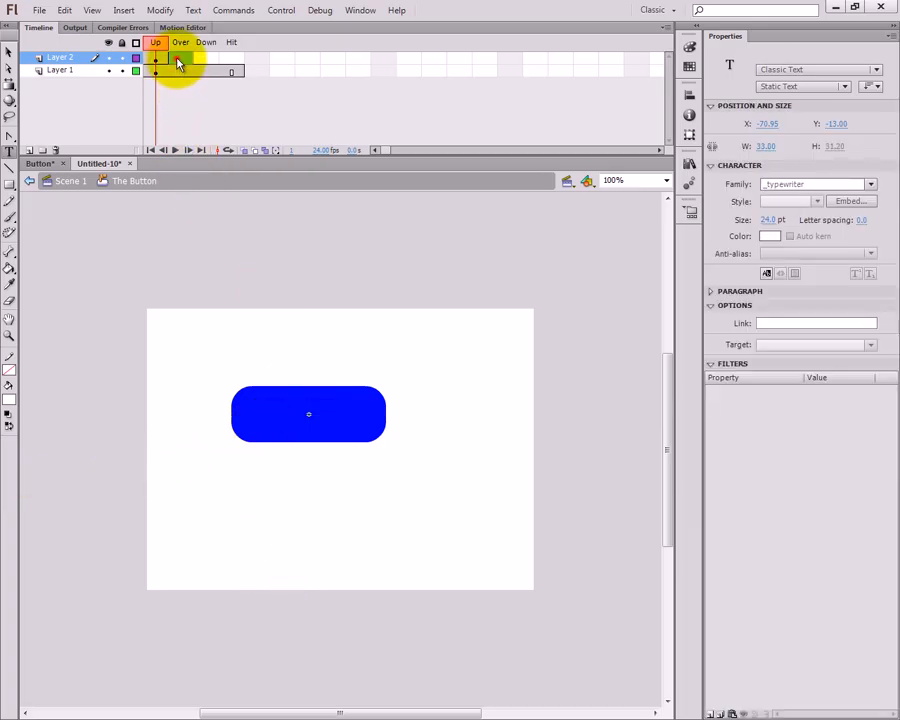
Step: Insert a keyframe at Layer 2's Over state and change its label text to "Over"
click(178, 63)
key(F6)
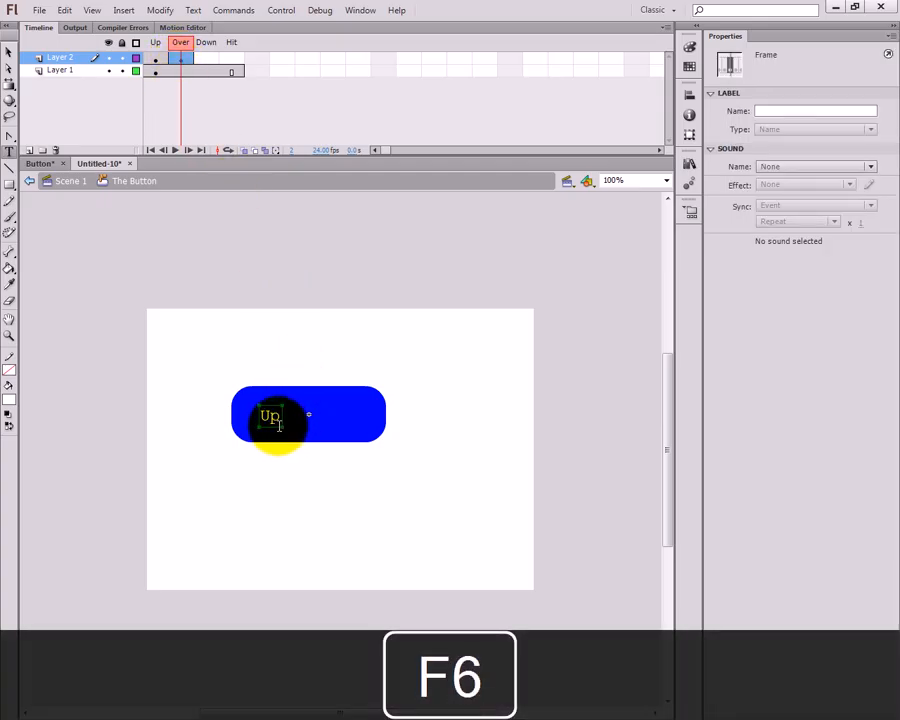
click(278, 422)
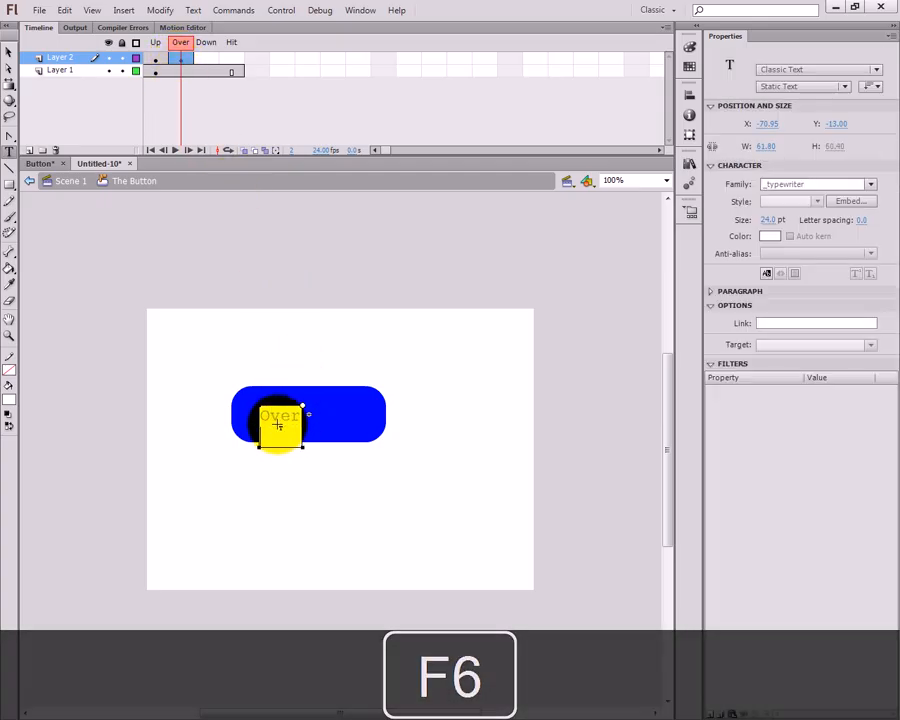
Step: Insert a keyframe at Layer 2's Down state and change its label text to "Down"
click(204, 60)
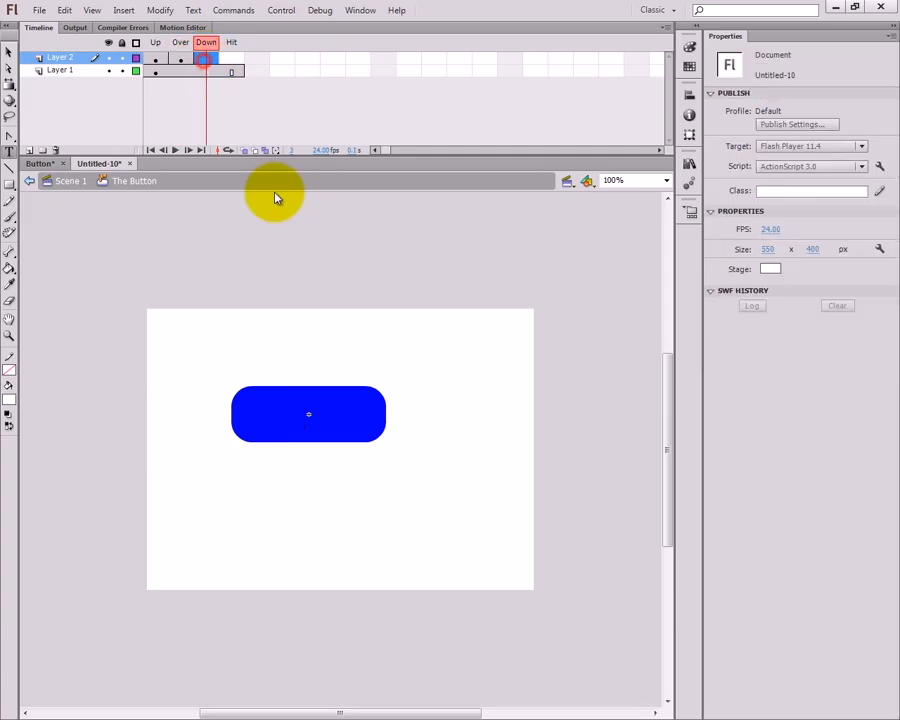
key(F6)
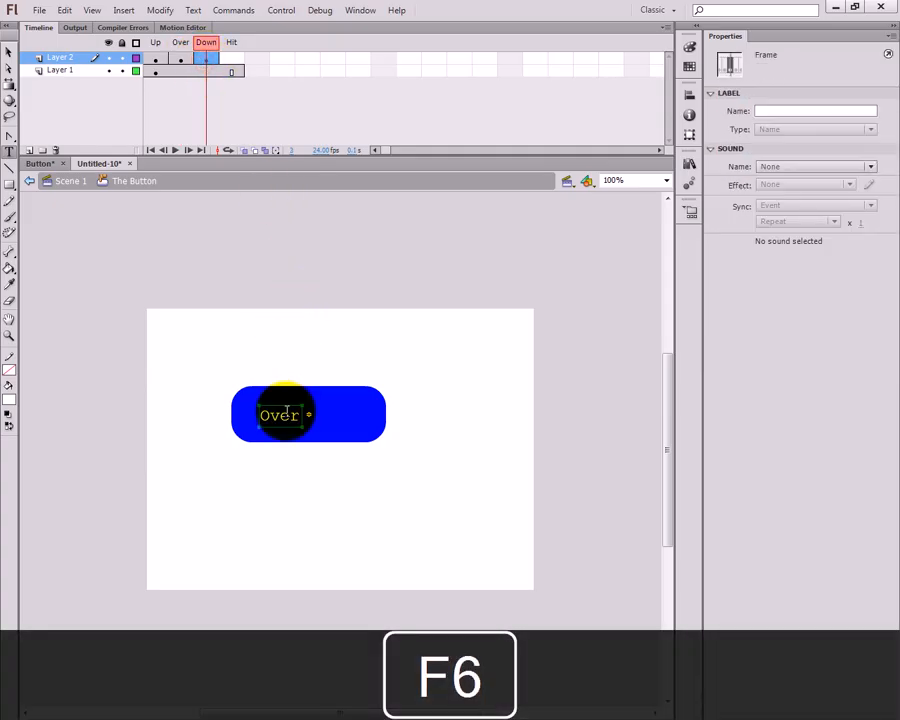
click(289, 417)
double_click(289, 417)
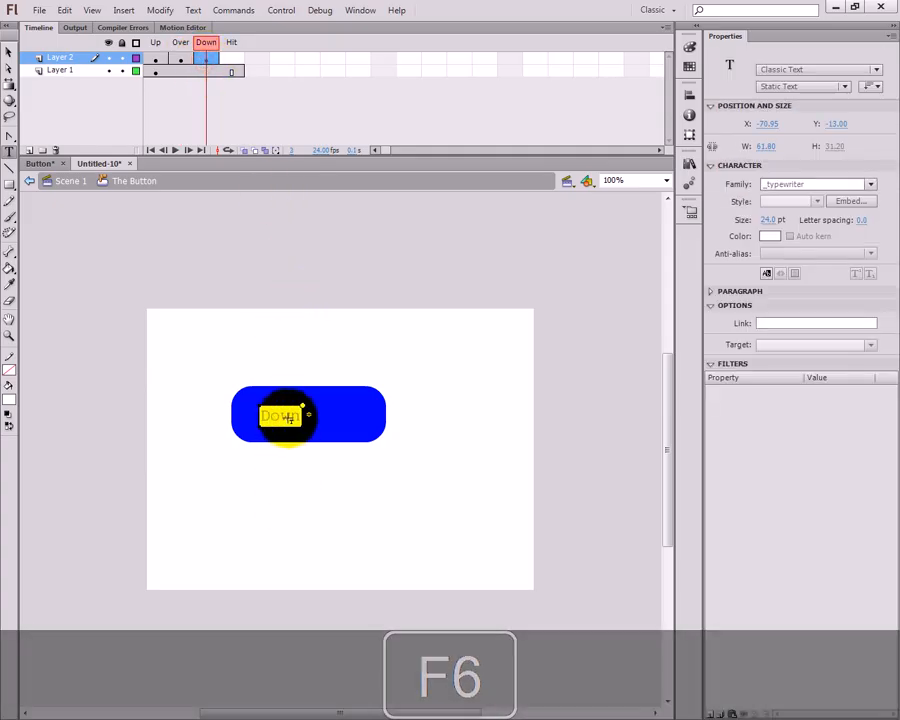
text(Down)
Step: Insert a keyframe at Layer 2's Hit state, change its label text to "Hit", and go back to the Down frame
click(231, 59)
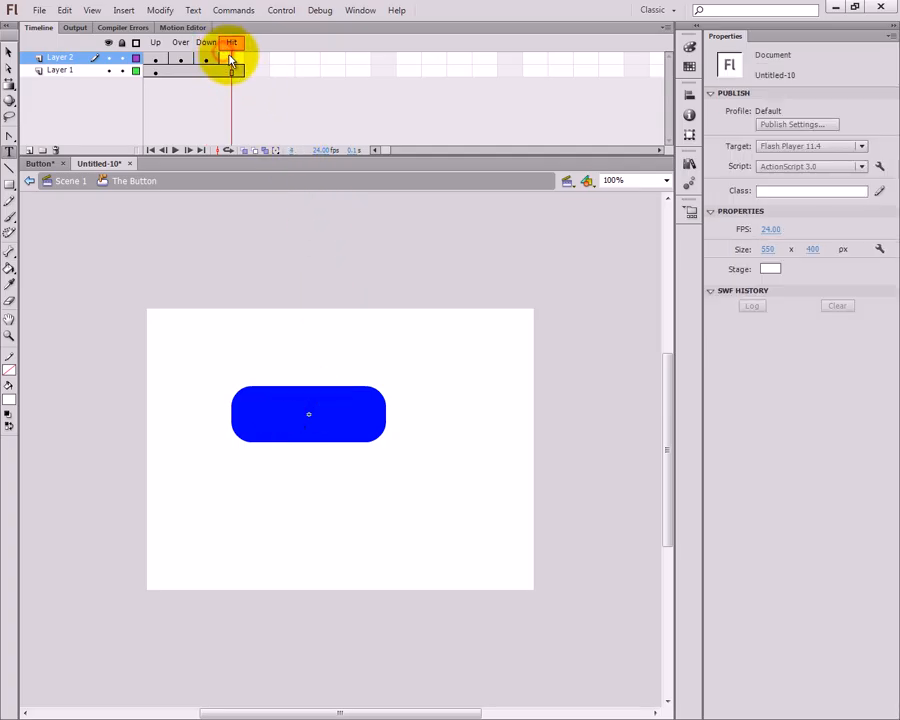
key(F6)
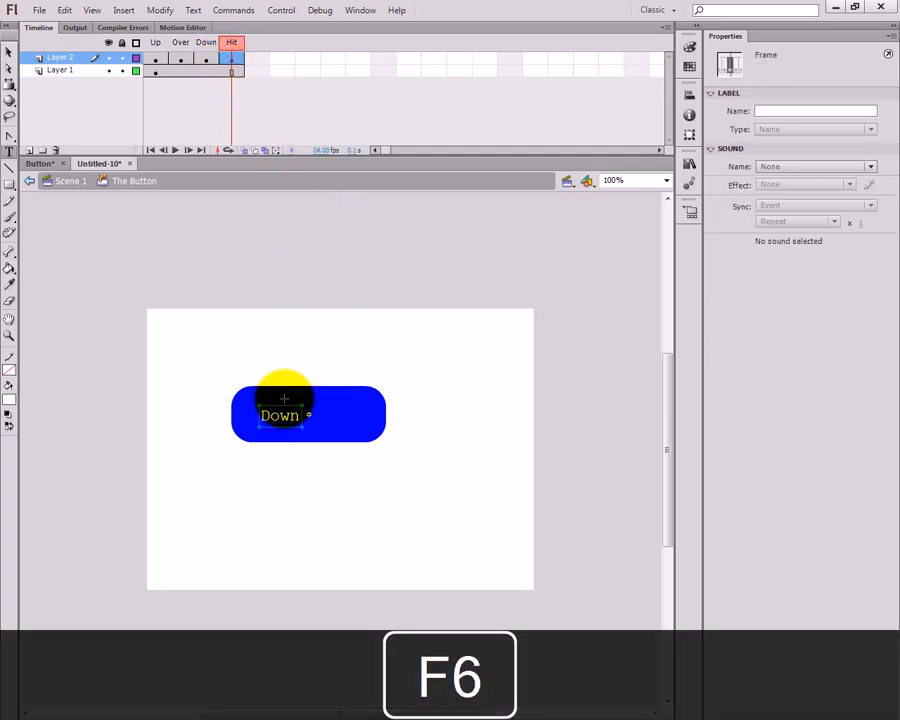
click(283, 415)
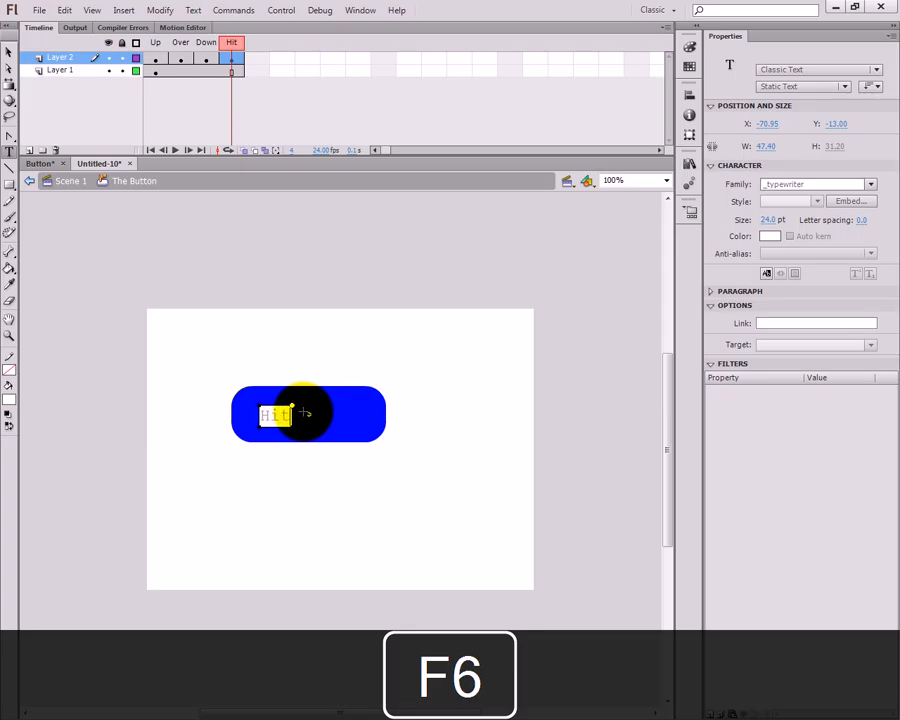
click(201, 56)
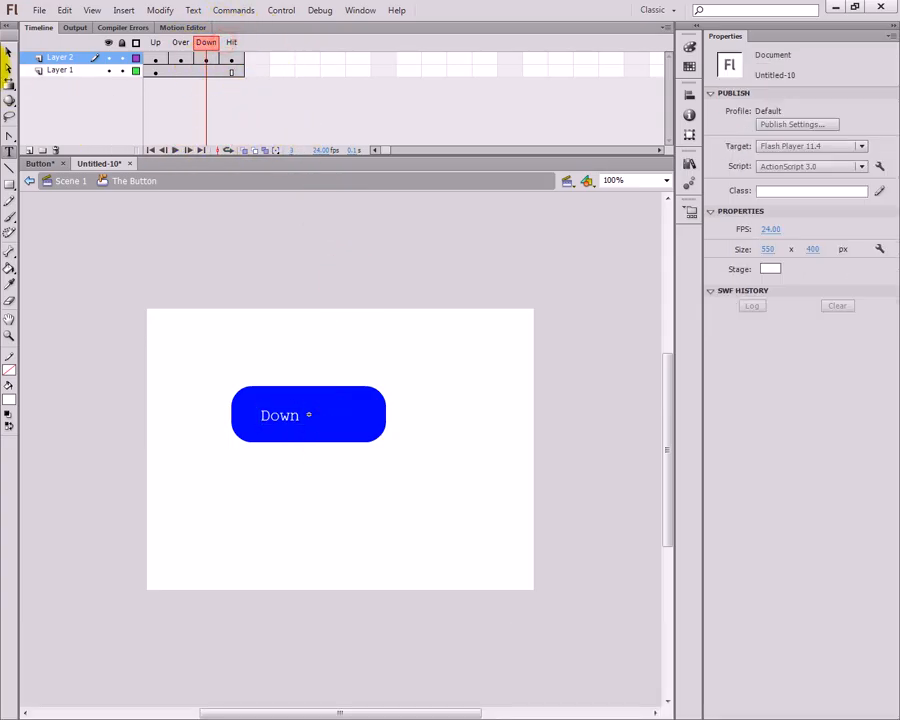
Step: Turn on multiple-frame editing across all button states, lock Layer 1, and rename Layer 2 to "text"
click(265, 152)
click(8, 52)
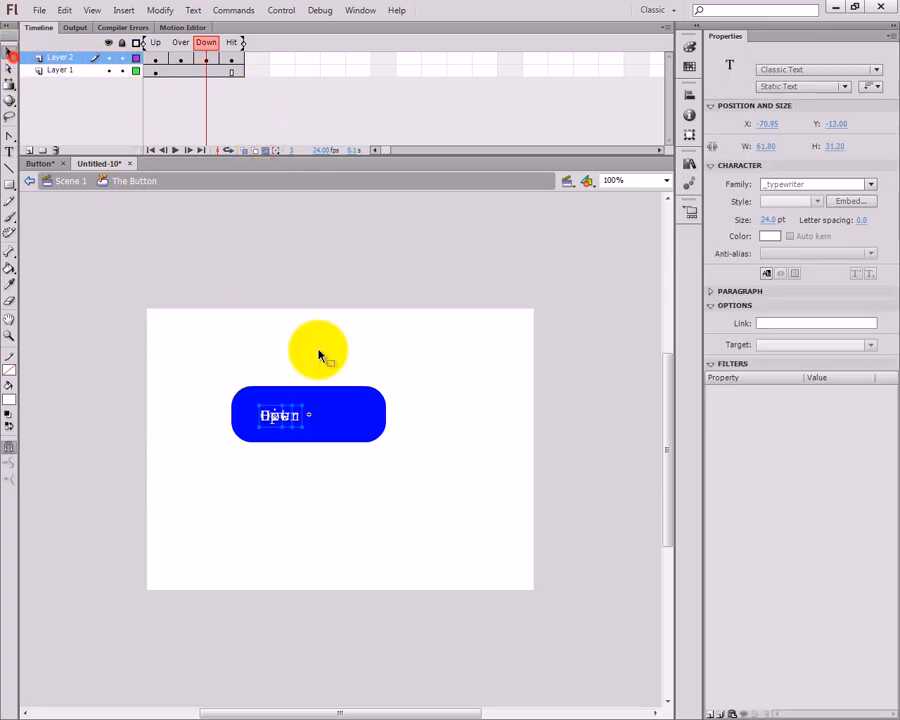
click(57, 58)
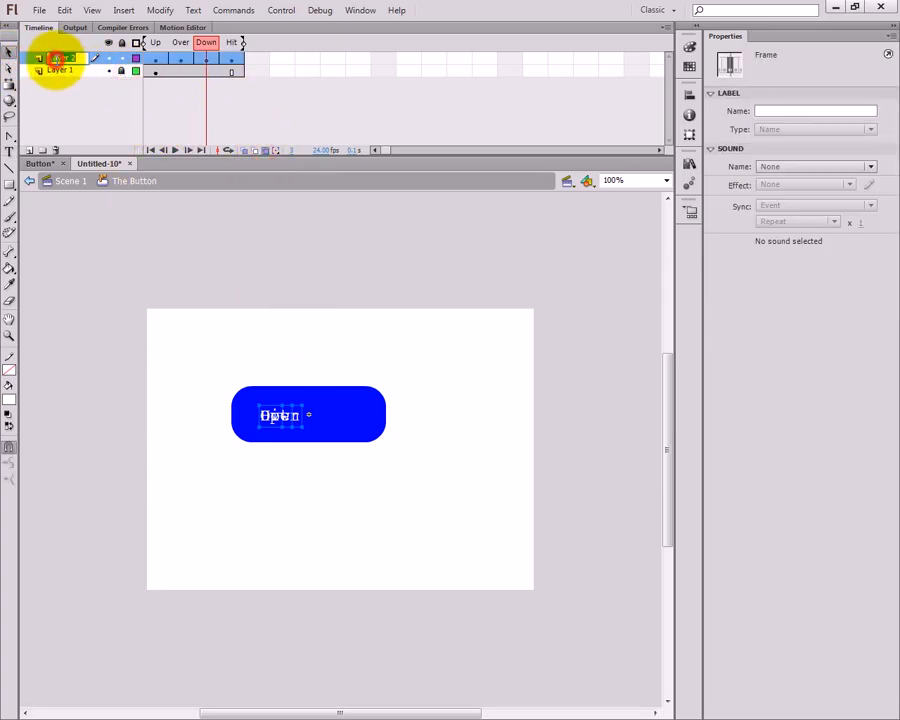
text(text)
key(Return)
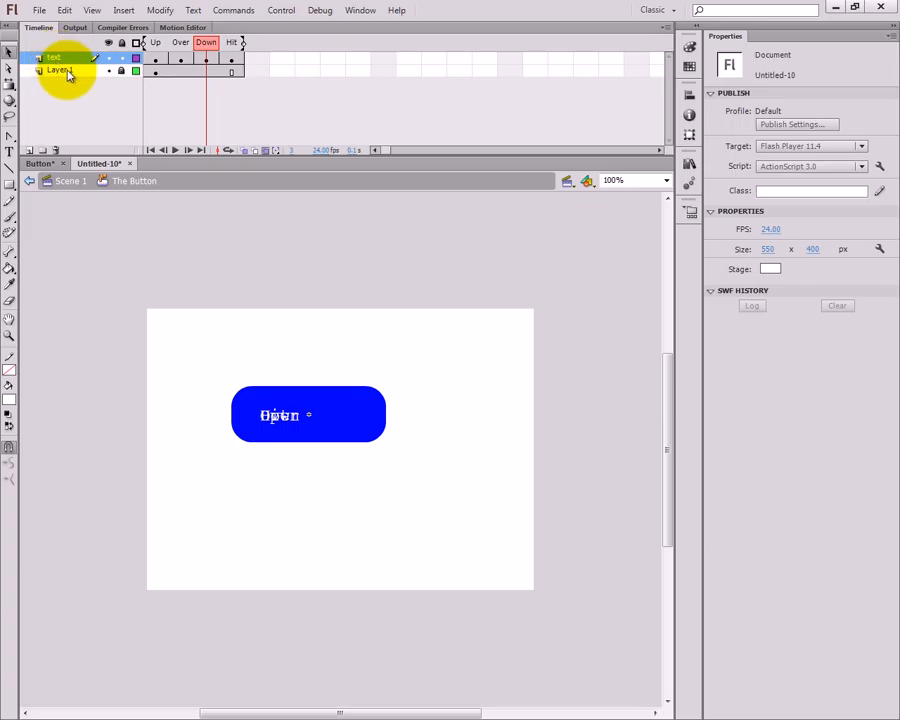
Step: Center all four state labels horizontally and vertically on the stage, and turn off multiple-frame editing
drag(183, 283, 462, 562)
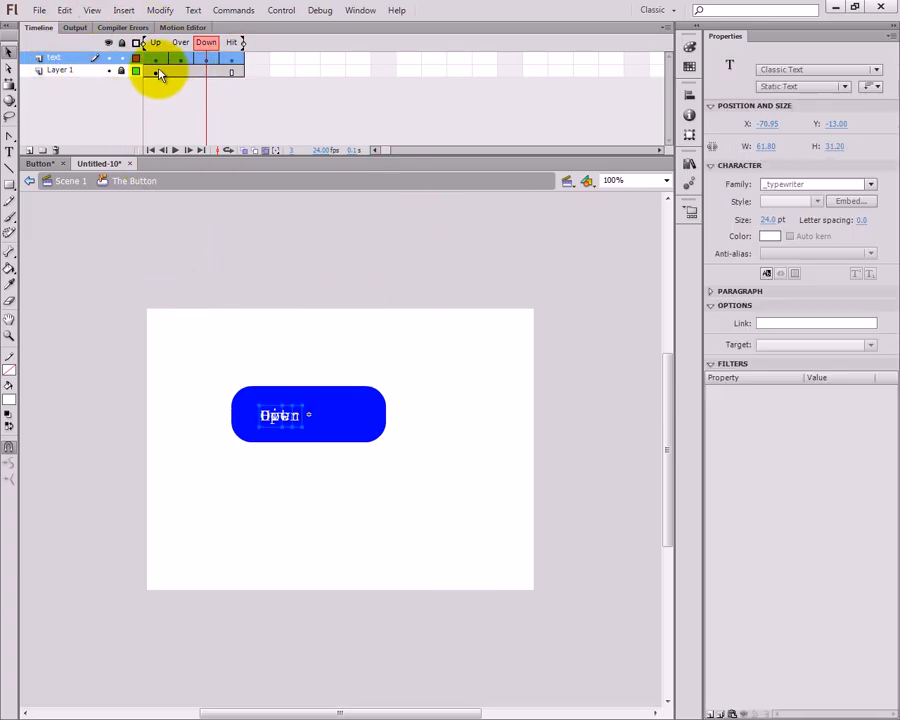
click(690, 97)
click(567, 120)
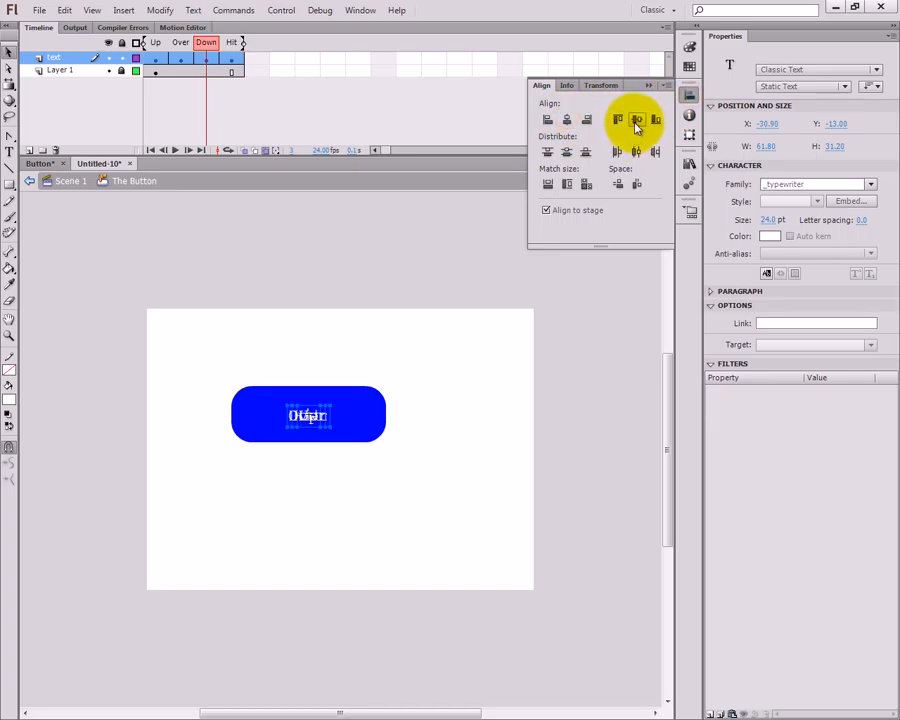
click(546, 340)
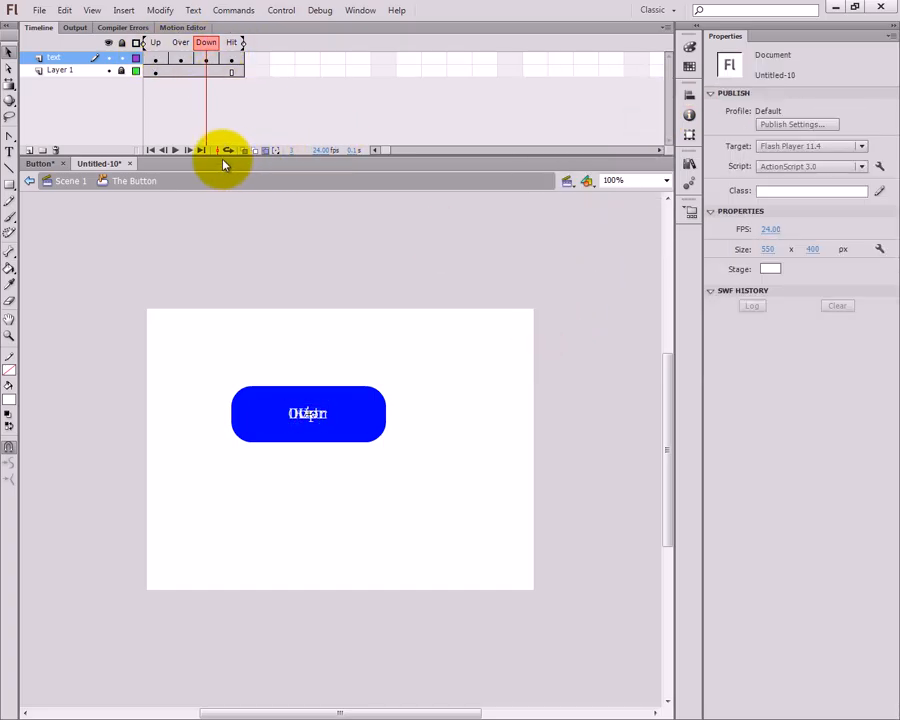
click(268, 151)
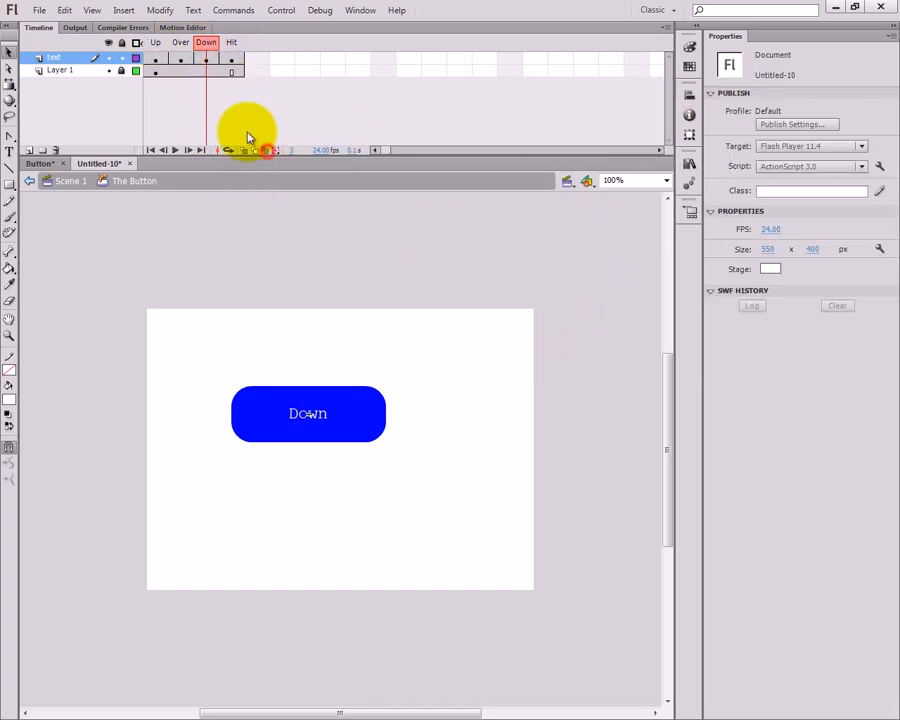
Step: Check the Down and Hit frames, and test the movie to try out the button's states
mouse_move(205, 44)
mouse_down()
mouse_move(160, 48)
mouse_move(202, 50)
mouse_up()
click(231, 44)
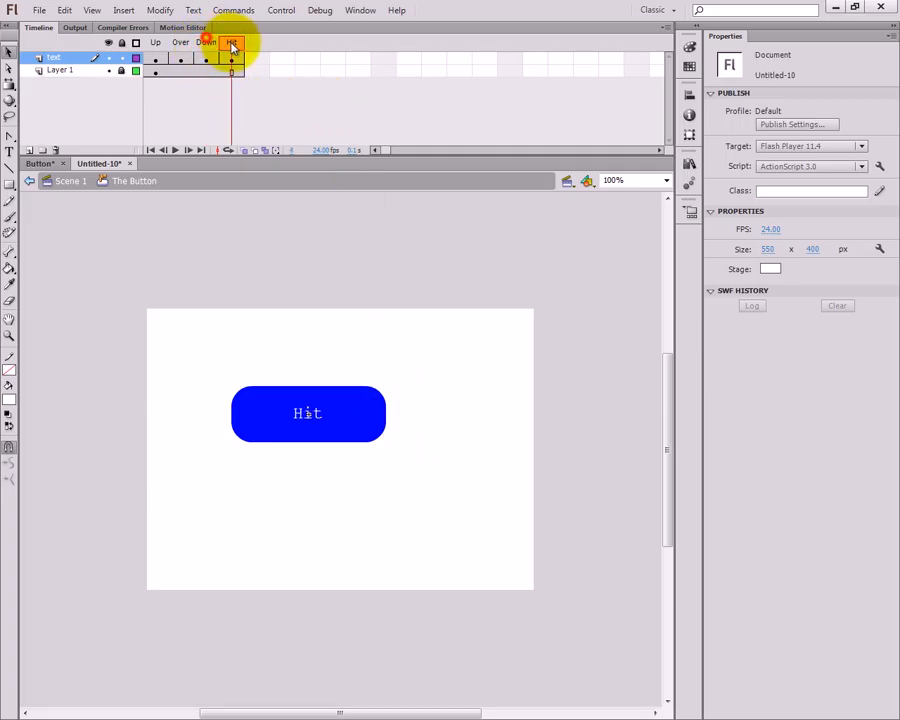
key(ctrl+Return)
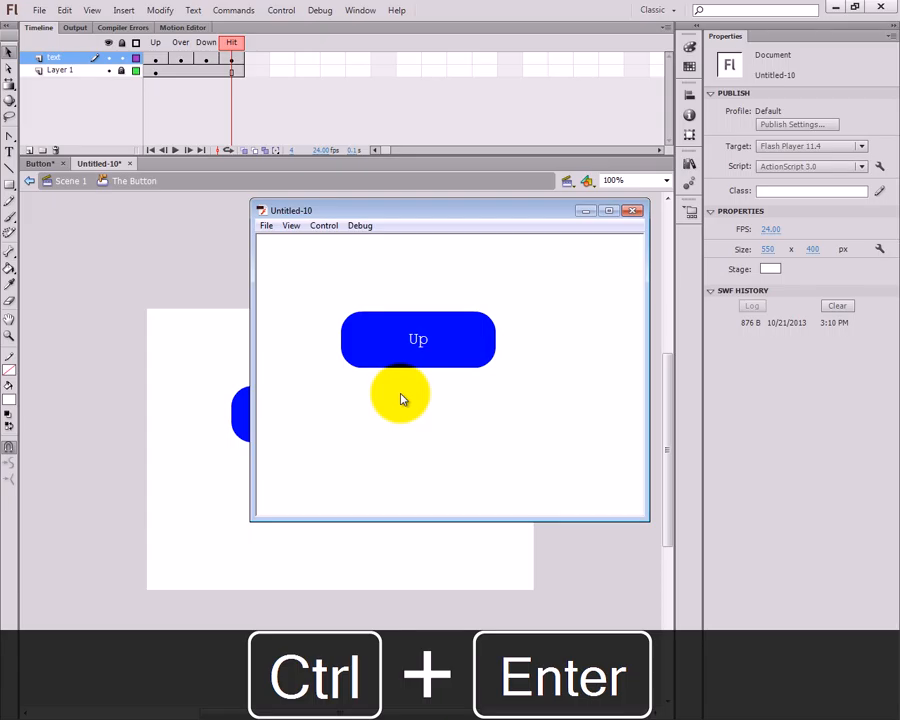
click(633, 210)
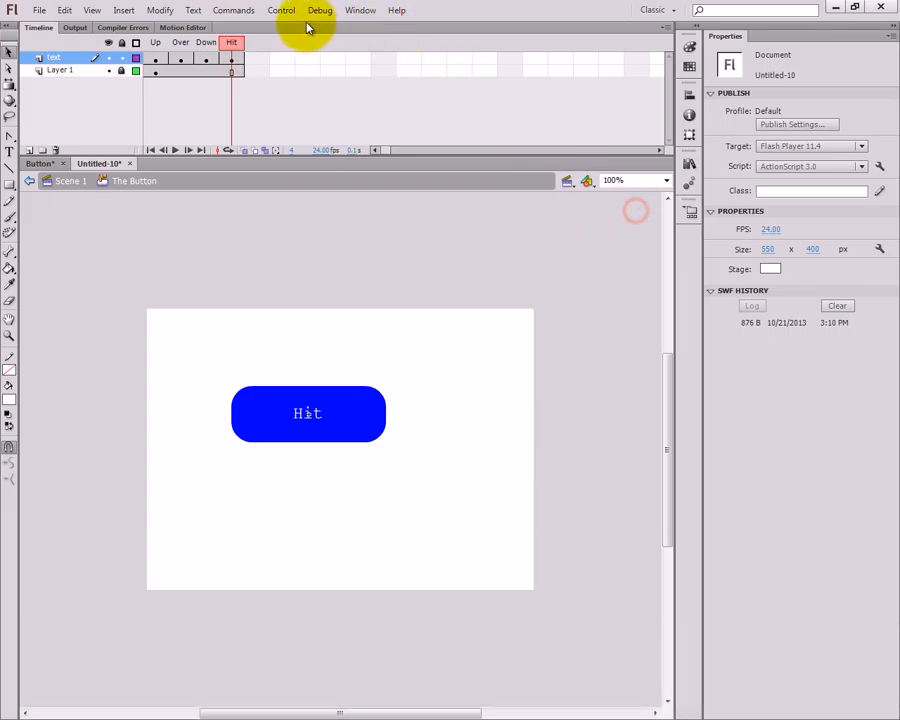
click(283, 10)
mouse_move(360, 118)
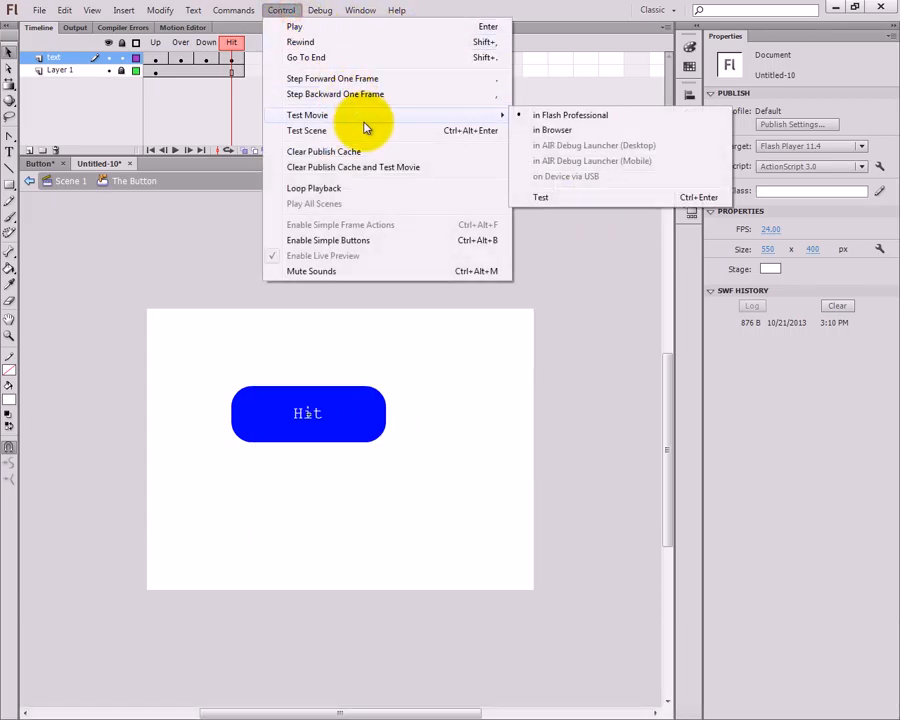
click(584, 199)
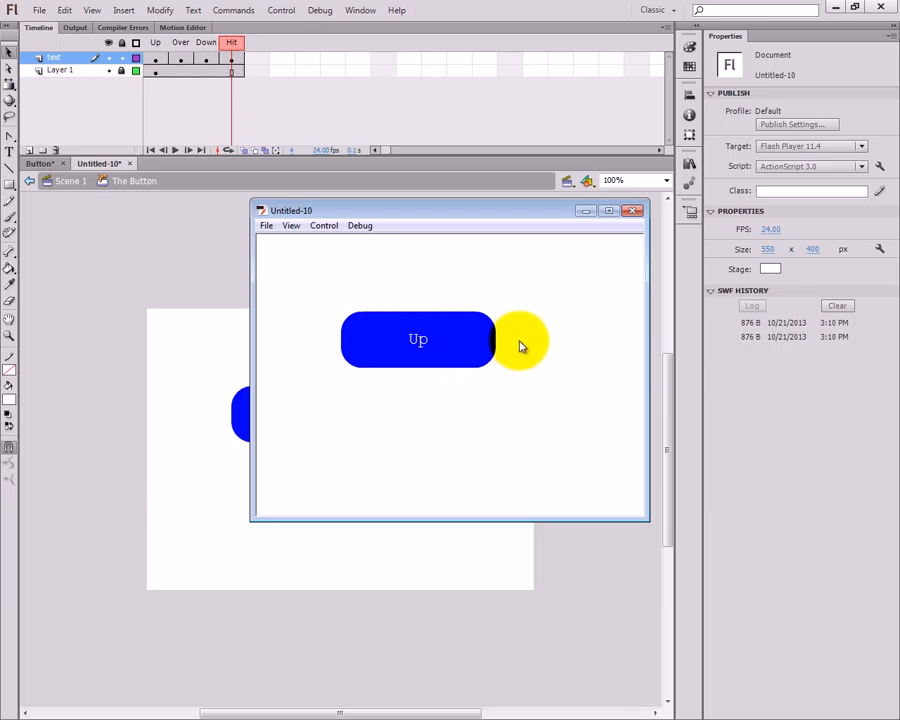
click(634, 211)
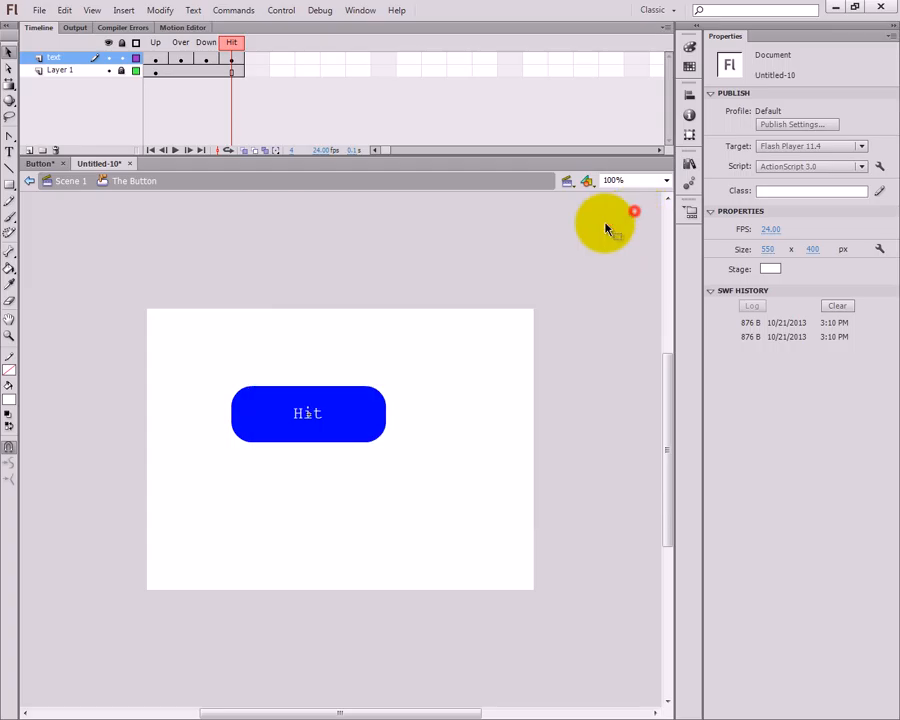
Step: Insert a keyframe at Layer 1's Hit state and delete the blue shape from it
right_click(232, 72)
click(290, 172)
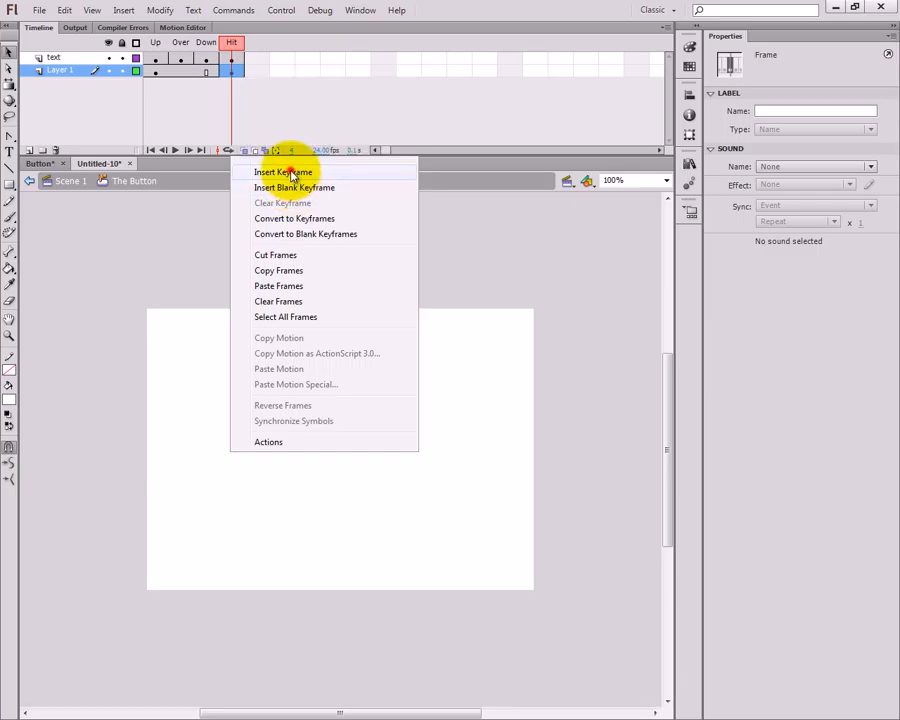
click(362, 399)
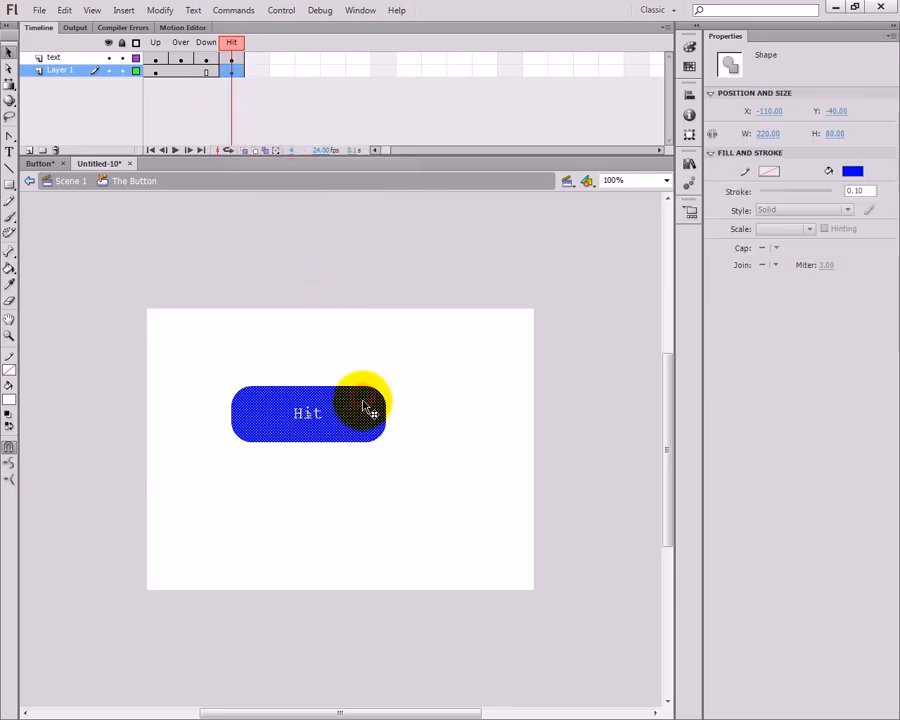
key(Delete)
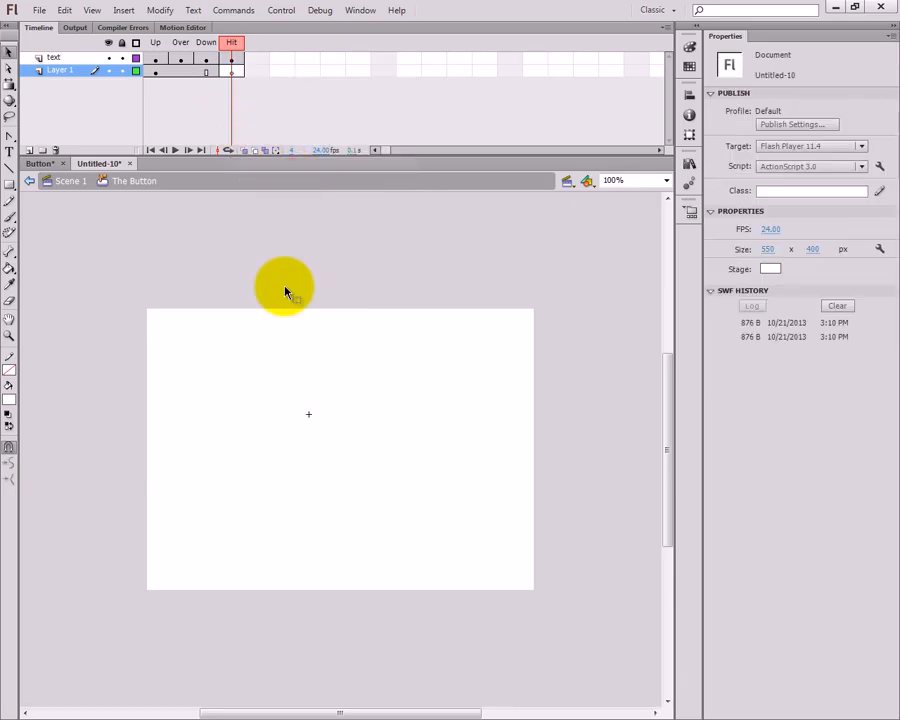
Step: Remove the "Hit" label from the text layer's Hit frame so that it is empty
click(235, 59)
click(240, 118)
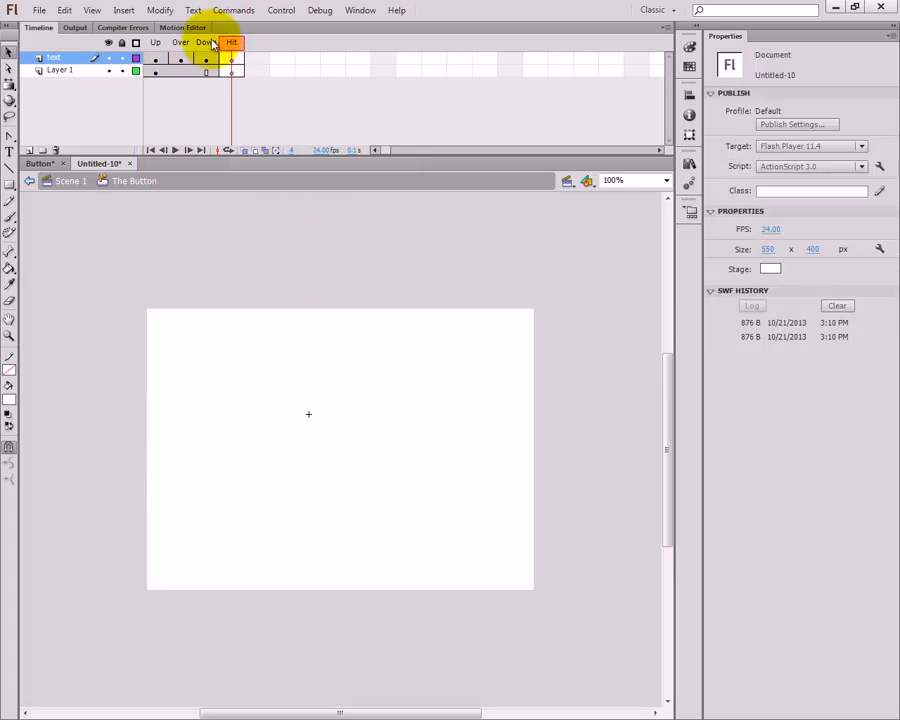
click(152, 57)
click(233, 55)
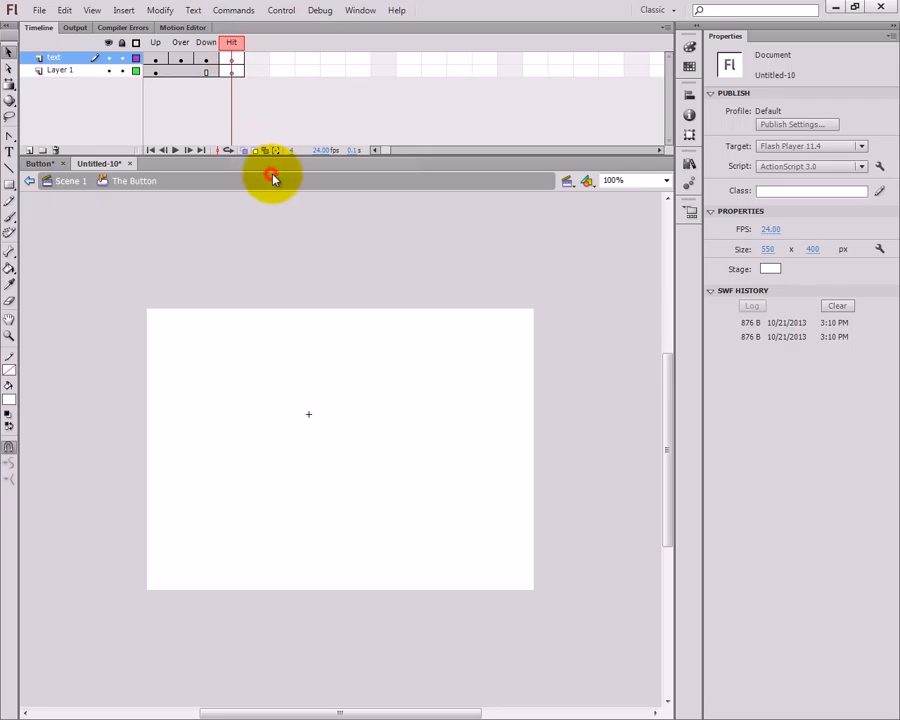
Step: Test the movie to check whether the button responds with an empty Hit state, and close the preview
key(ctrl+Return)
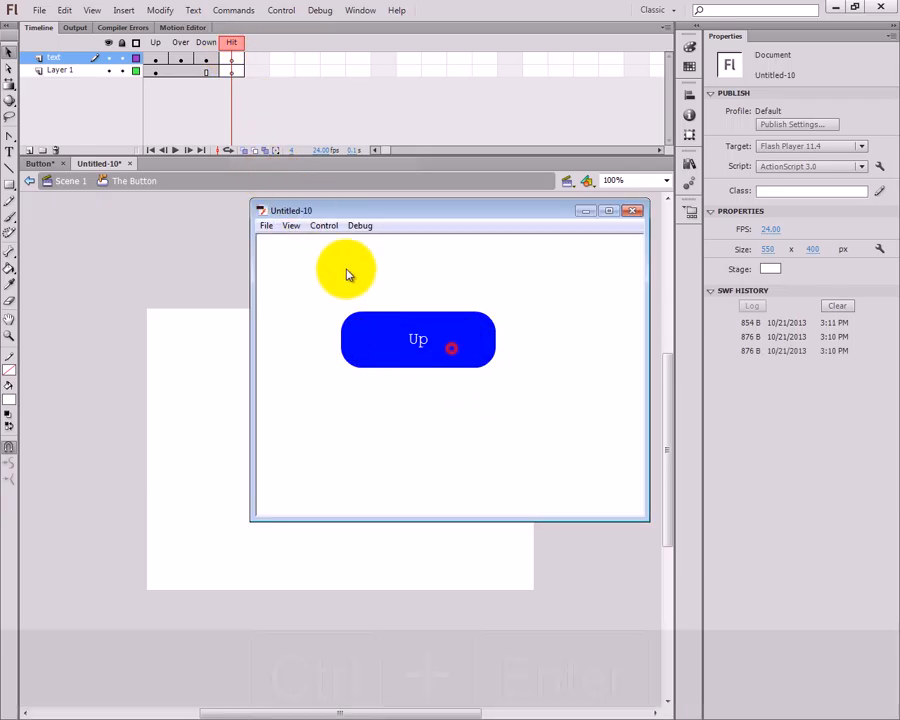
click(426, 366)
click(412, 320)
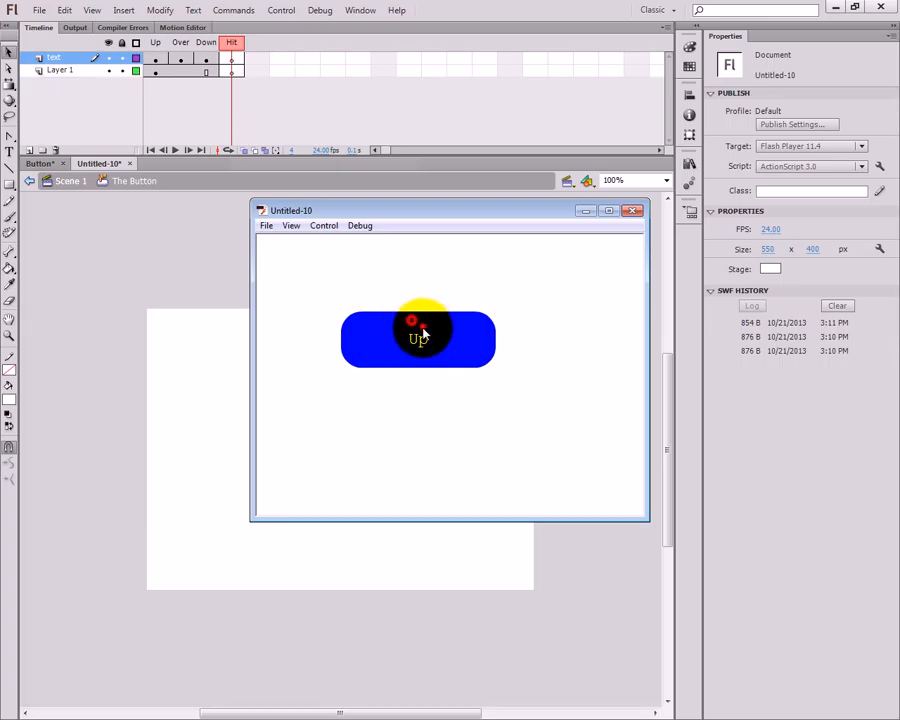
click(422, 328)
click(412, 329)
click(391, 328)
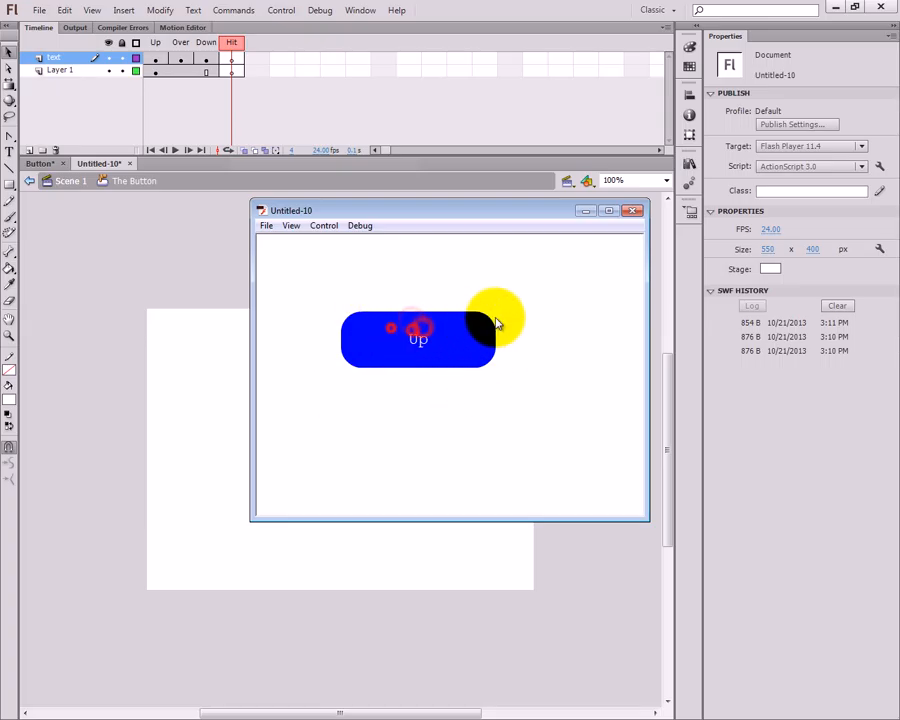
click(633, 212)
Step: Draw a black circle with the Oval tool in Layer 1's Hit frame, near the stage's upper-right corner
click(234, 70)
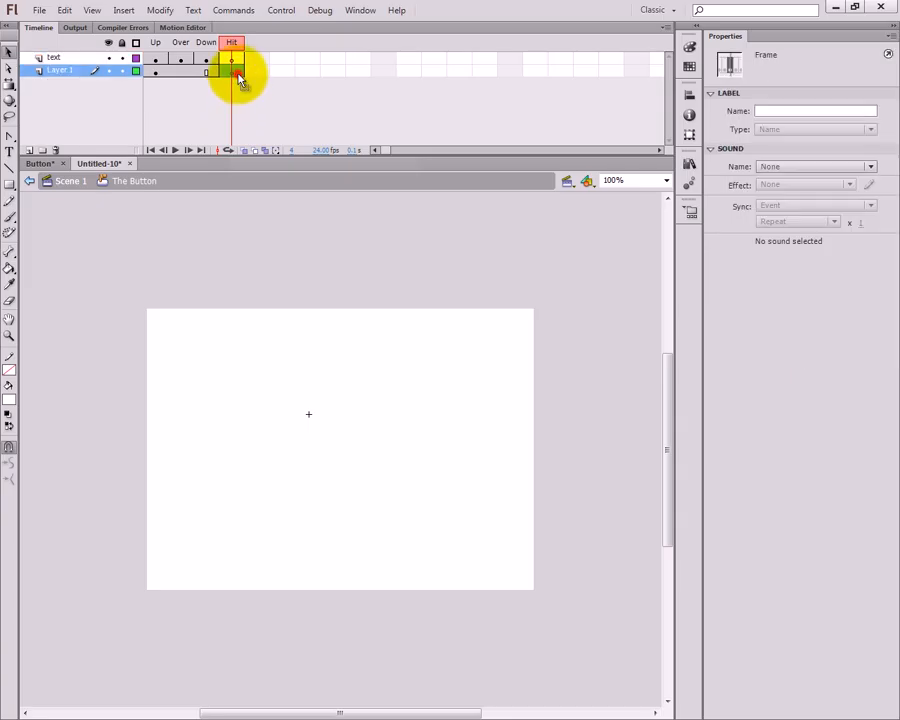
click(10, 187)
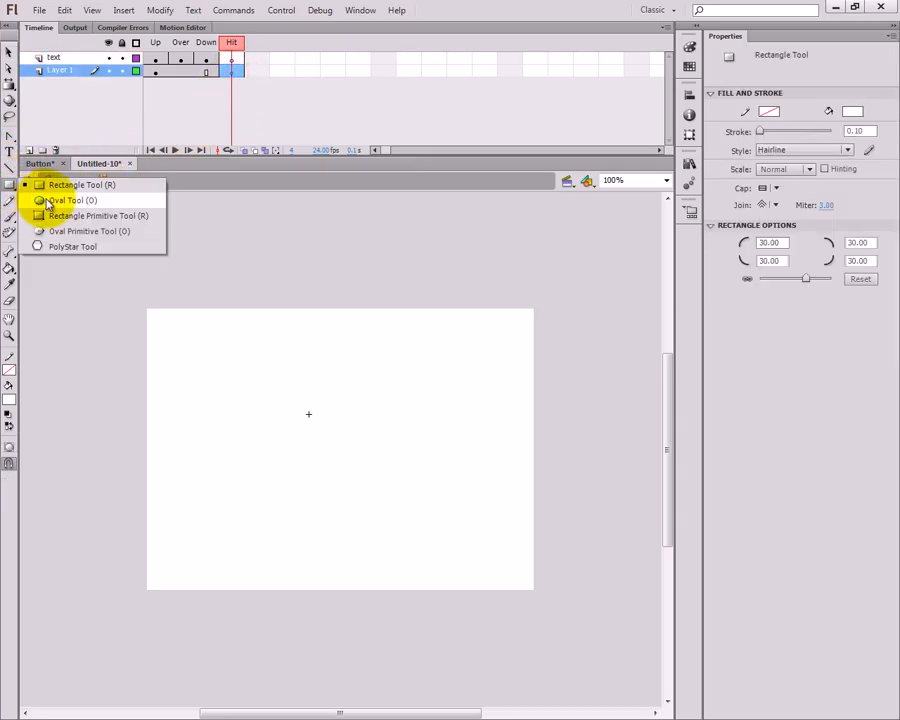
click(44, 199)
click(10, 394)
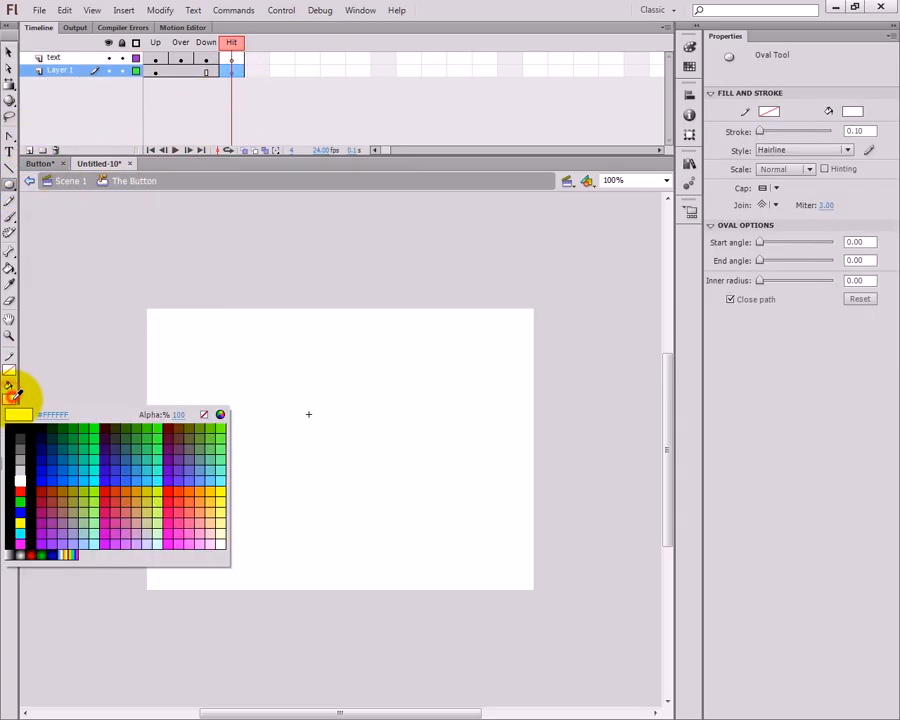
click(32, 428)
drag(467, 335, 525, 393)
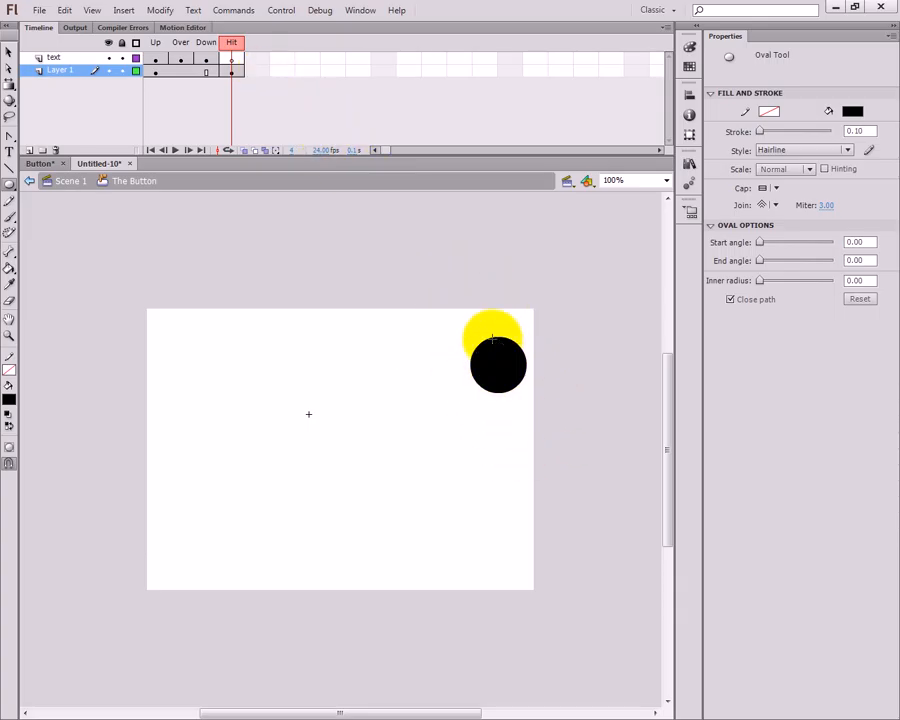
Step: Test the movie beside the stage to try the circular hit area, and close the preview
key(ctrl+Return)
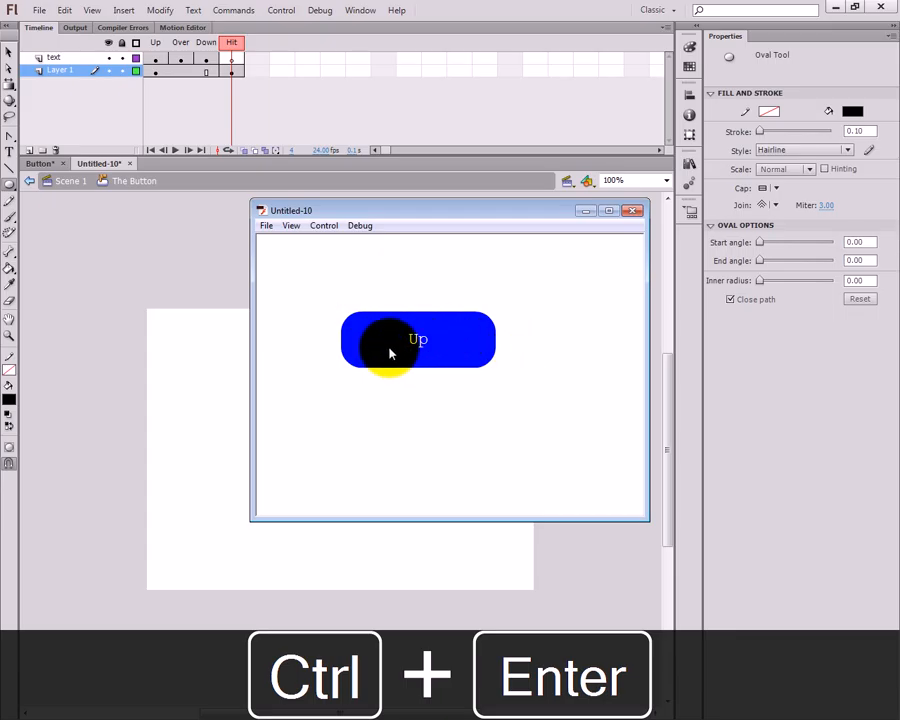
drag(517, 211, 420, 416)
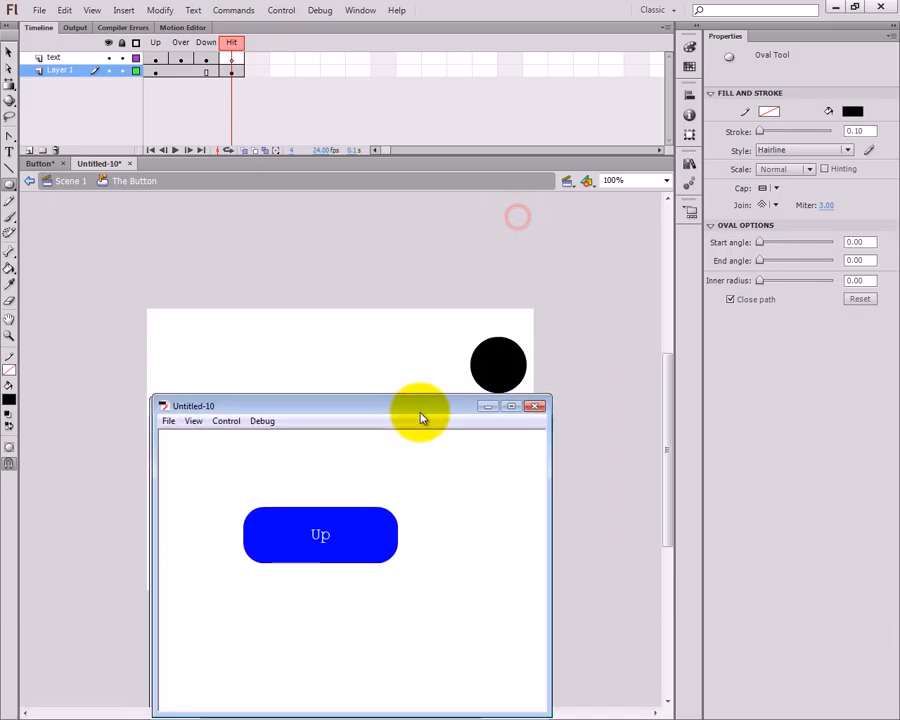
click(507, 483)
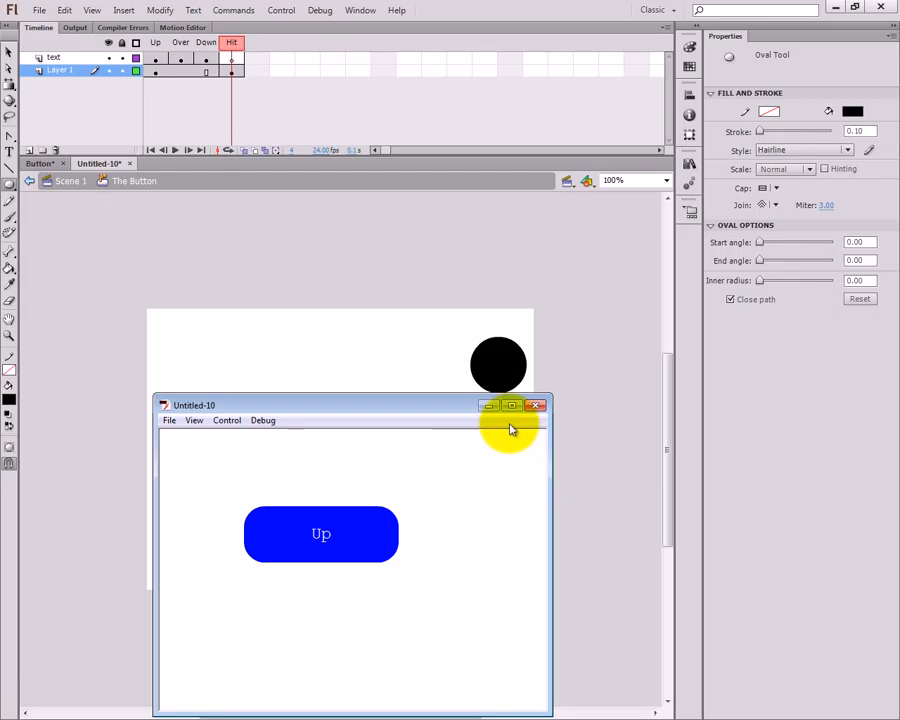
click(536, 407)
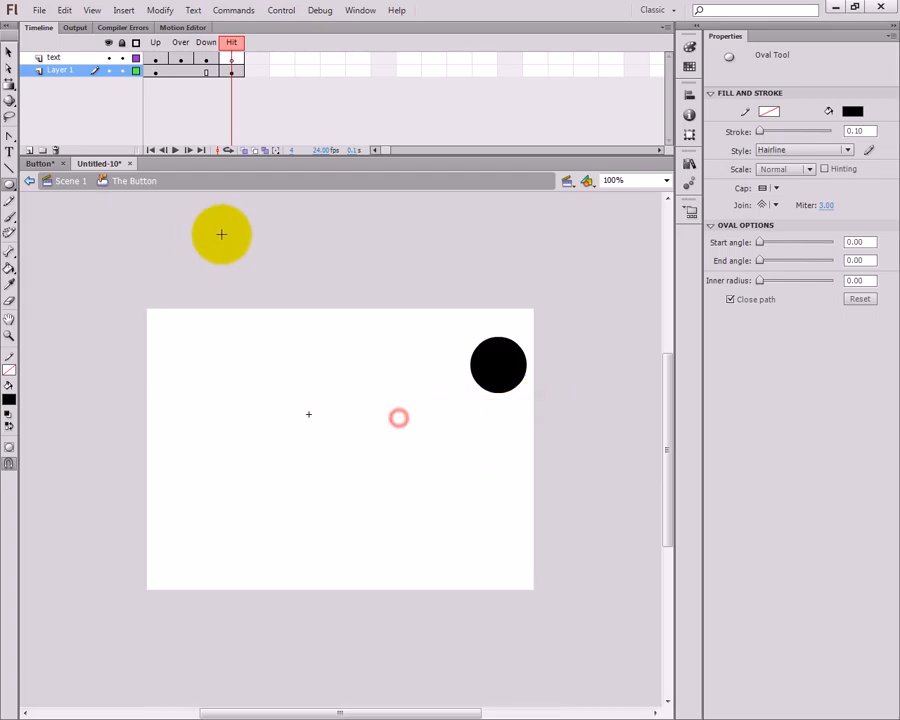
Step: Return to Scene 1 and delete the symbol named The Button from the library
click(28, 181)
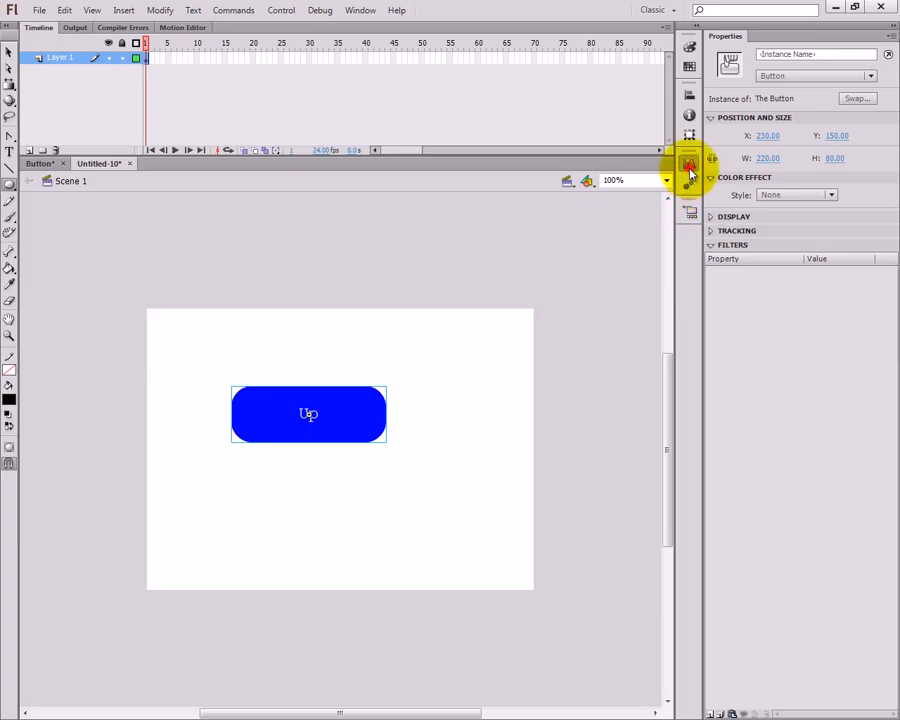
click(689, 164)
right_click(578, 303)
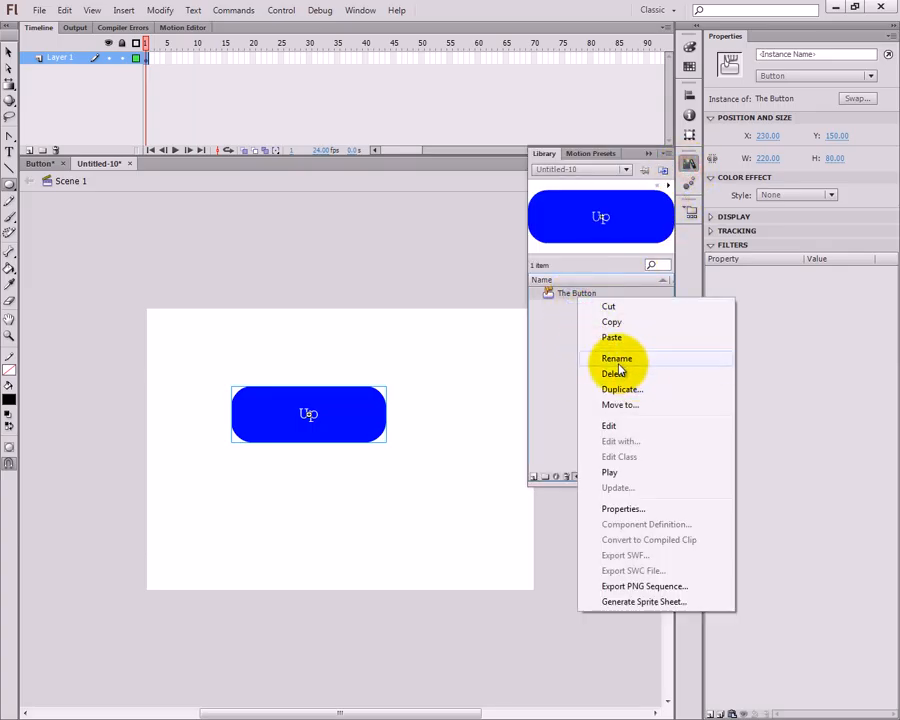
click(621, 376)
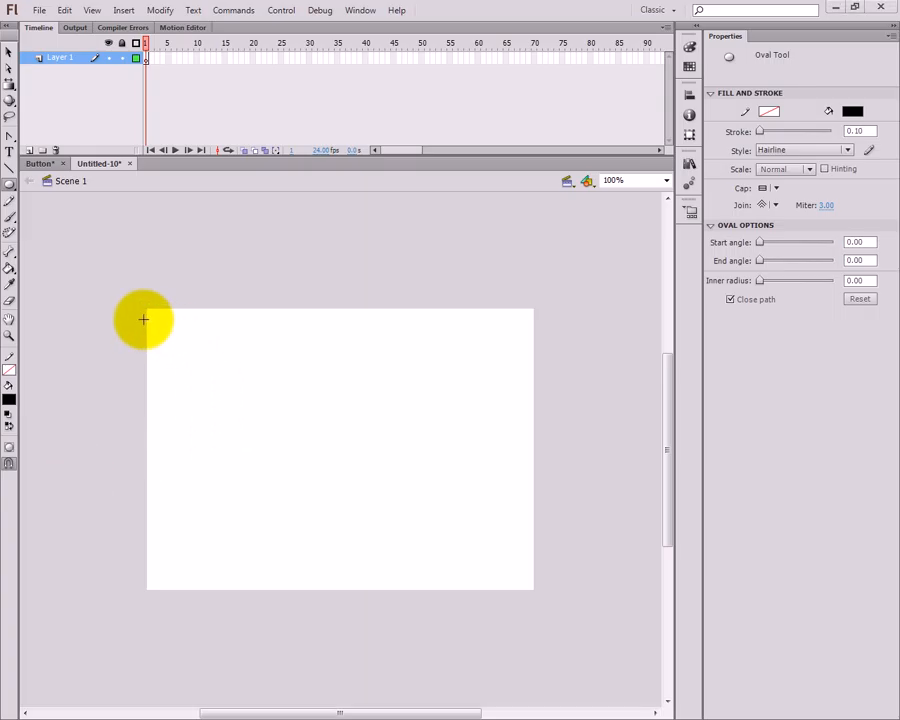
Step: Draw a blue rounded rectangle about 220 by 70 px without a stroke, slightly above the stage's centre
click(9, 184)
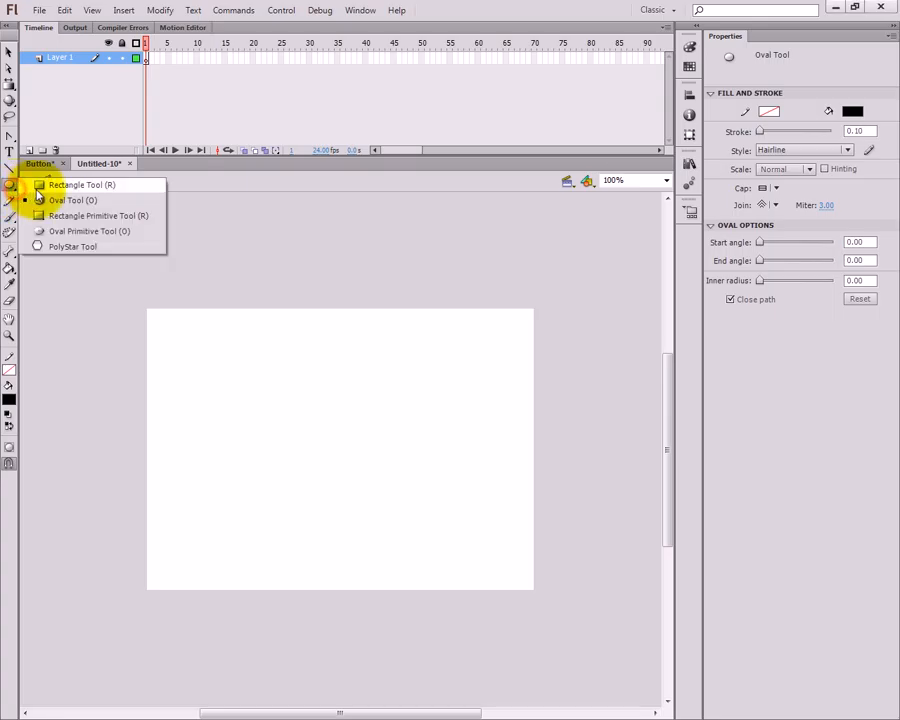
click(60, 183)
click(9, 400)
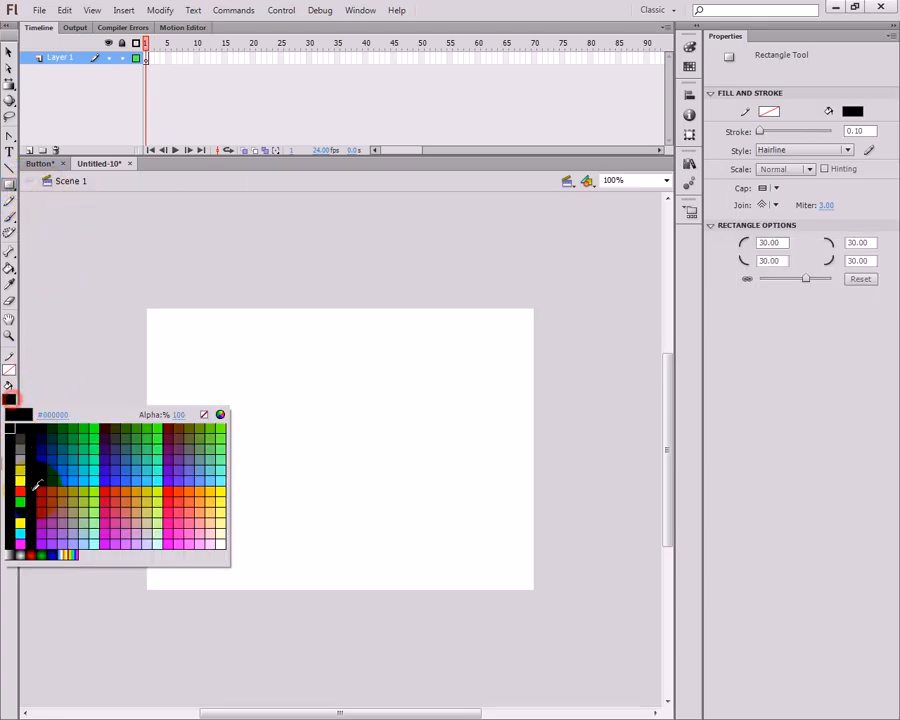
click(20, 506)
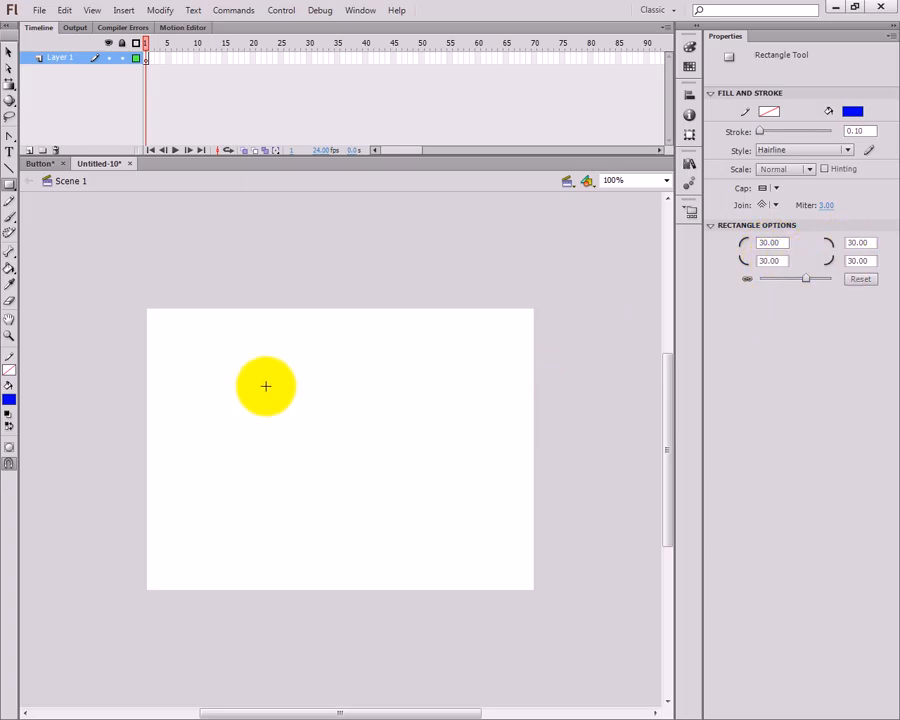
drag(245, 393, 399, 441)
Step: Convert the blue rounded rectangle into a button symbol named My Button with centred registration
click(8, 51)
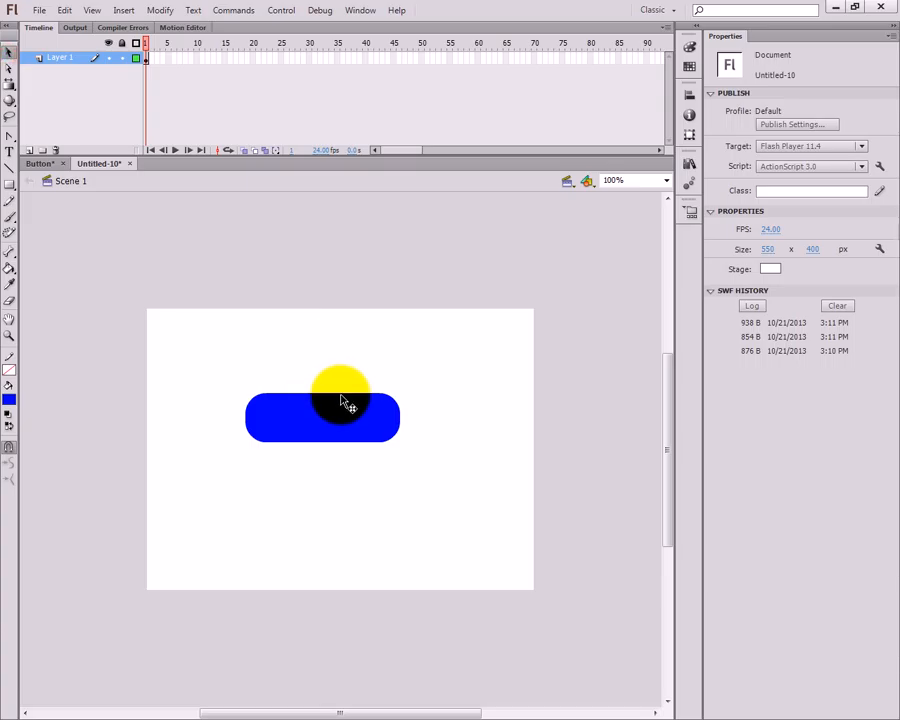
mouse_move(443, 365)
mouse_down()
mouse_move(345, 432)
mouse_move(225, 460)
mouse_up()
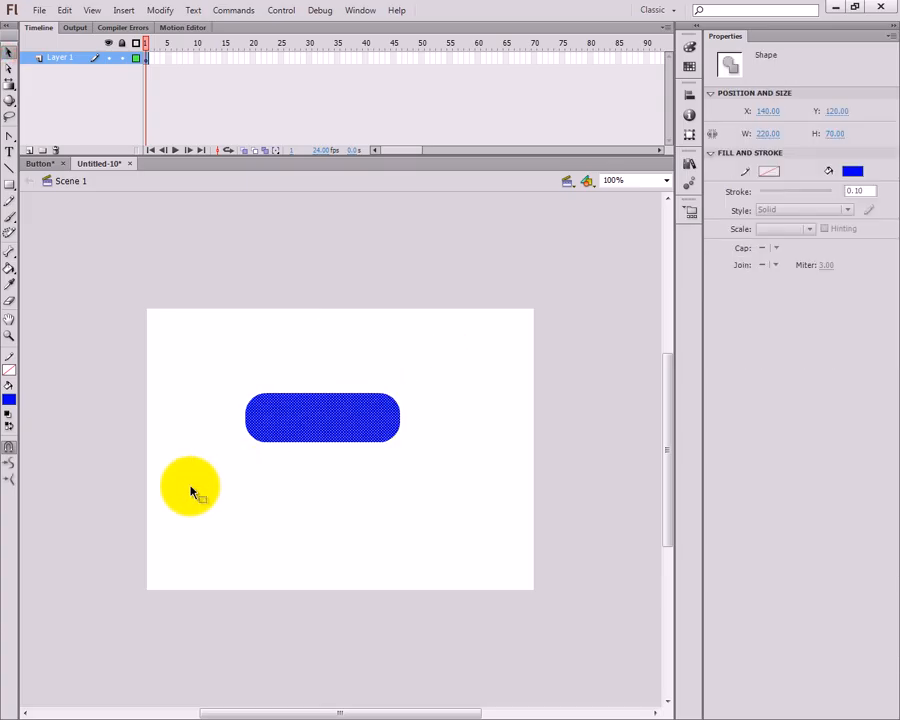
key(F8)
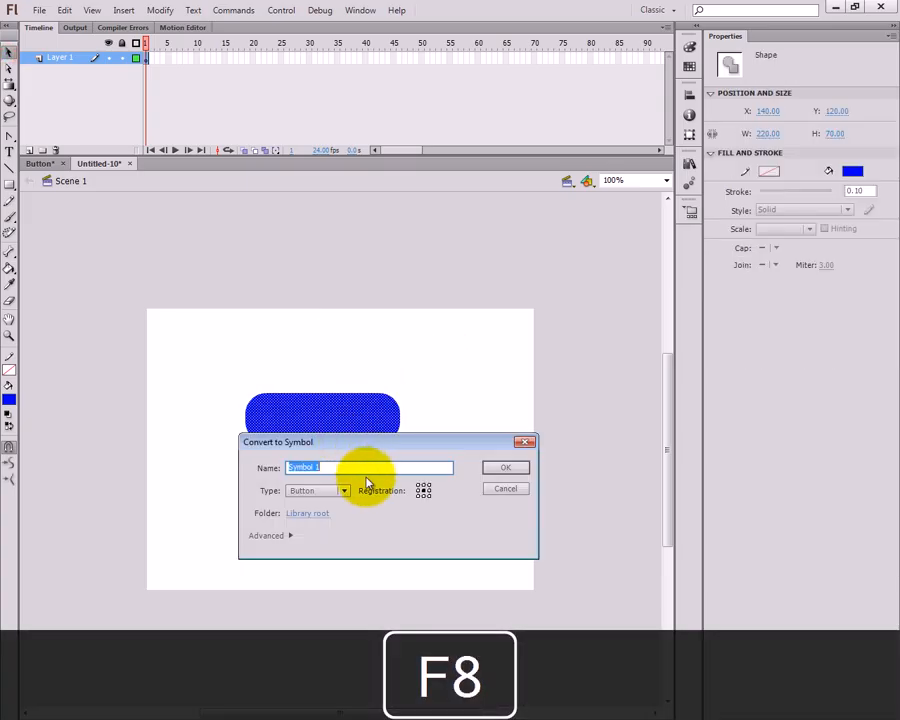
text(My Button)
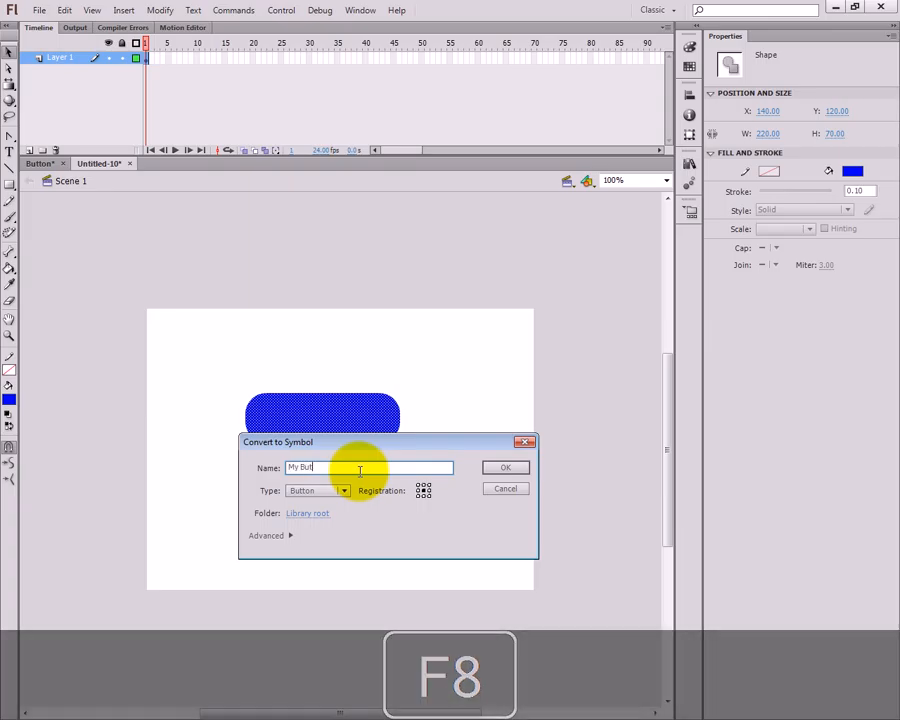
click(505, 467)
click(444, 520)
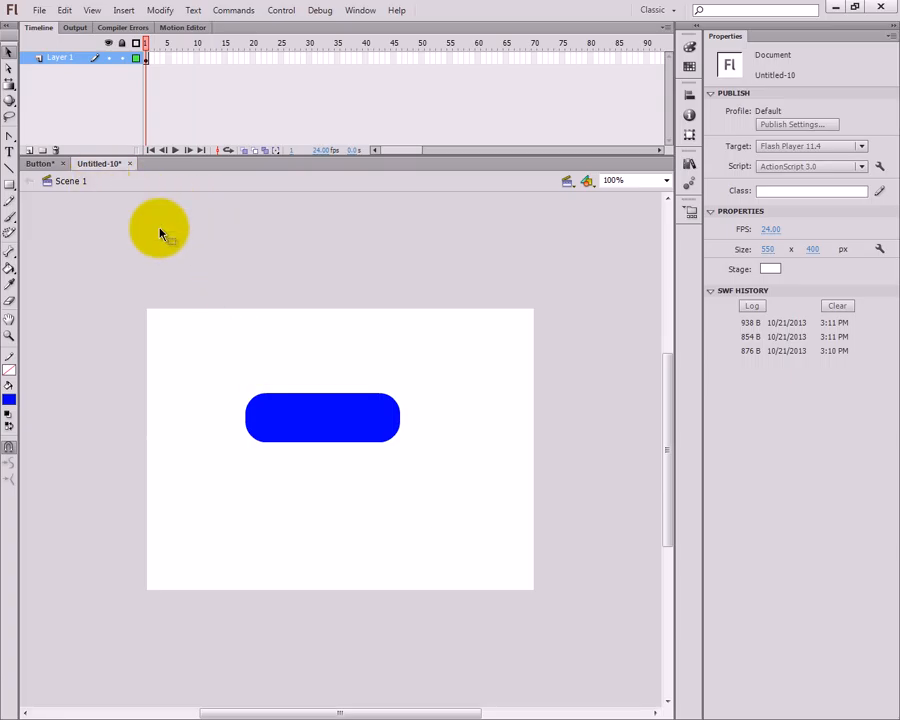
Step: Open the My Button symbol for editing and rename Layer 1 as base
click(274, 416)
key(ctrl+e)
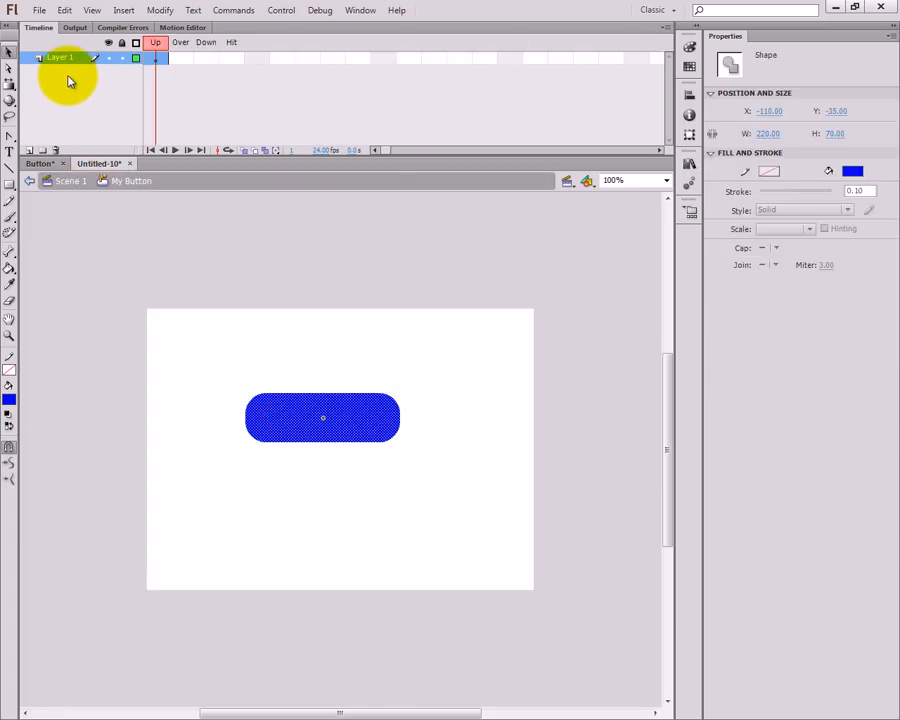
double_click(56, 57)
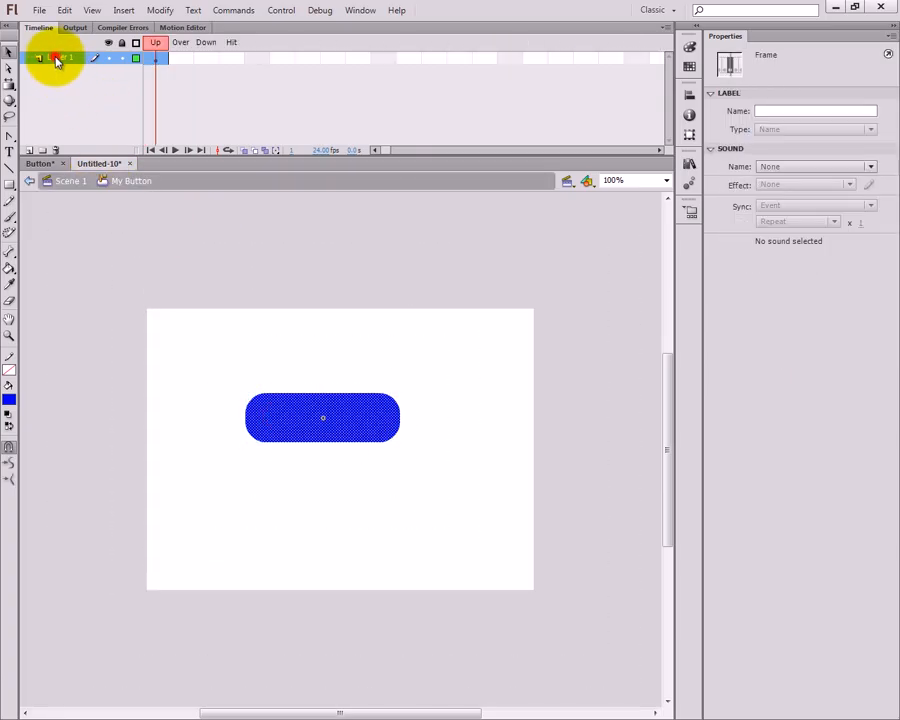
text(base)
click(98, 137)
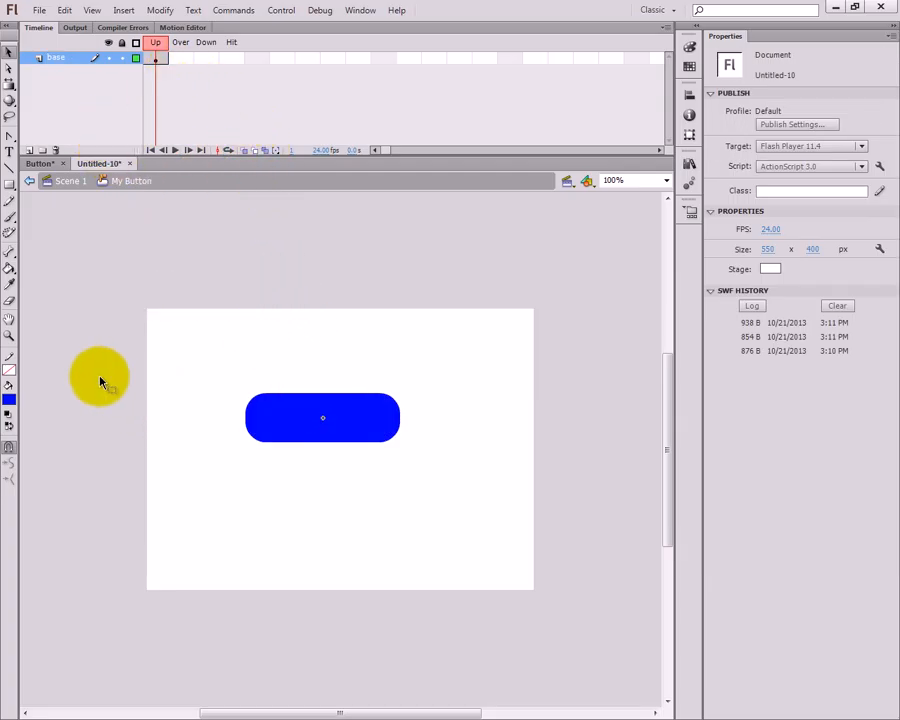
Step: Fill the Up state's rectangle with a linear gradient running from light blue 4141FF to dark blue 000091
click(320, 428)
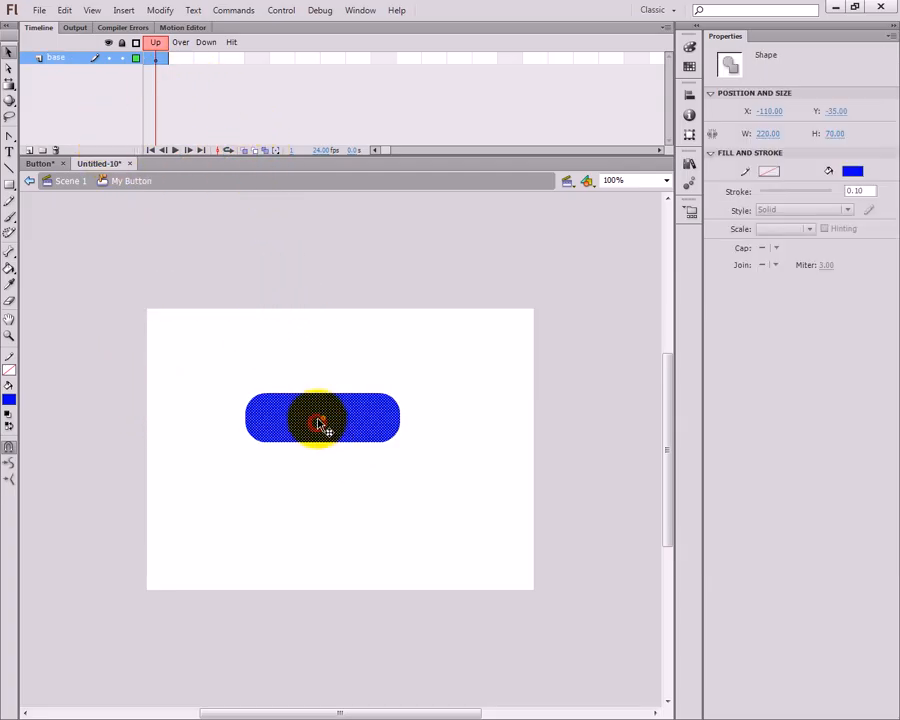
click(689, 47)
click(625, 53)
click(624, 98)
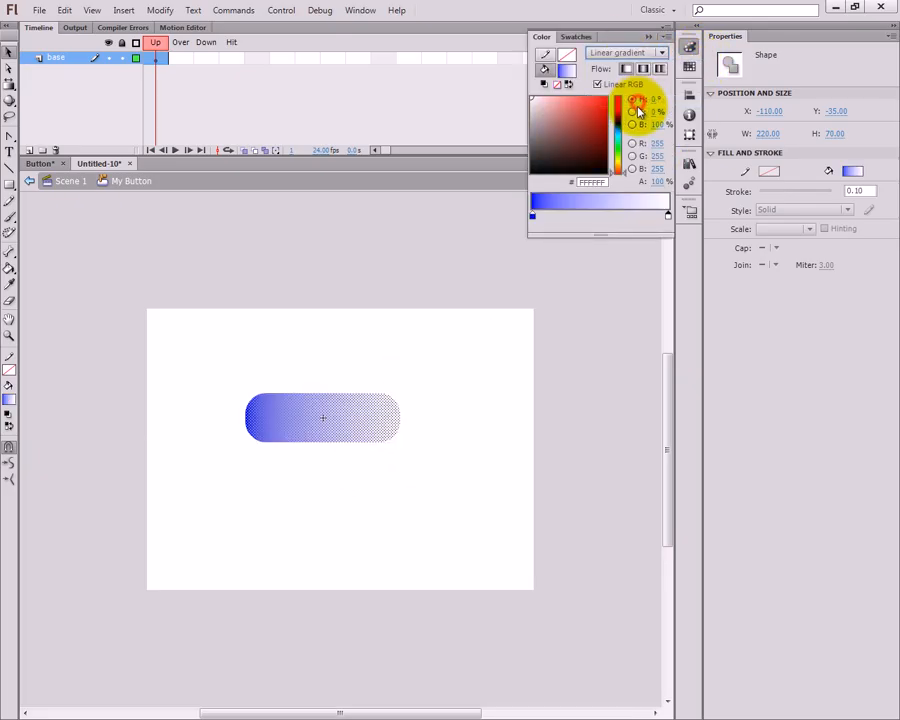
click(668, 217)
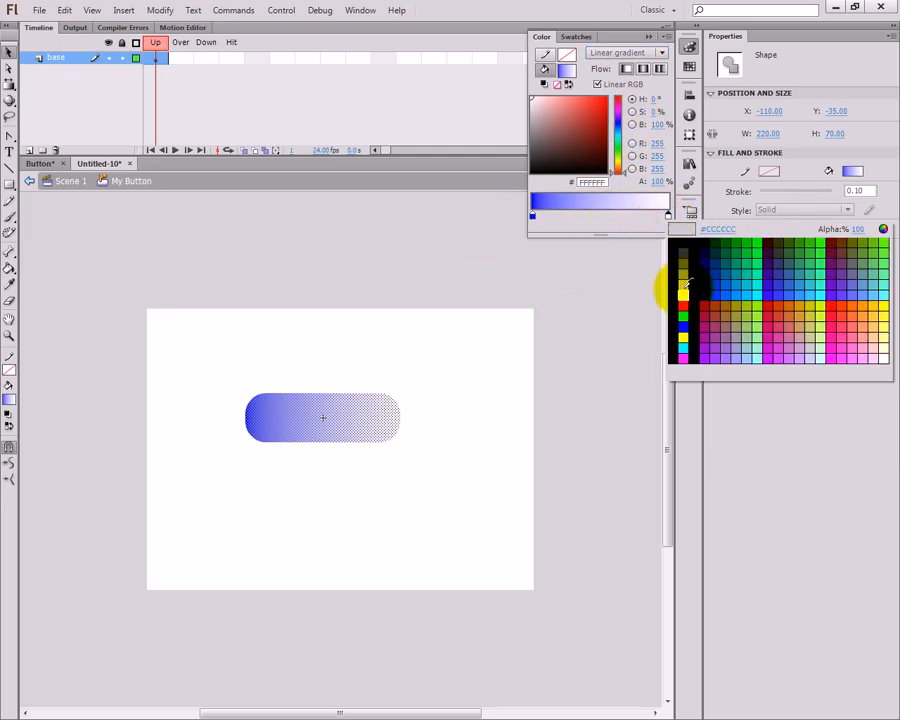
click(686, 326)
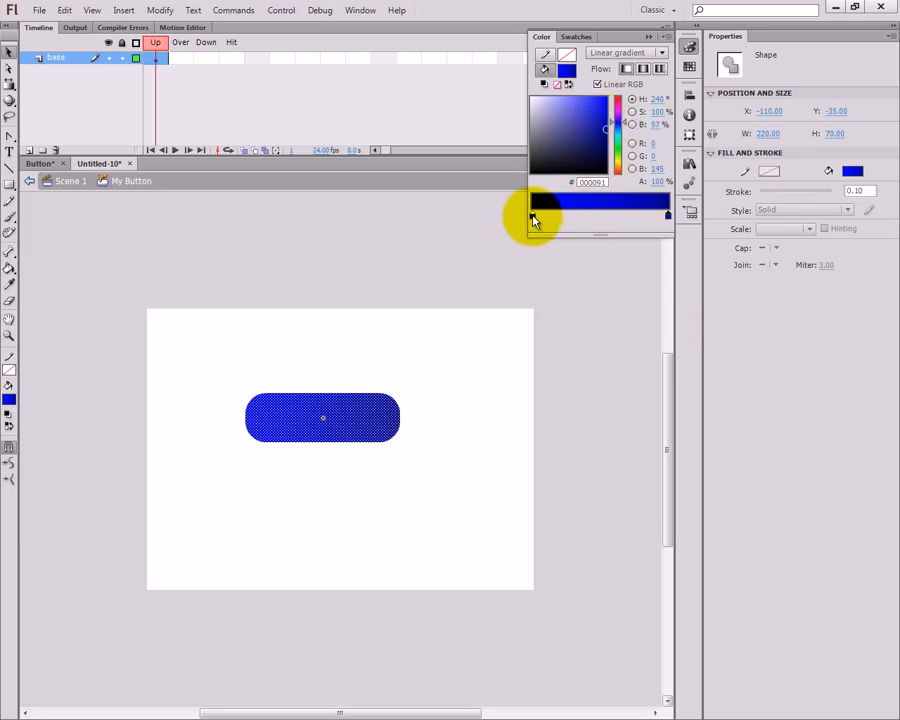
click(533, 217)
drag(548, 125, 588, 97)
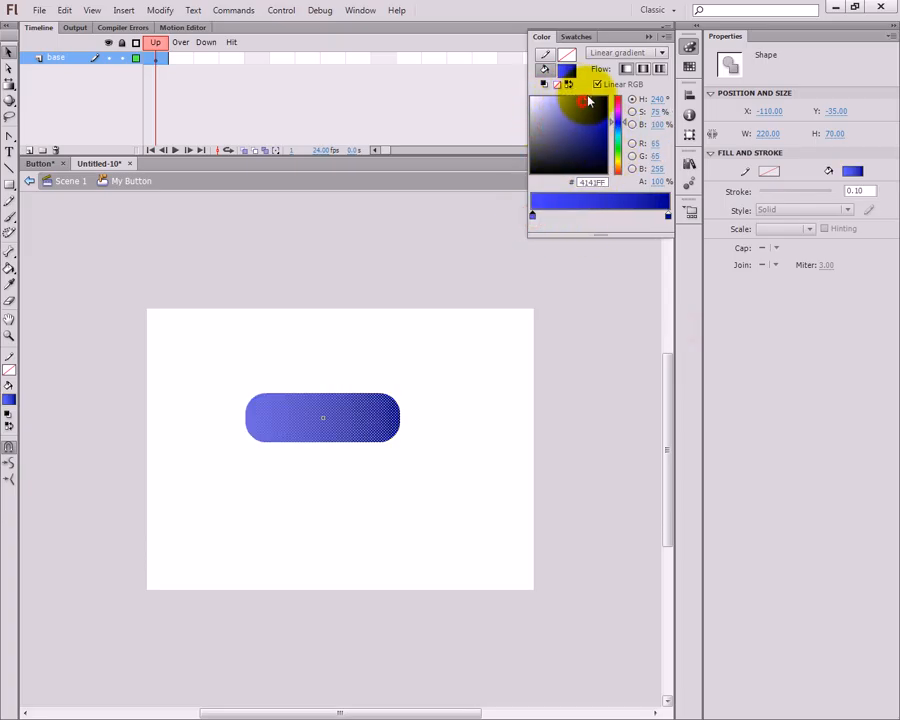
click(500, 408)
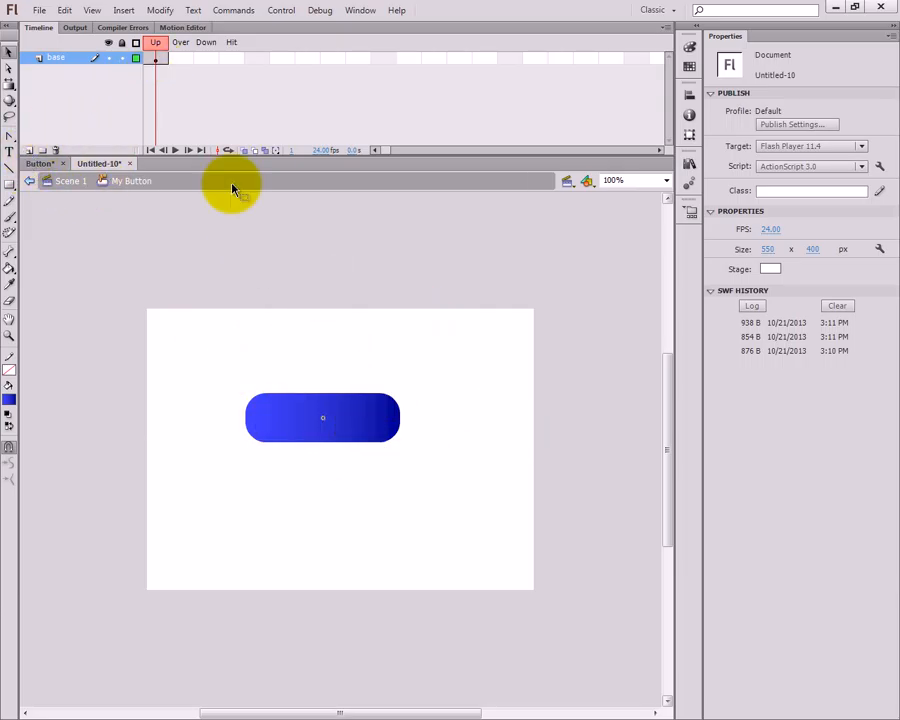
Step: Insert a keyframe in the base layer's Over frame
right_click(182, 58)
click(260, 162)
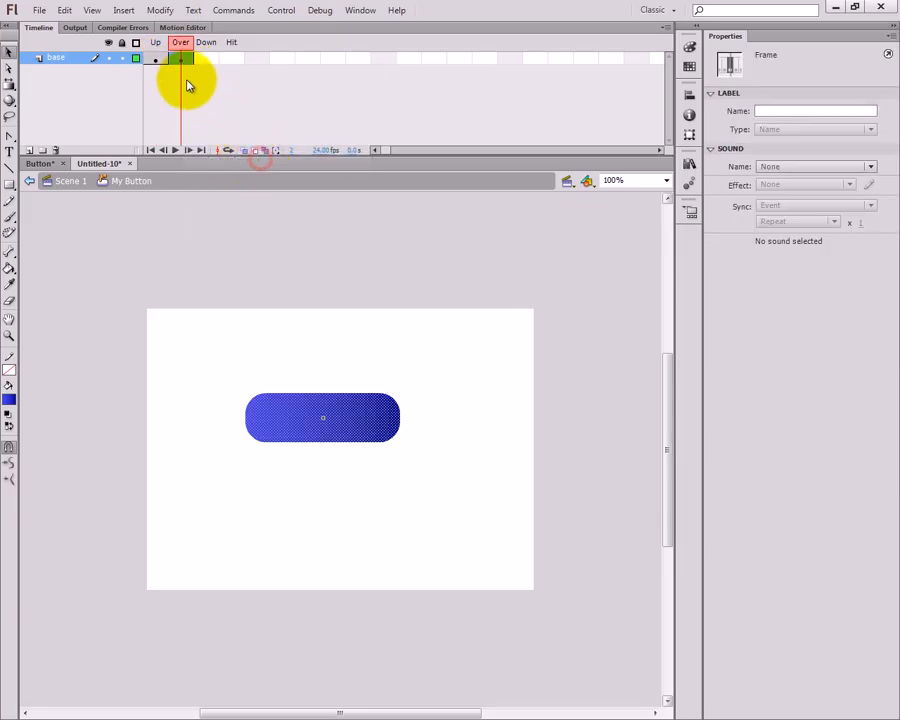
click(383, 368)
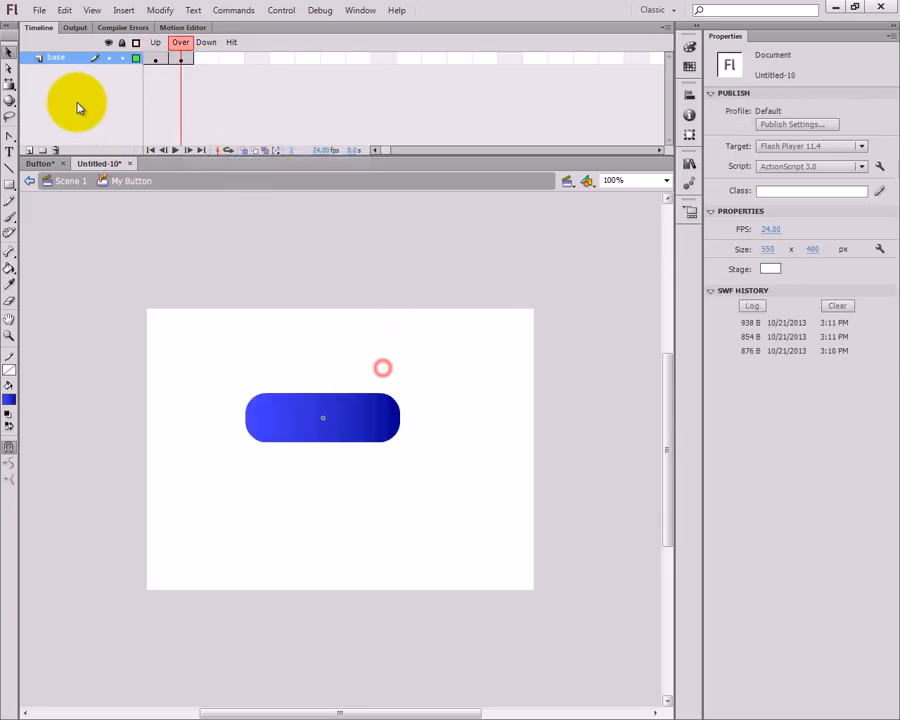
Step: Lighten the Over state's gradient to run from 7373FA to 0202AF, and compare it with the Up state
click(8, 84)
click(316, 408)
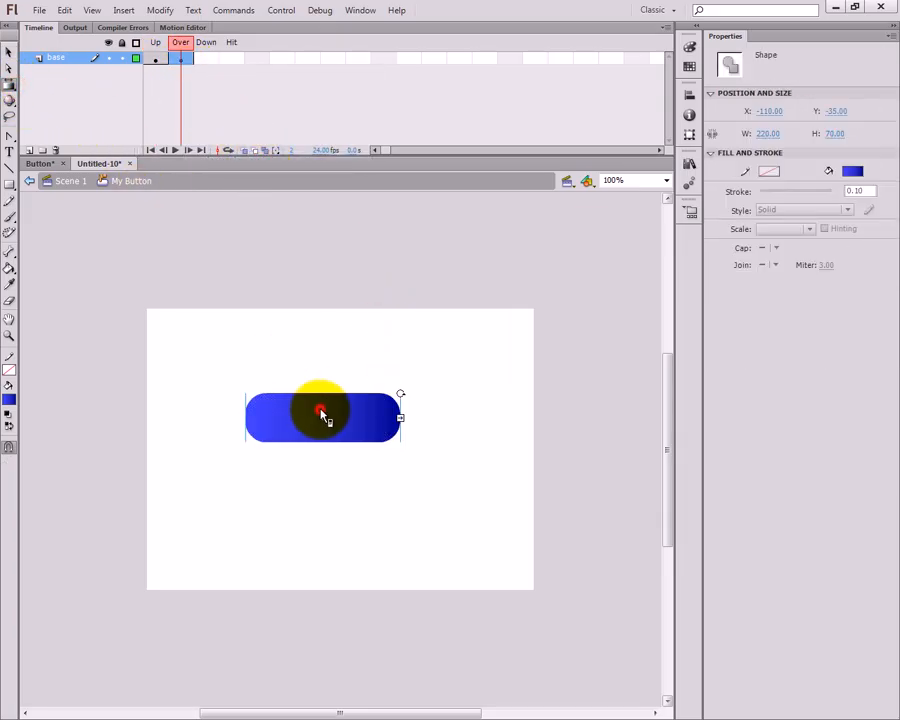
click(692, 97)
click(688, 55)
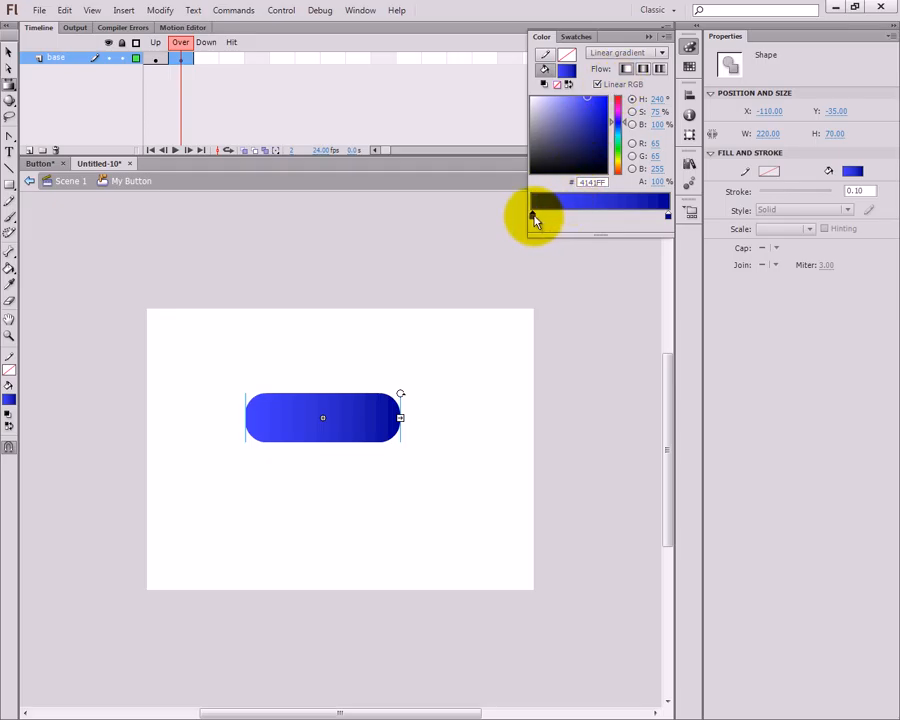
double_click(534, 217)
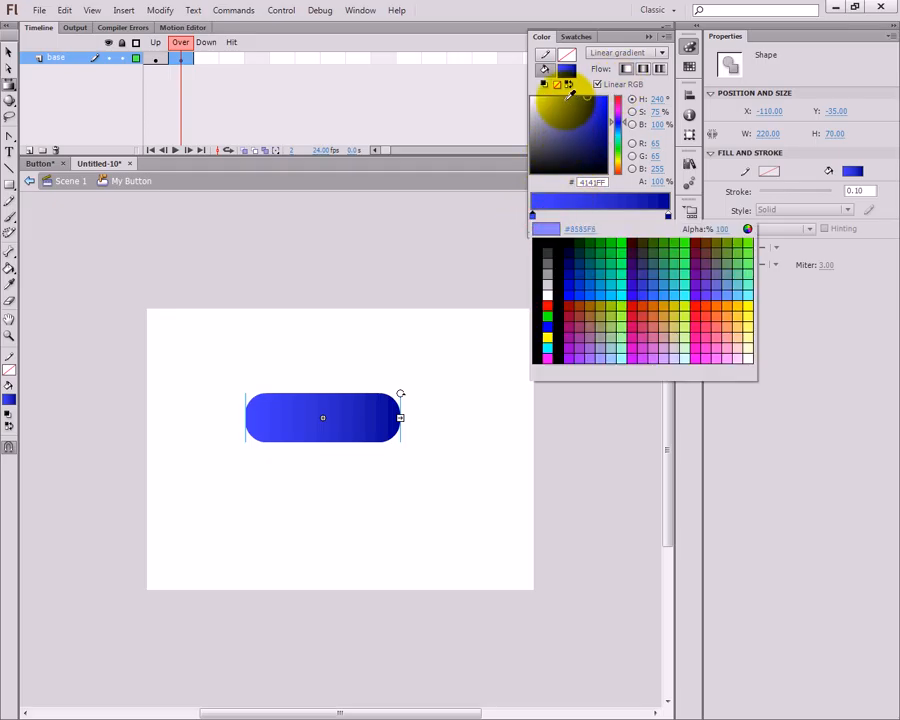
click(570, 97)
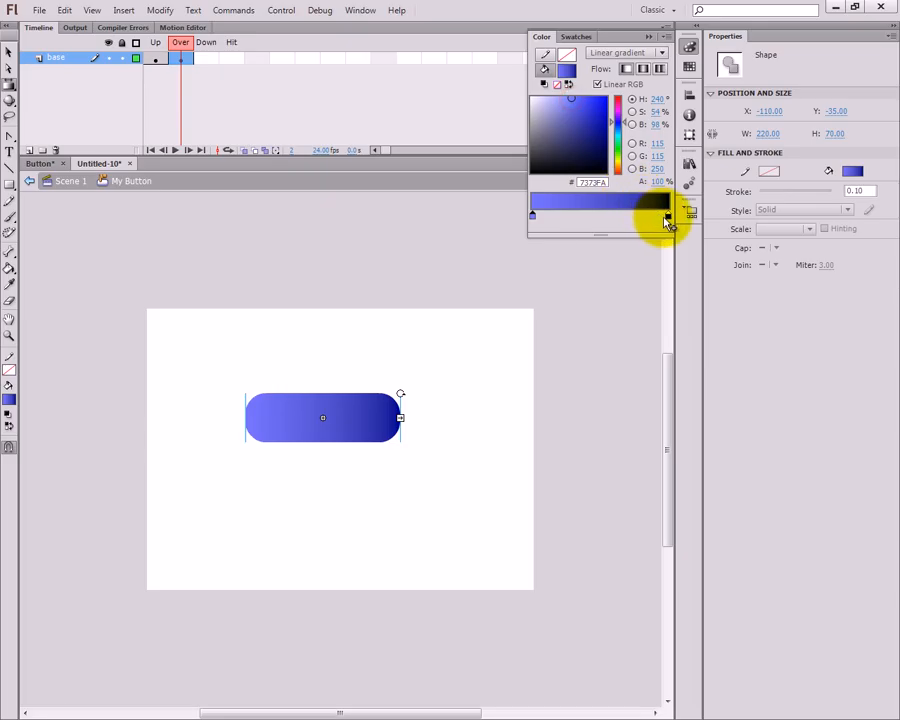
double_click(668, 217)
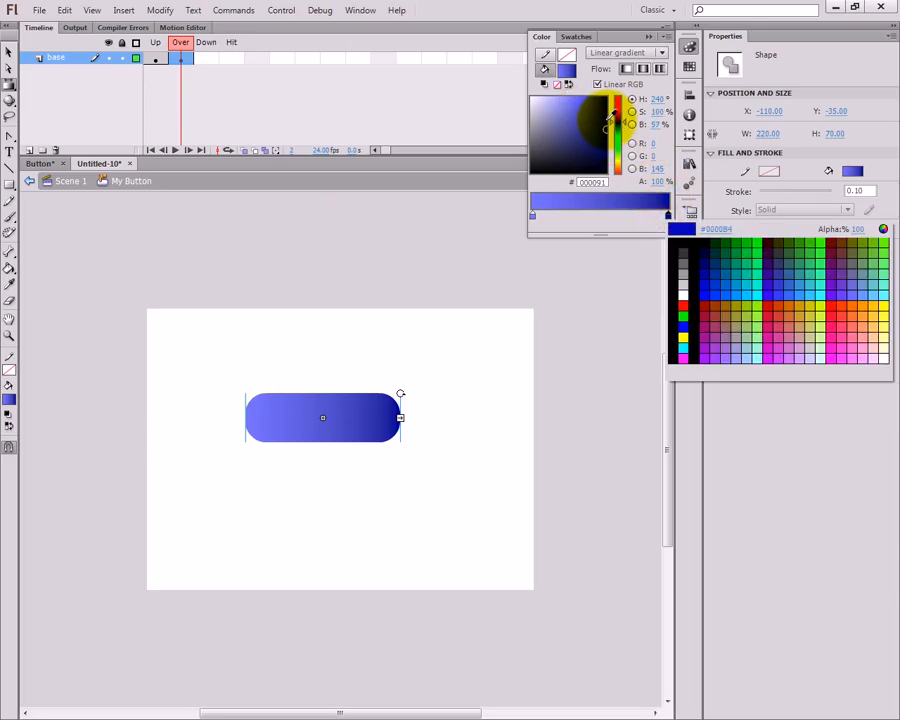
click(609, 120)
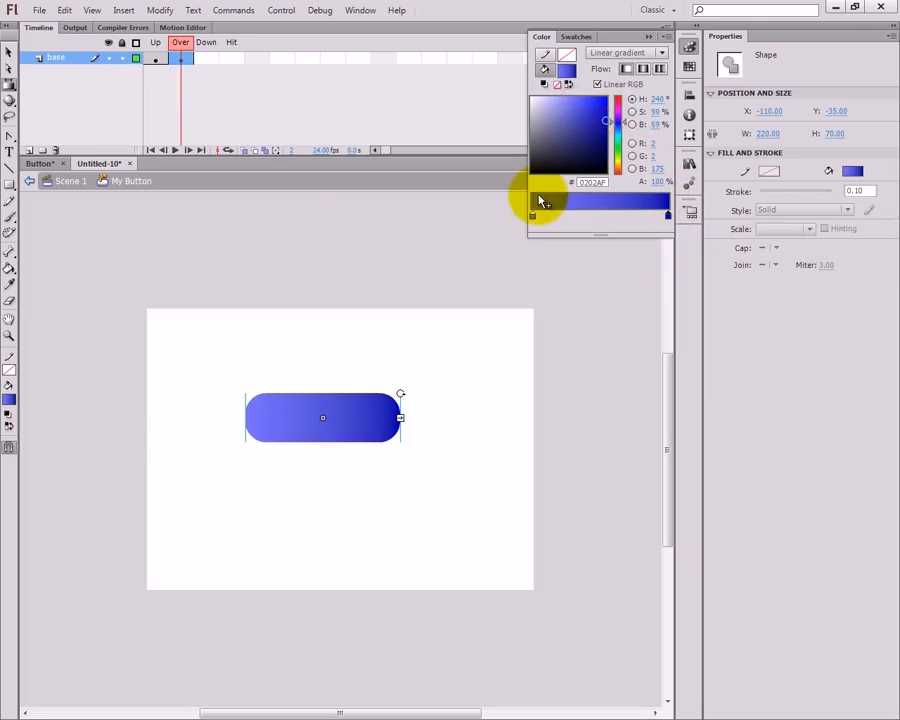
click(155, 45)
click(180, 45)
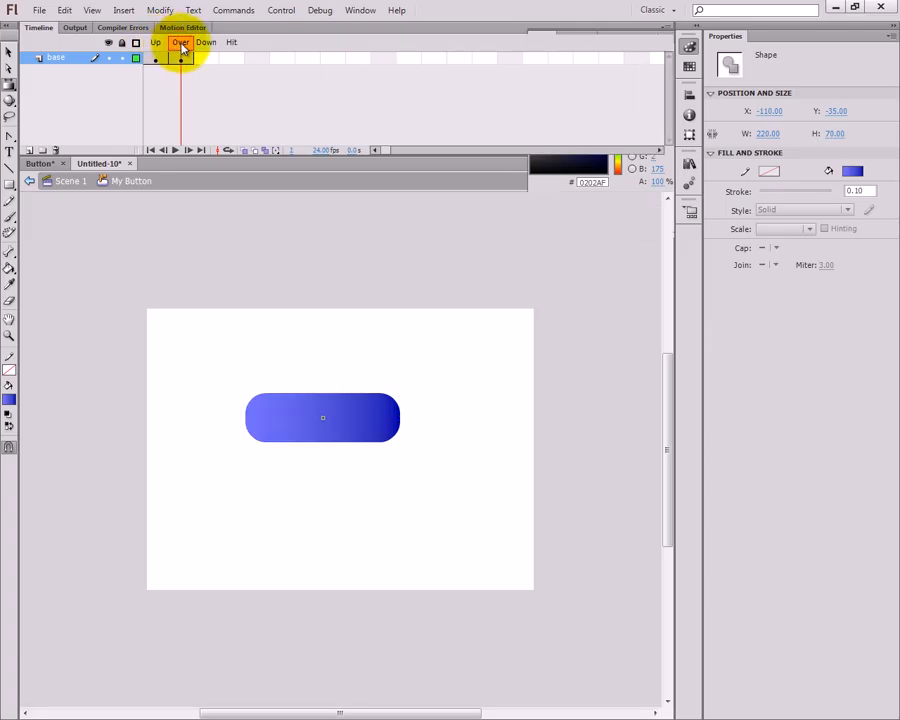
Step: Copy the base layer's Up frame and paste it into the Down frame
click(209, 57)
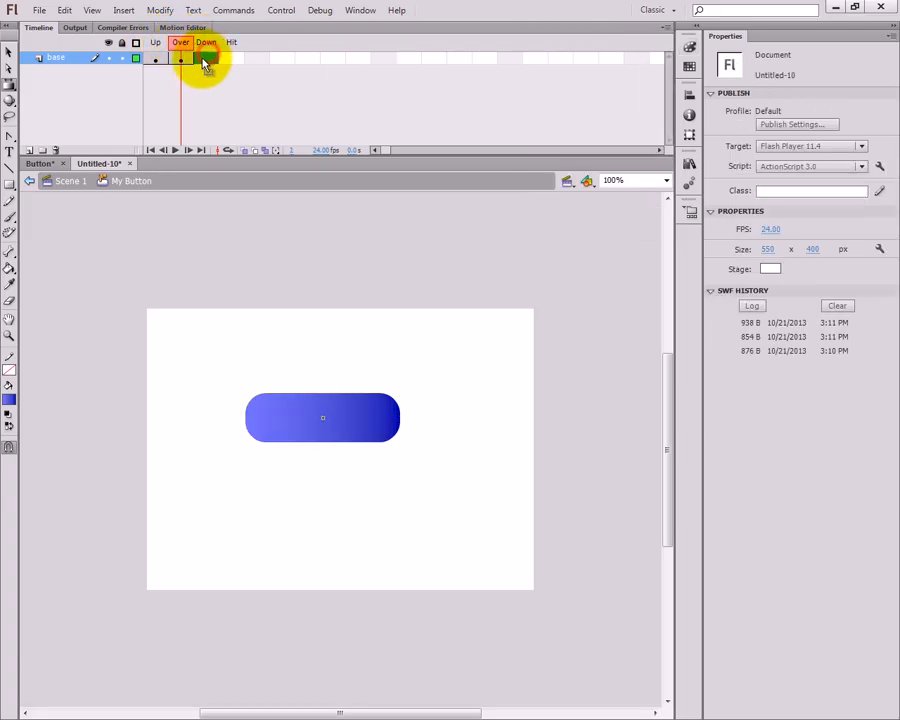
click(156, 58)
right_click(156, 62)
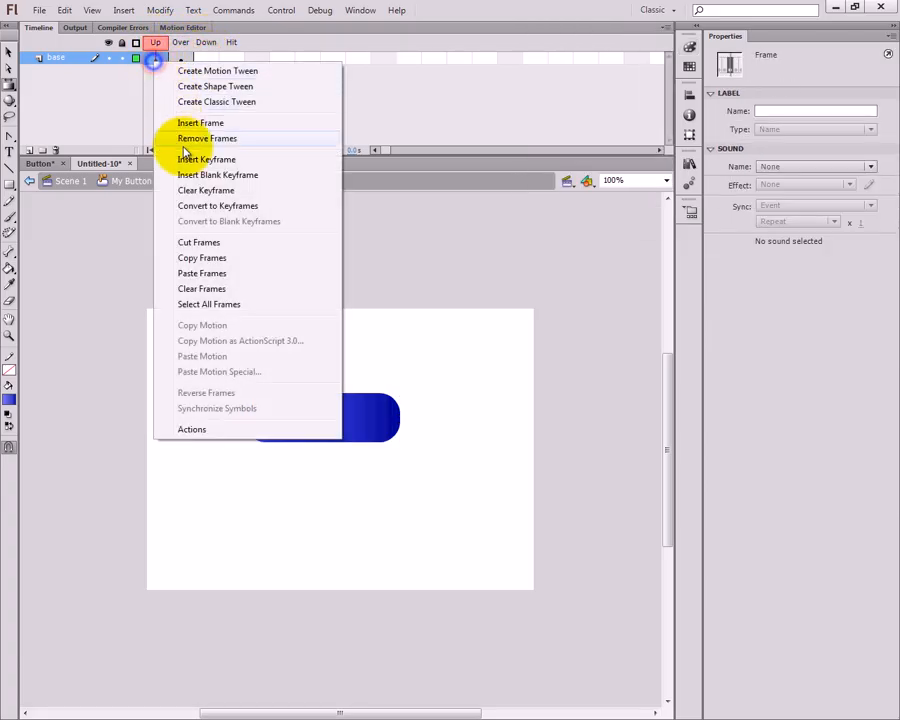
click(208, 260)
right_click(207, 64)
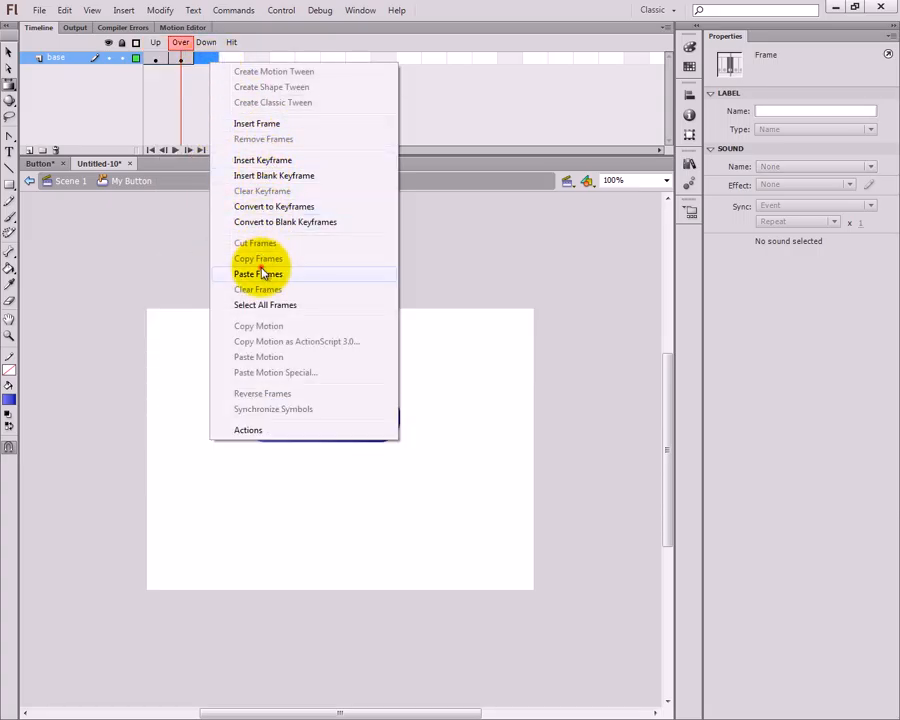
click(262, 273)
click(210, 46)
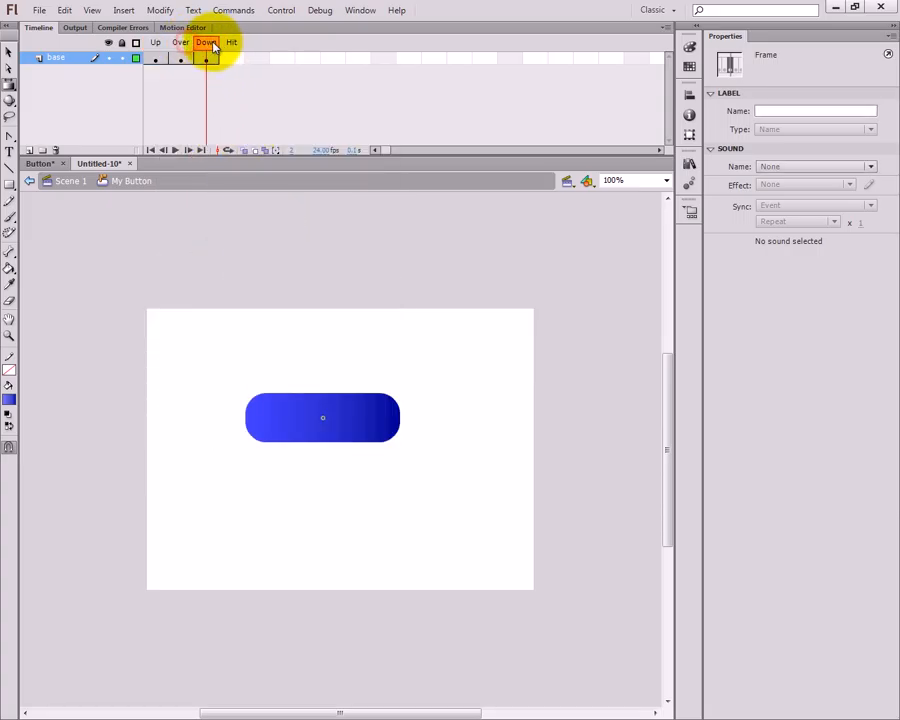
Step: Darken the Down state's gradient, setting its lighter end to 3434DB, and compare it with the Up and Over states
click(404, 376)
click(369, 424)
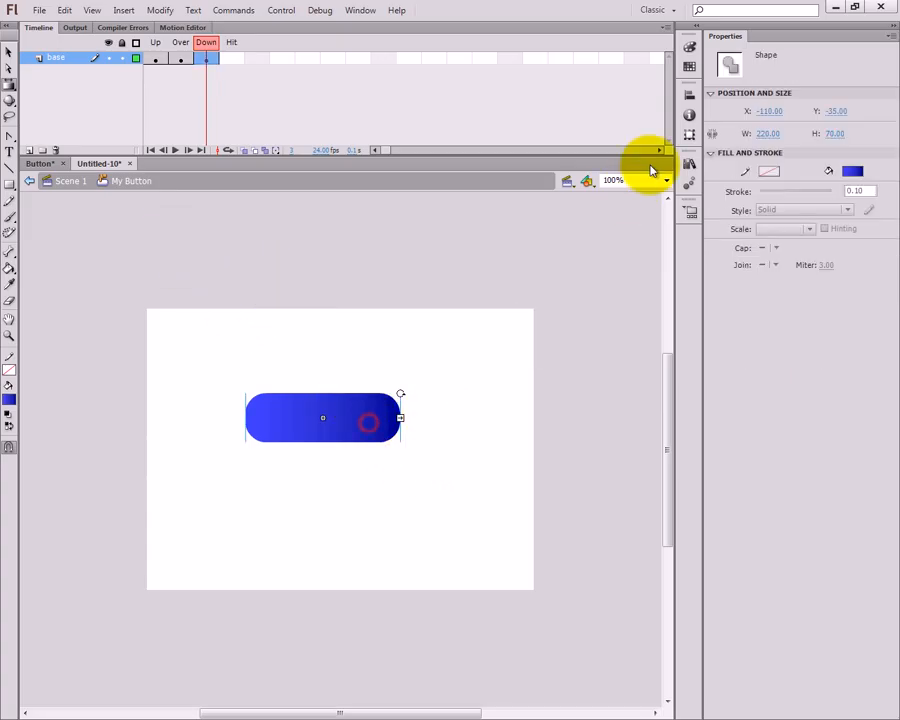
click(689, 47)
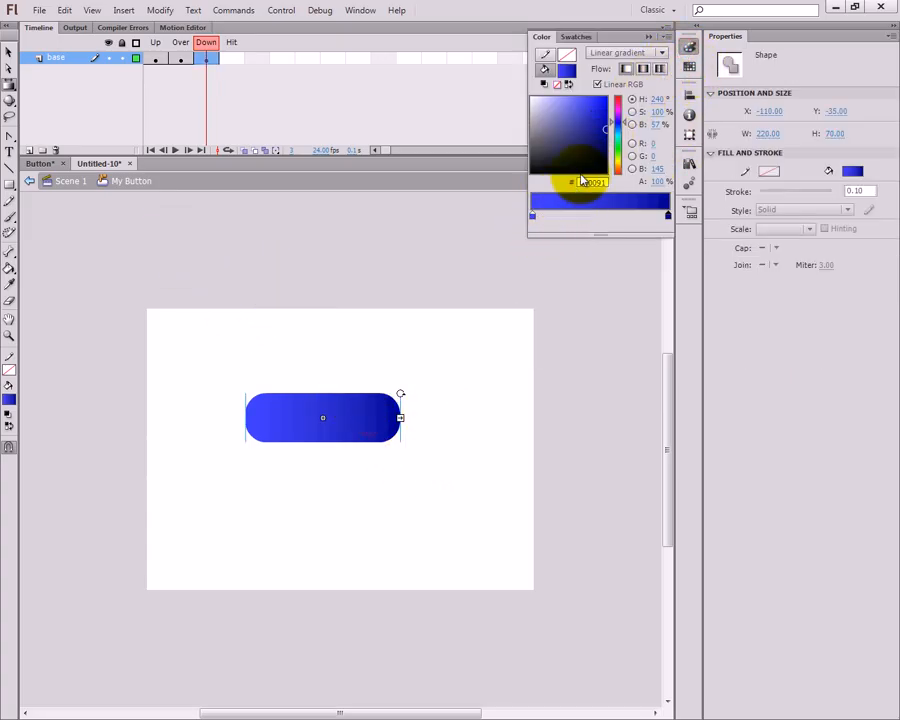
click(668, 216)
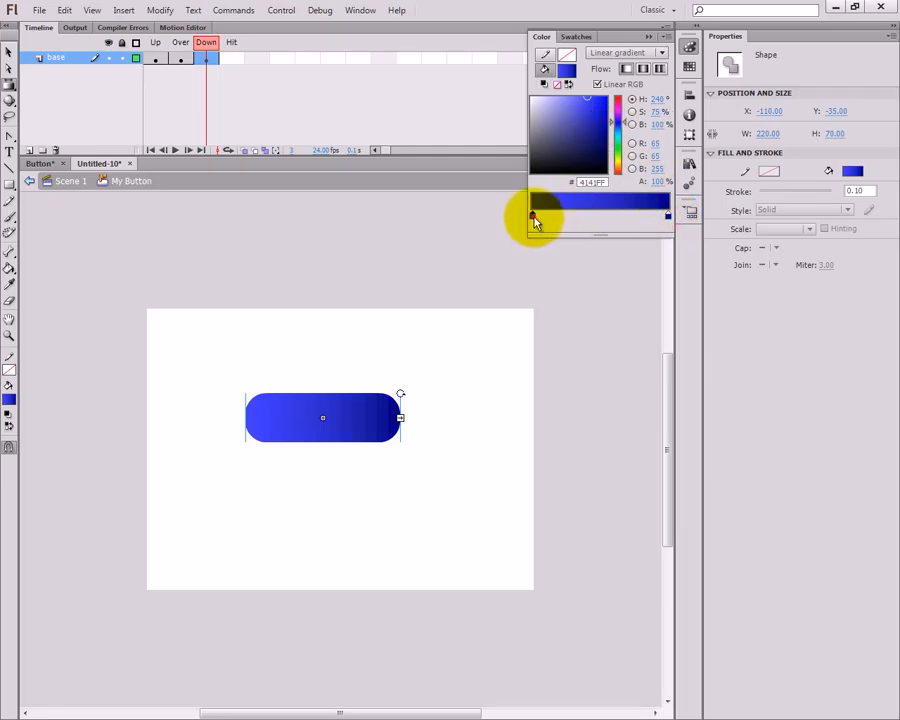
click(534, 216)
drag(588, 101, 588, 106)
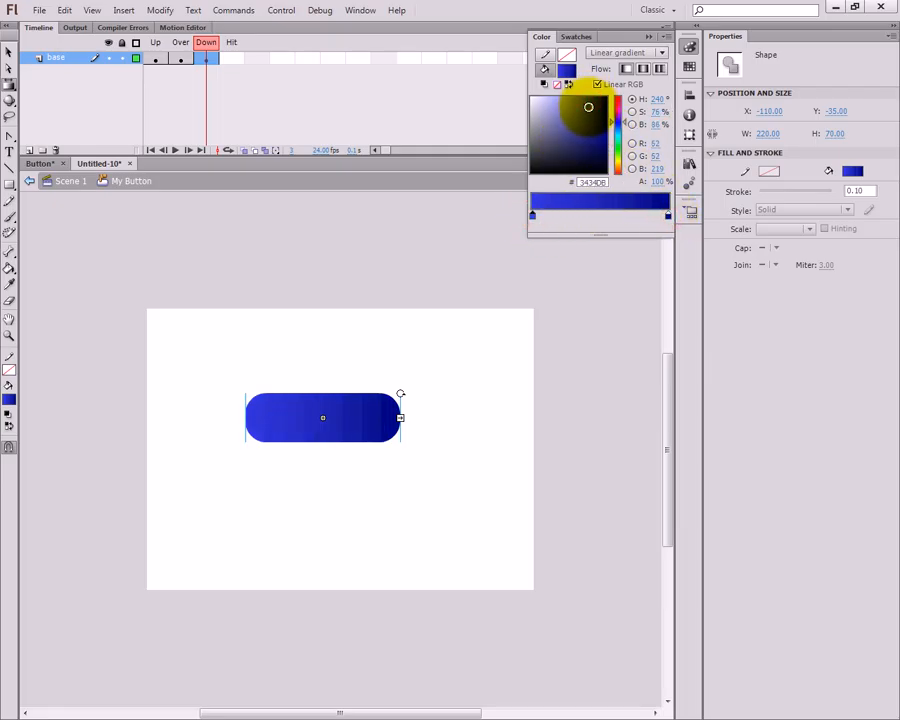
click(156, 45)
click(181, 44)
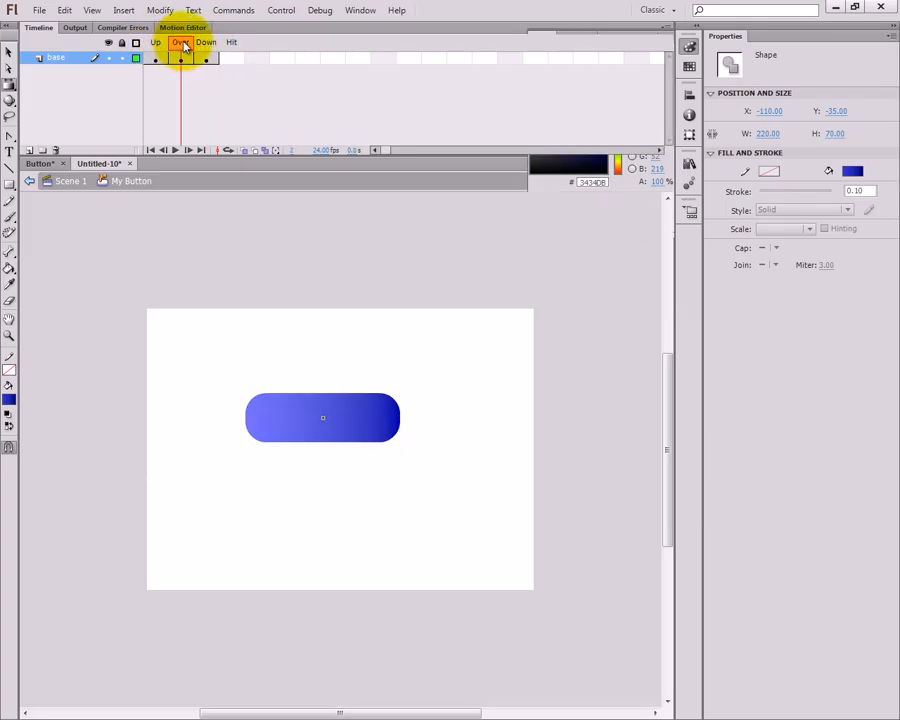
Step: Insert a keyframe in the base layer's Hit frame
click(206, 45)
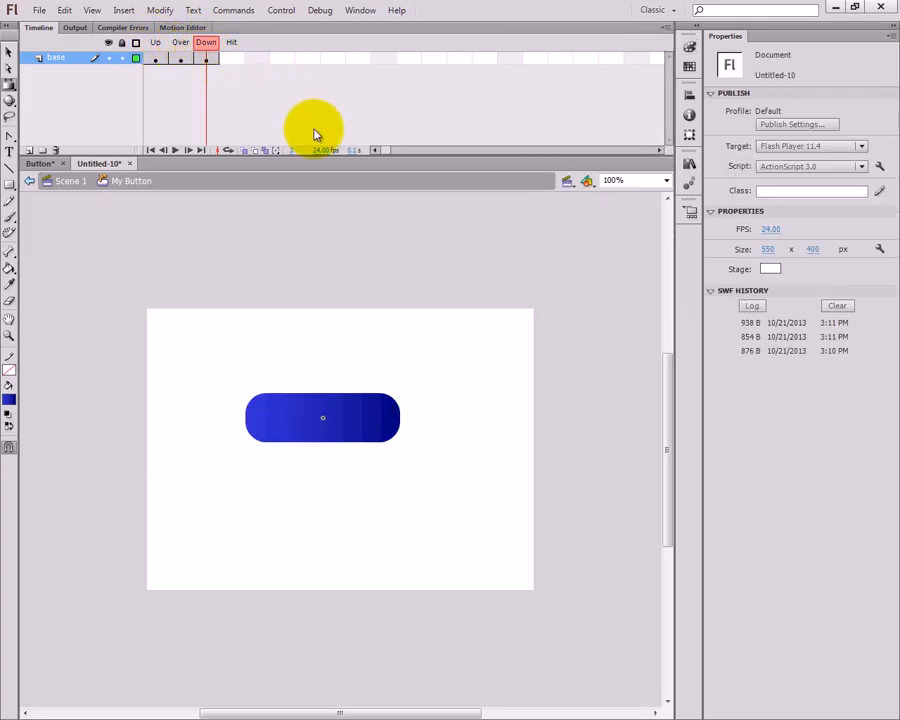
right_click(231, 58)
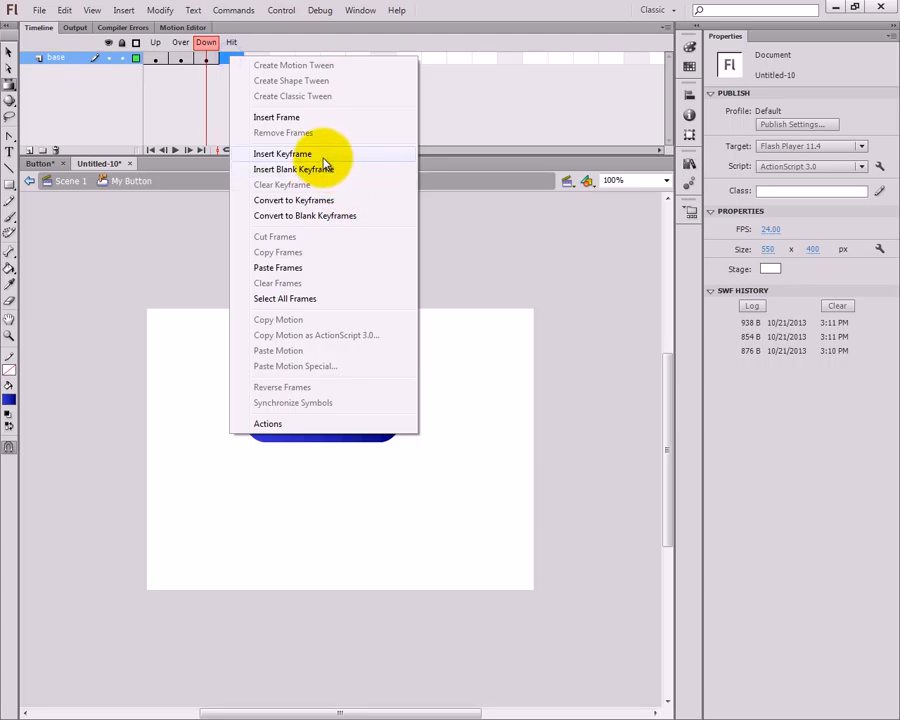
click(328, 156)
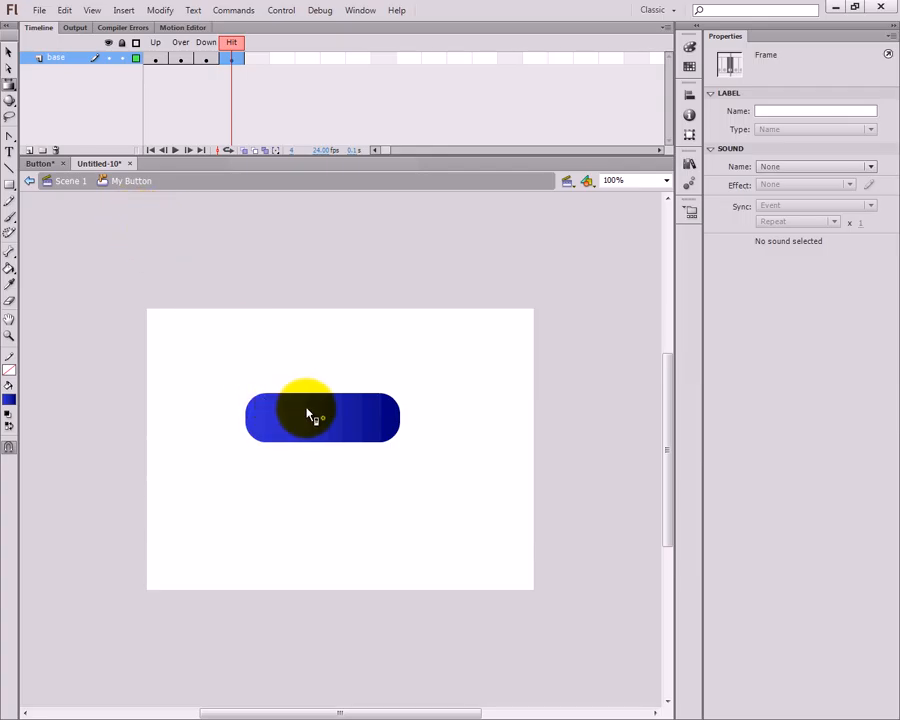
Step: Test the movie, trying the button's Over and Down states, and close the preview
key(ctrl+Return)
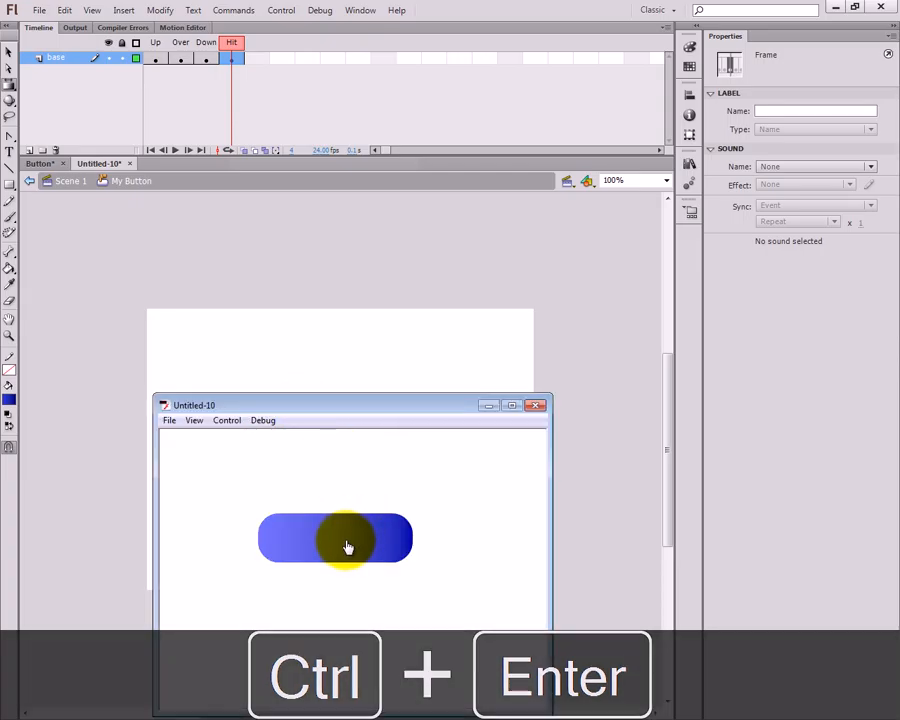
click(344, 546)
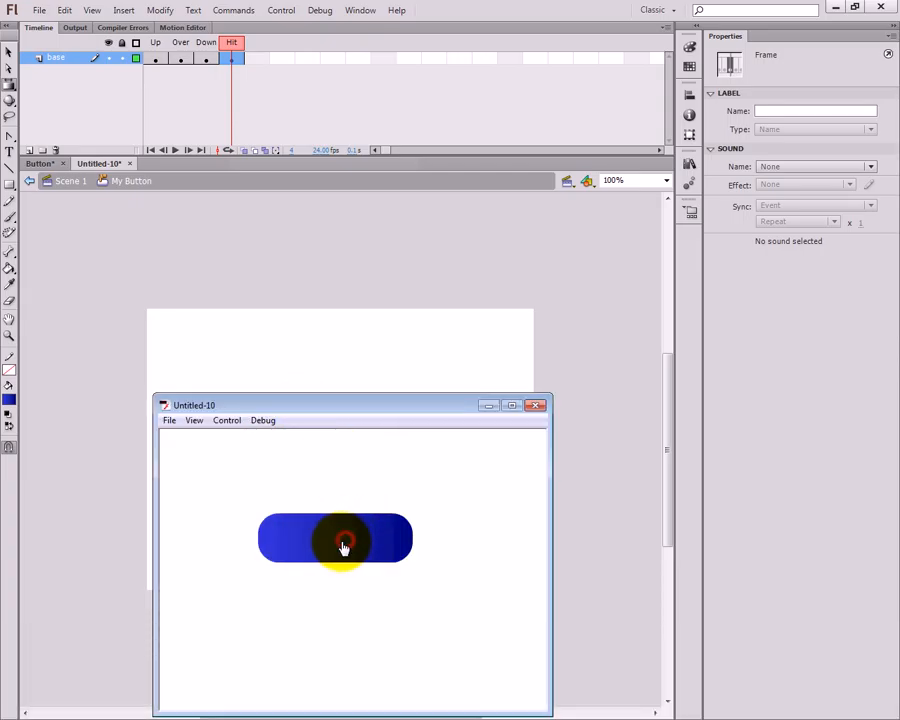
click(536, 406)
Step: Add a new layer above base and name it text
click(27, 149)
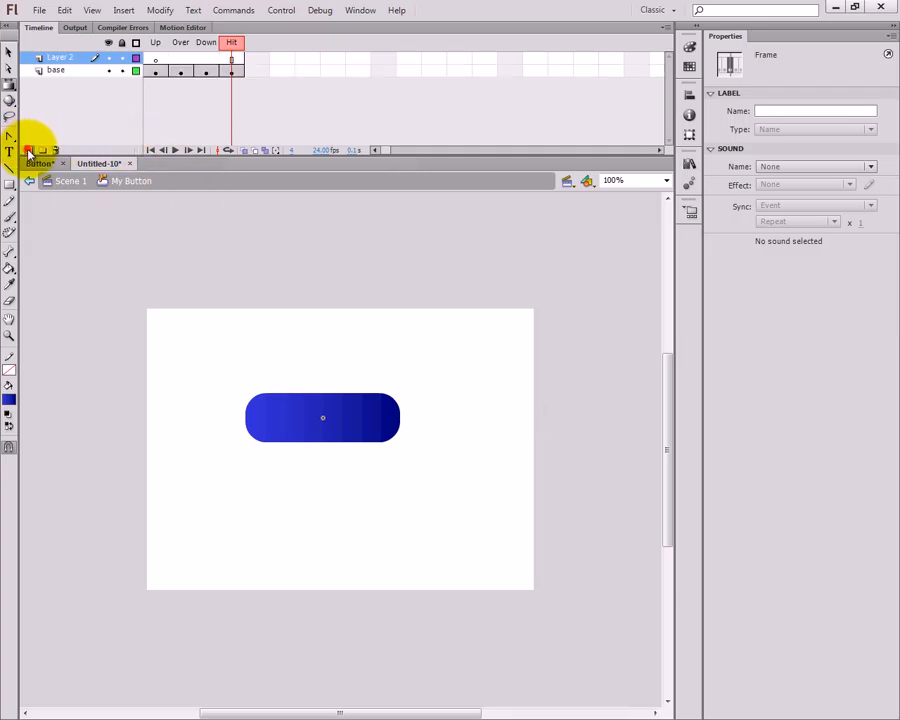
double_click(60, 58)
text(text)
click(103, 124)
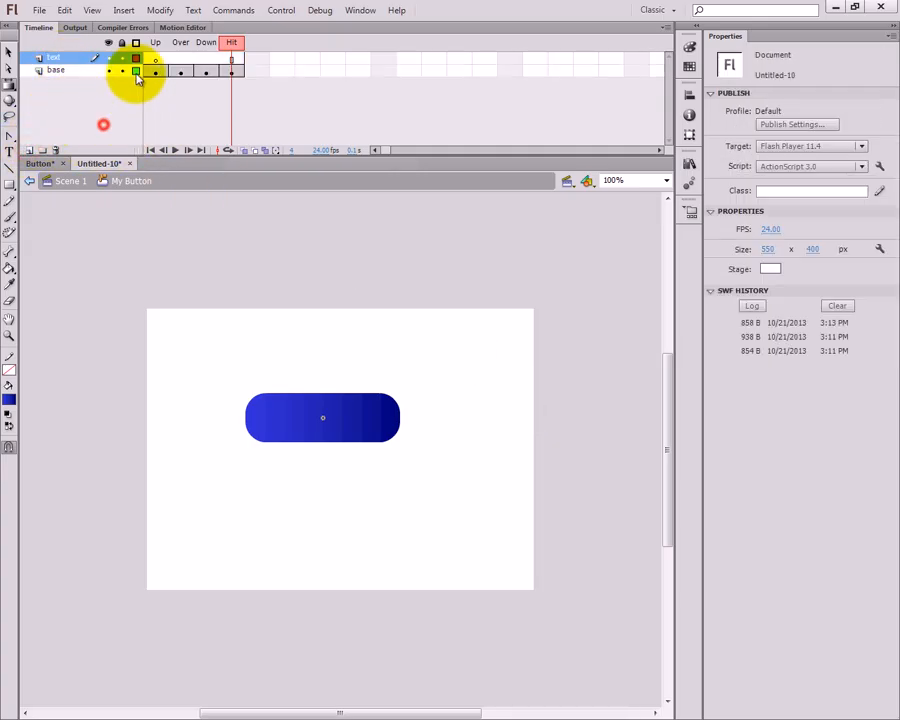
Step: Lock the base layer and add the white (#FFFFFF) static text Up on the button in the text layer's Up frame
click(150, 46)
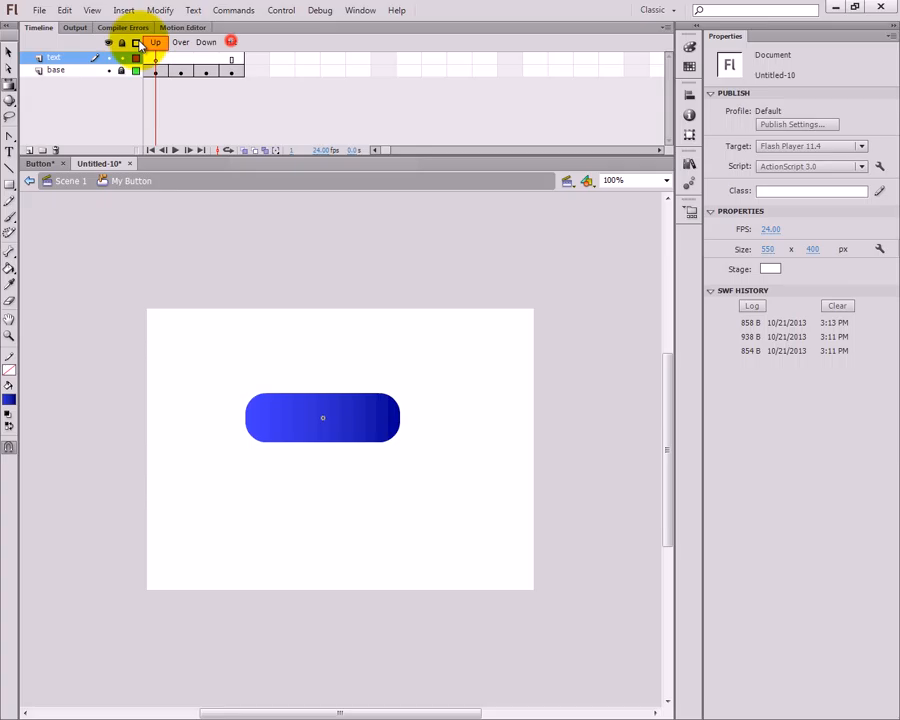
click(9, 150)
click(9, 399)
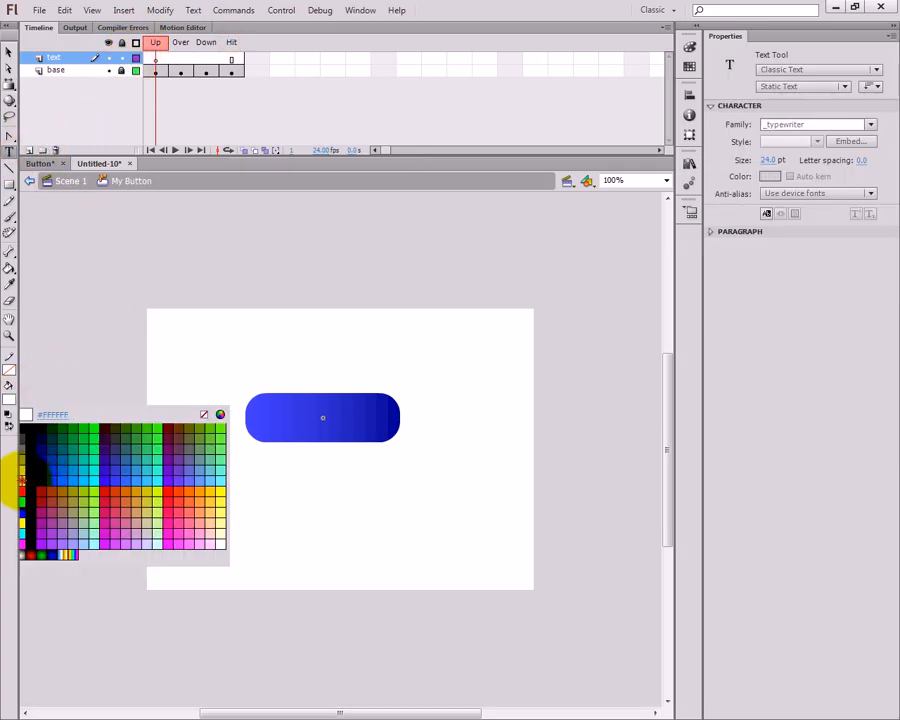
click(22, 480)
click(280, 420)
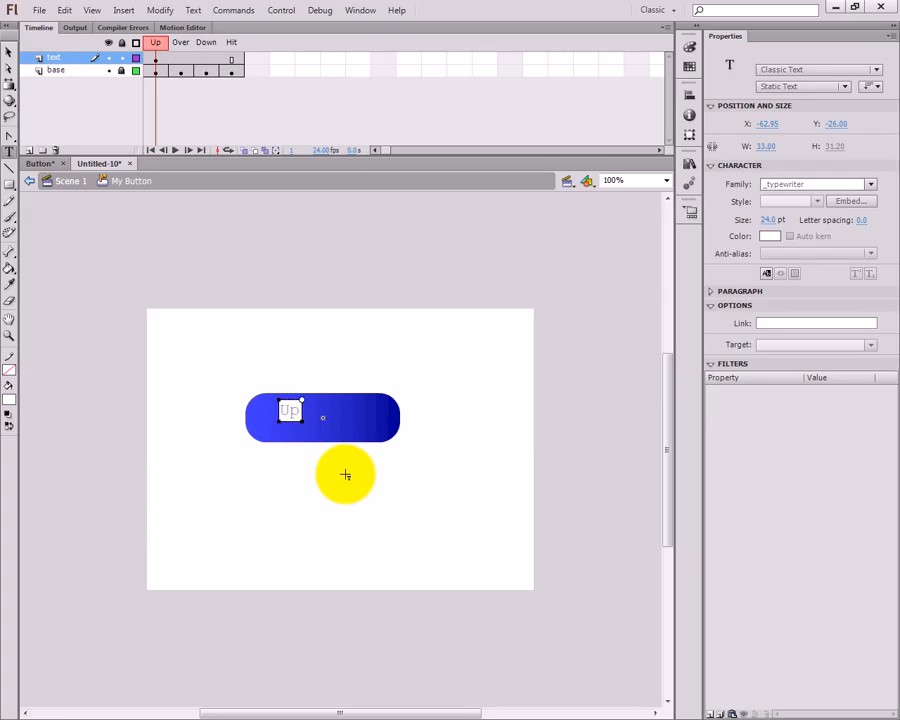
Step: Insert a keyframe in the text layer's Over frame and change its label to Over
click(183, 59)
key(F6)
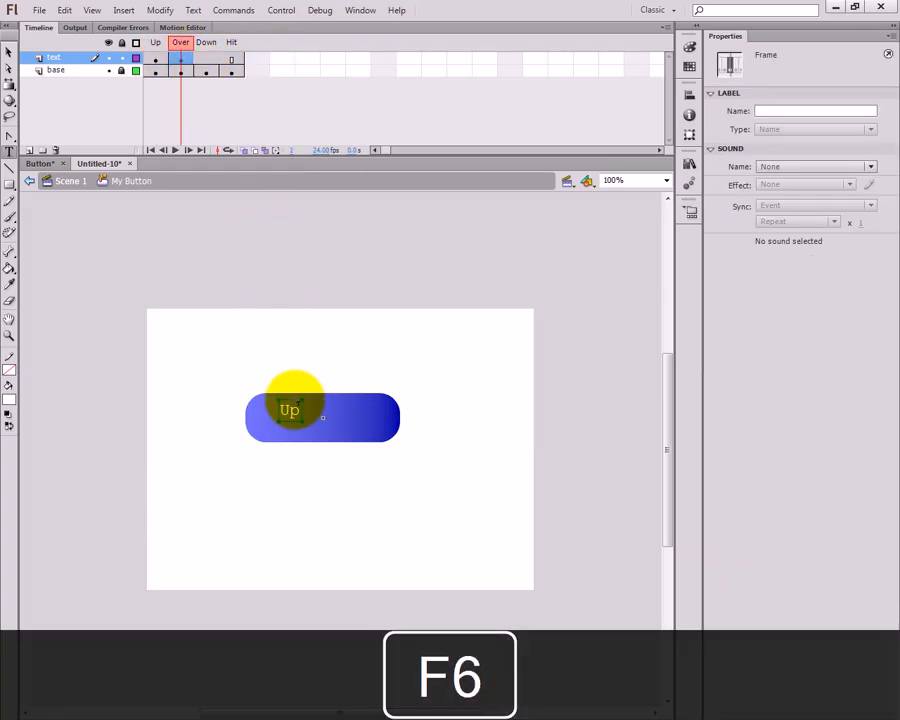
double_click(289, 410)
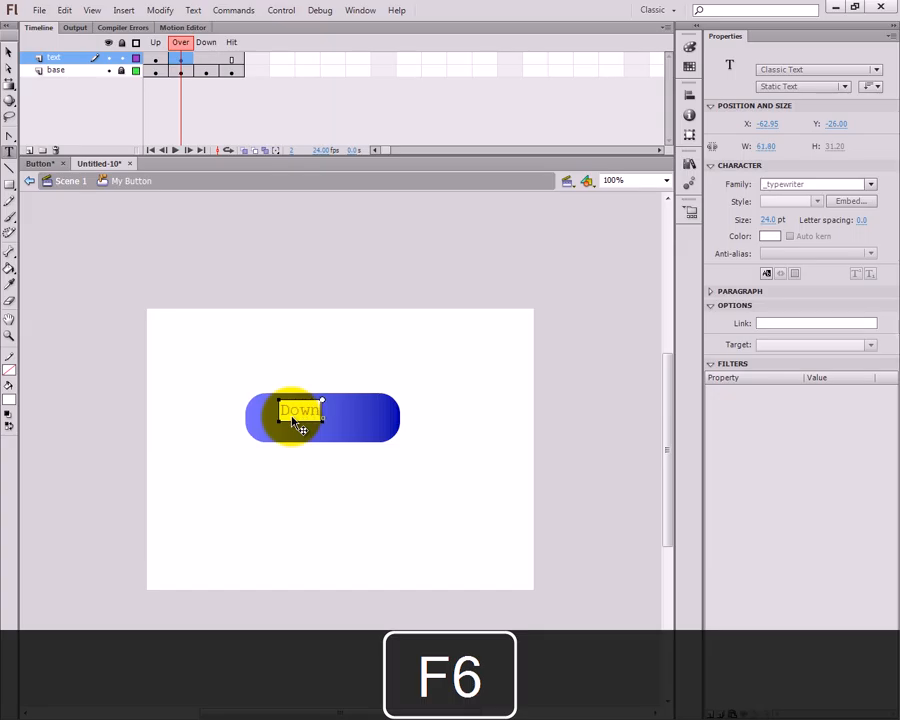
text(Down)
key(BackSpace)
key(BackSpace)
key(BackSpace)
key(BackSpace)
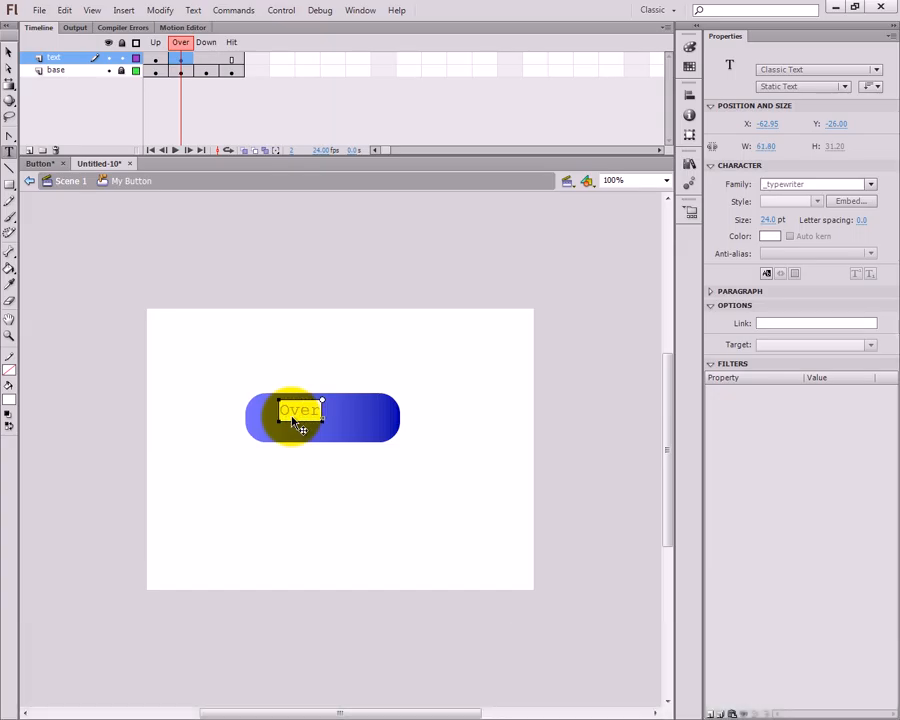
Step: Insert a keyframe in the text layer's Down frame and change its label to Down
click(206, 42)
click(207, 59)
key(F6)
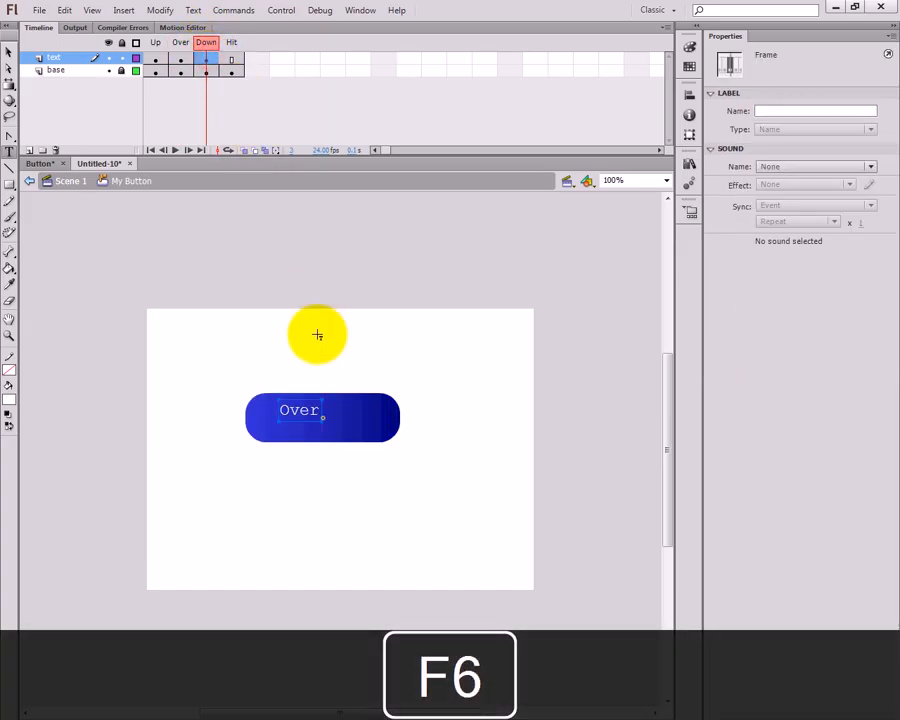
double_click(309, 410)
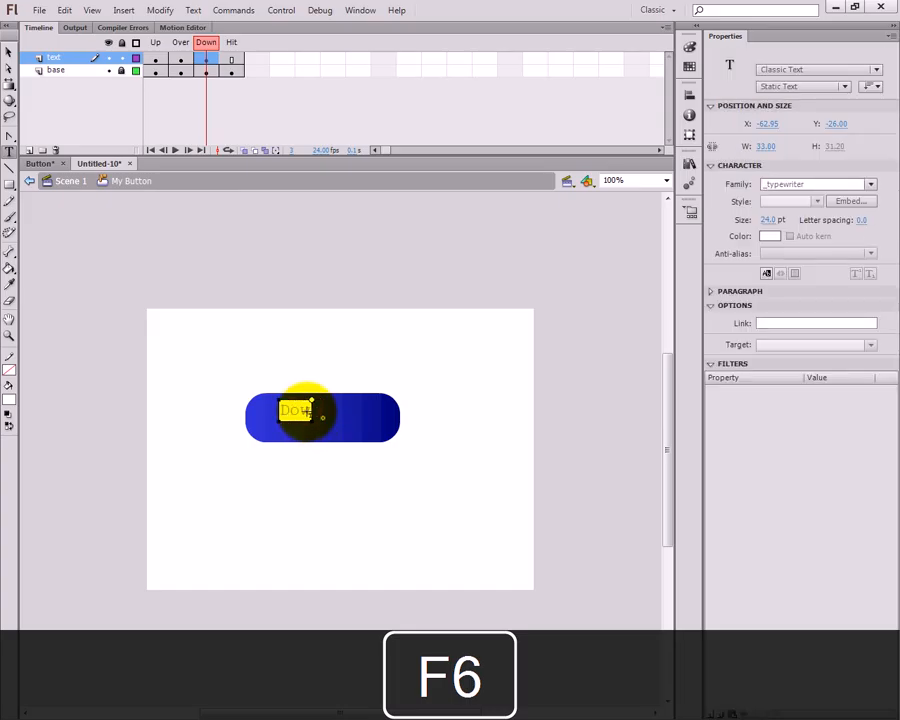
Step: Remove the text layer's Hit frame
click(232, 59)
right_click(233, 60)
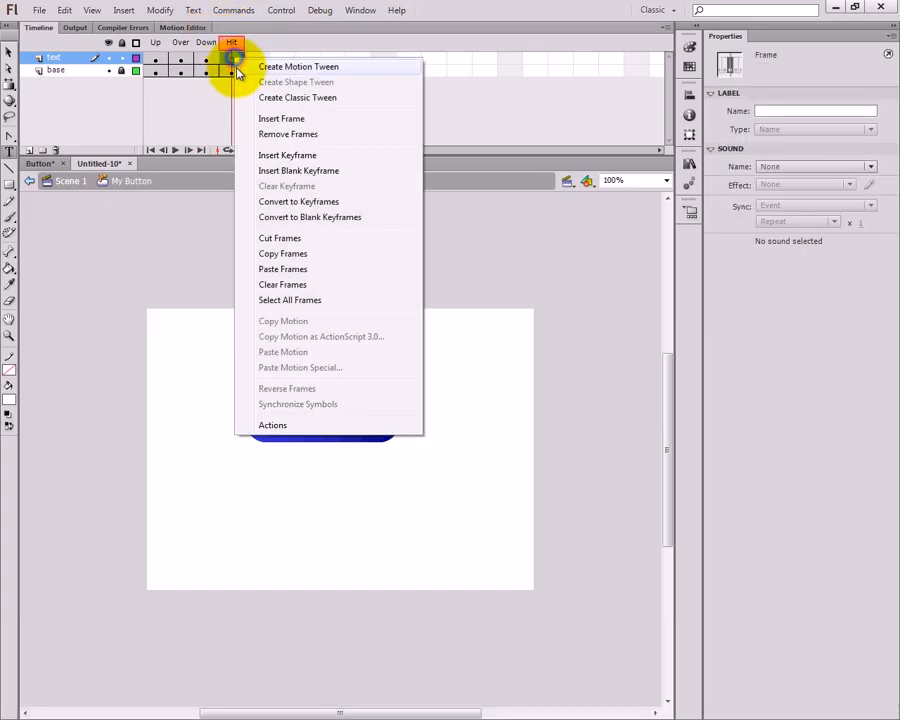
click(286, 122)
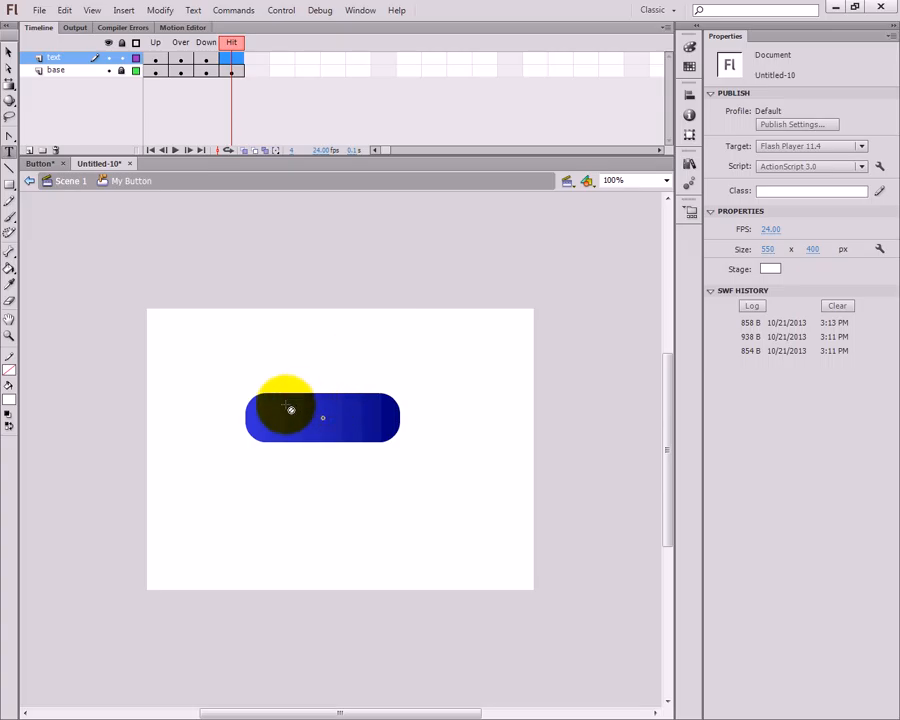
Step: Edit multiple frames to select the Up, Over and Down labels together and centre them horizontally and vertically to the stage
click(266, 151)
drag(470, 346, 258, 456)
click(689, 96)
click(567, 119)
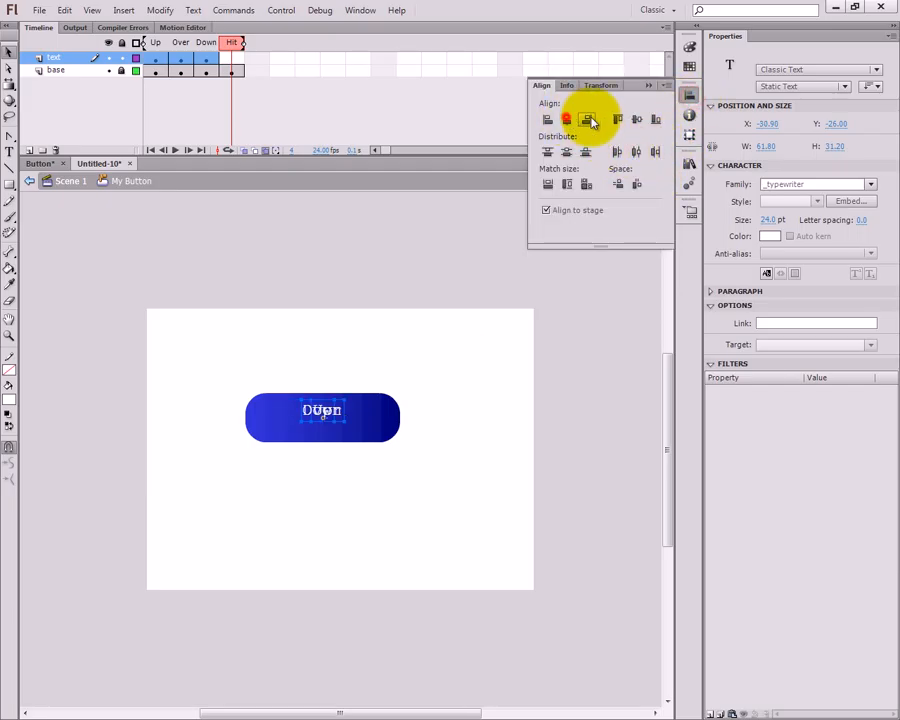
click(637, 119)
click(583, 342)
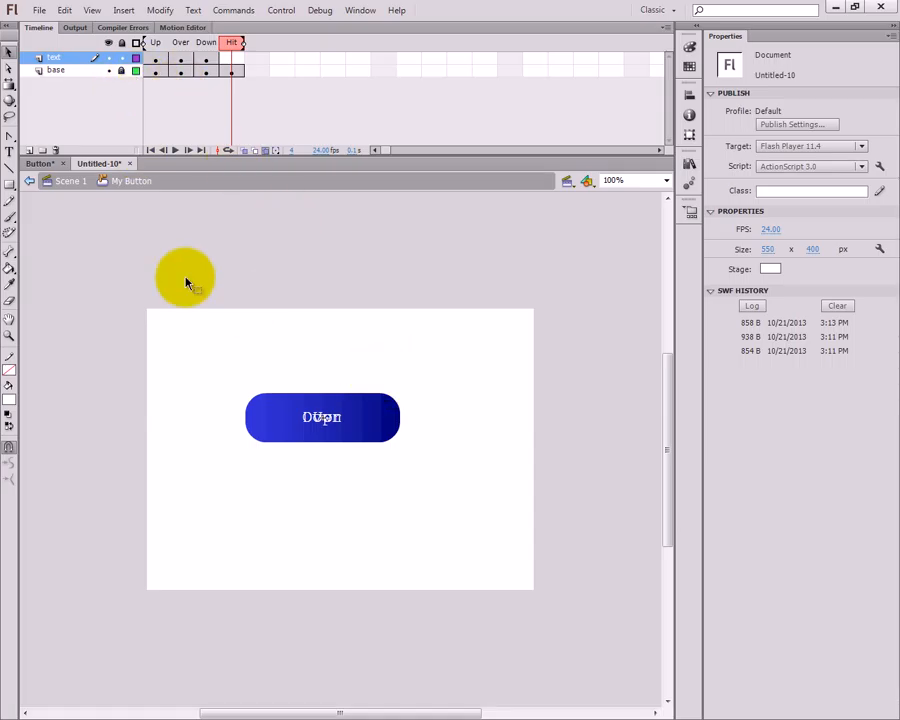
Step: Return to Scene 1 and centre the My Button instance horizontally and vertically on the stage
click(29, 180)
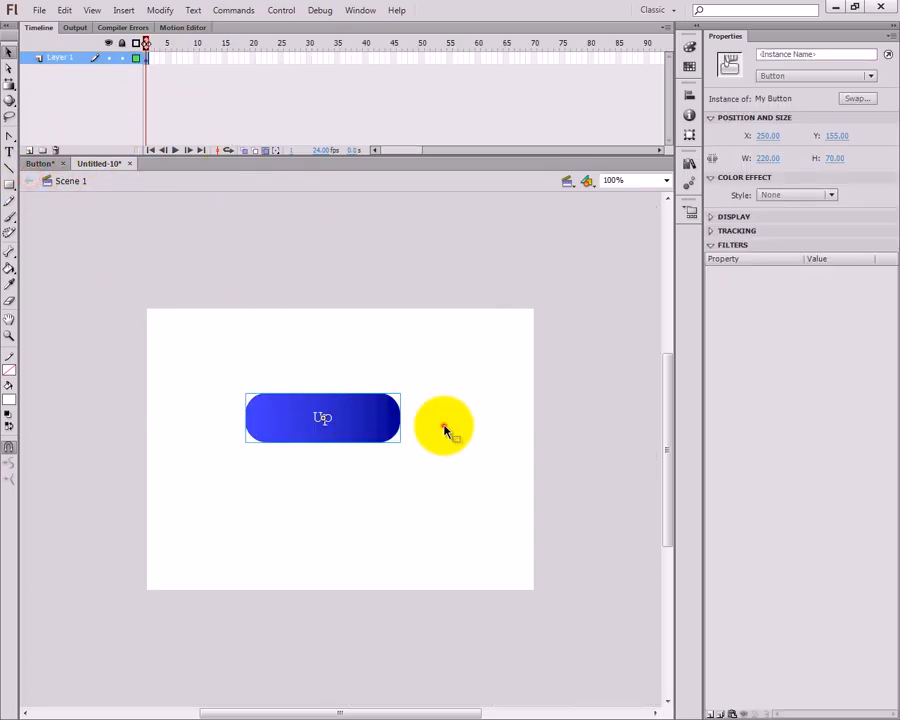
click(442, 424)
double_click(360, 414)
drag(207, 342, 485, 515)
click(689, 95)
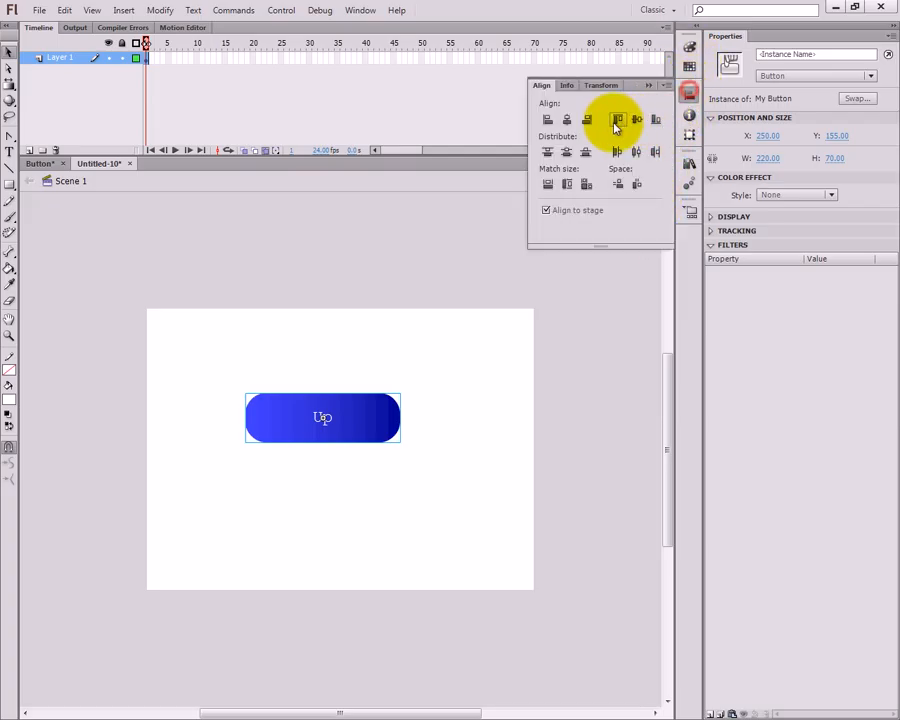
click(576, 123)
click(638, 120)
click(594, 390)
Step: Reopen the My Button symbol, turn off multiple-frame editing, and review the states from Up to Hit
double_click(392, 456)
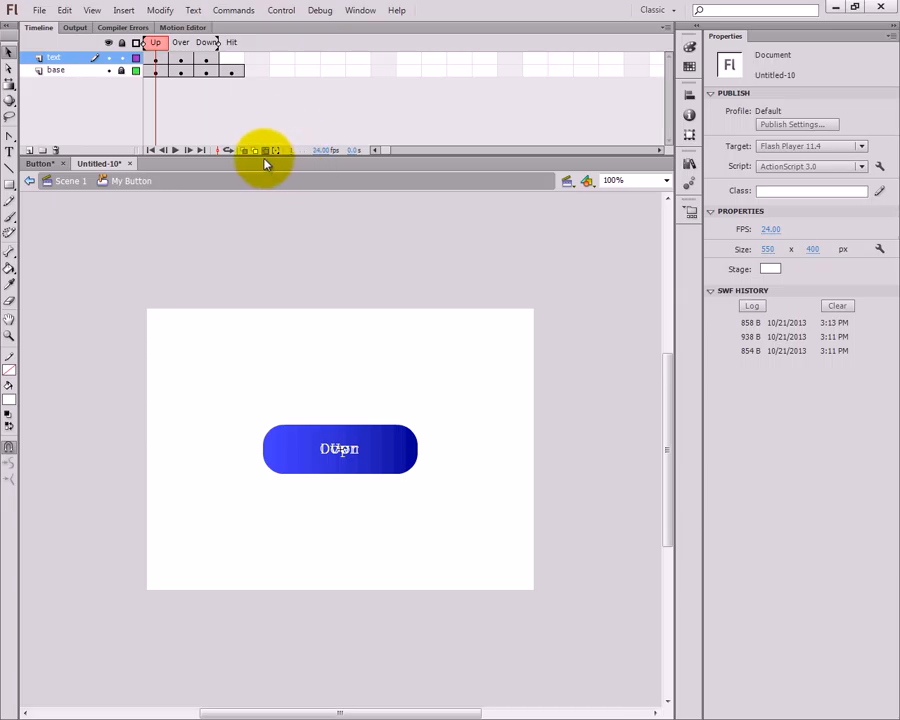
click(265, 153)
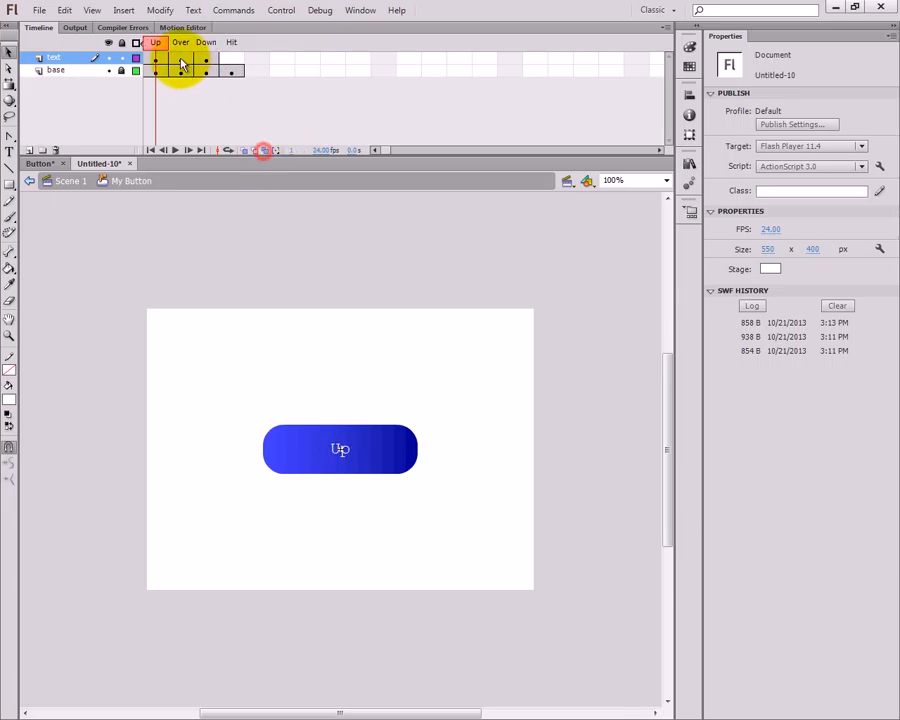
drag(155, 40, 231, 44)
Step: Test the movie, trying the button's labelled Up, Over and Down states, and close the preview
key(ctrl+Return)
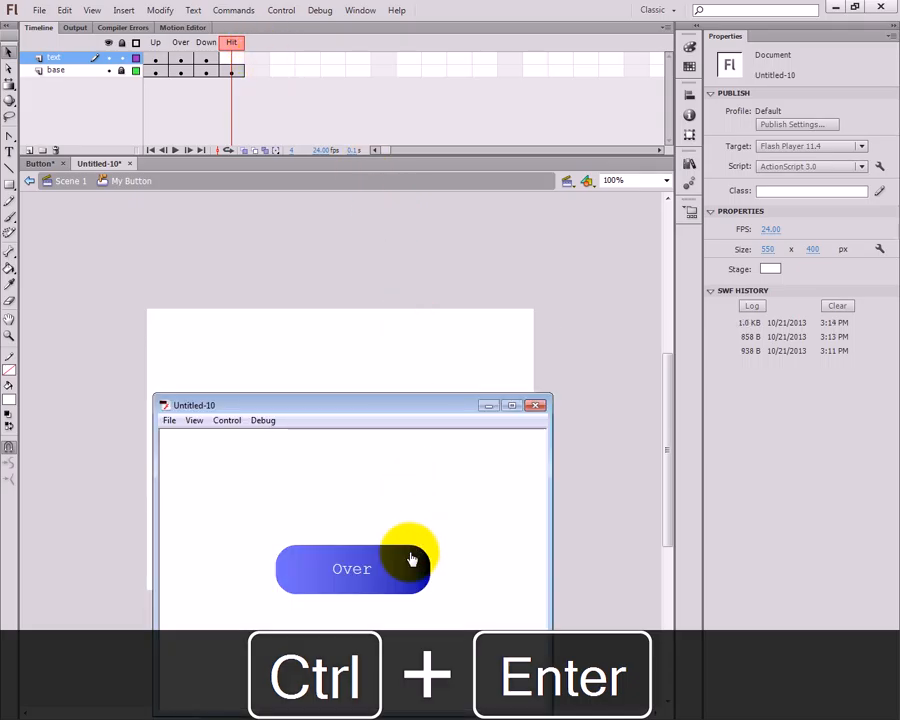
click(398, 572)
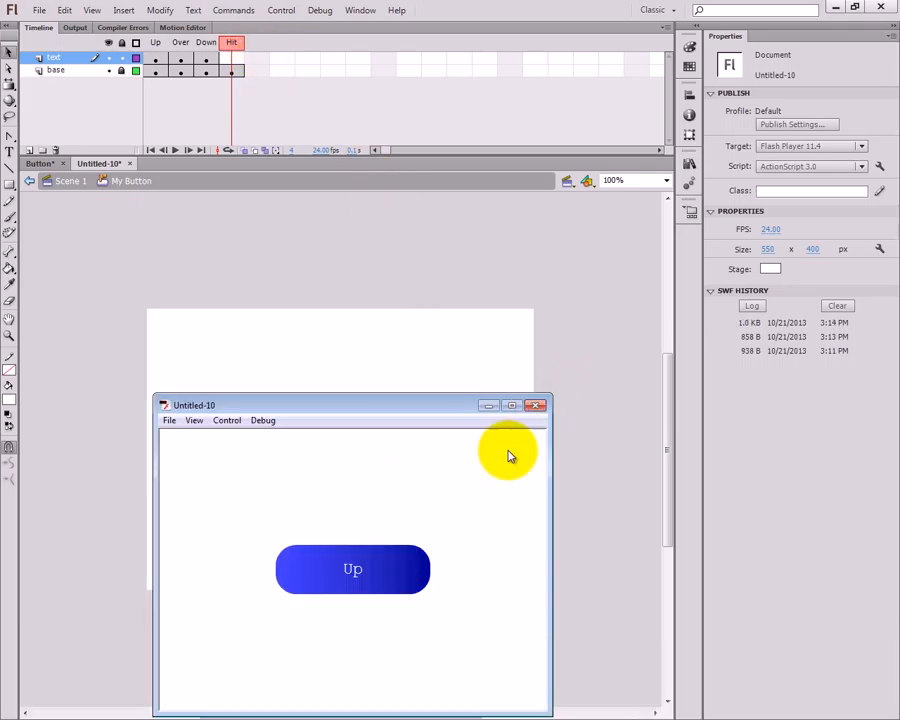
click(386, 578)
click(534, 405)
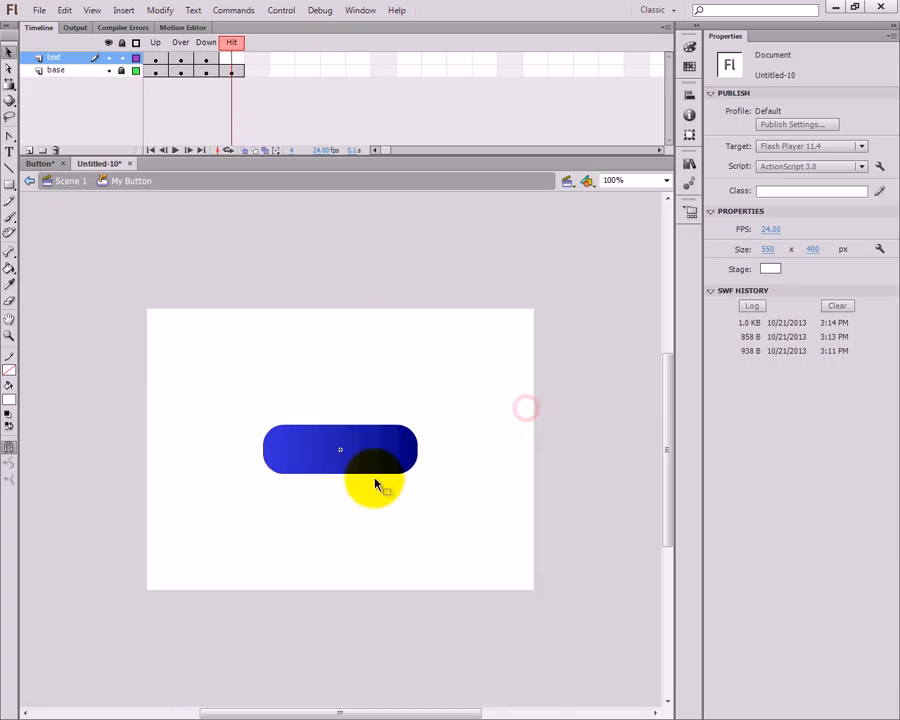
Step: Duplicate the base layer and move the copy beneath the original
click(207, 43)
click(153, 44)
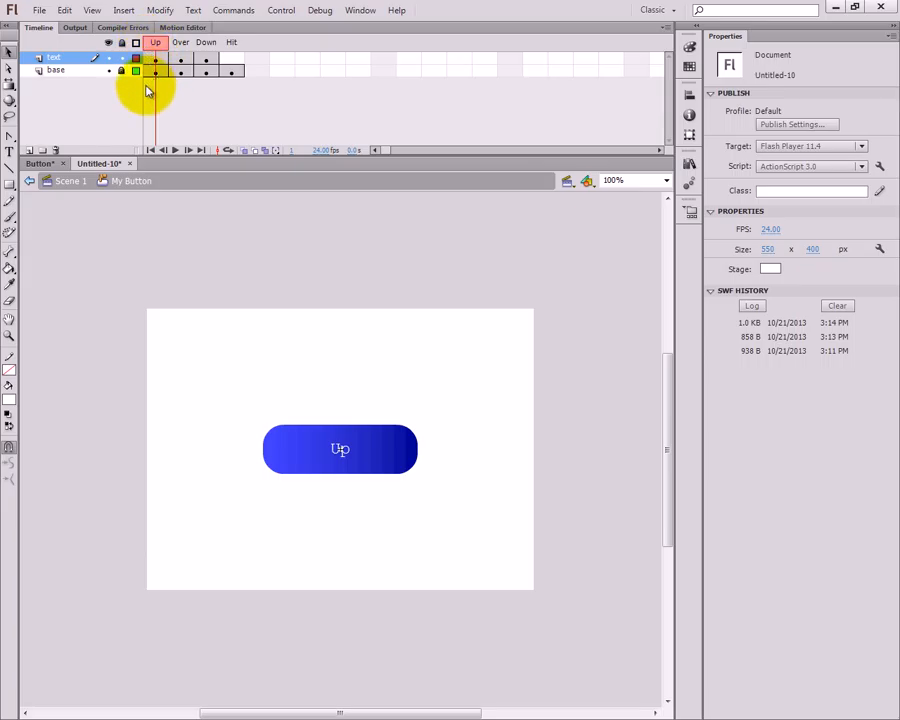
click(58, 70)
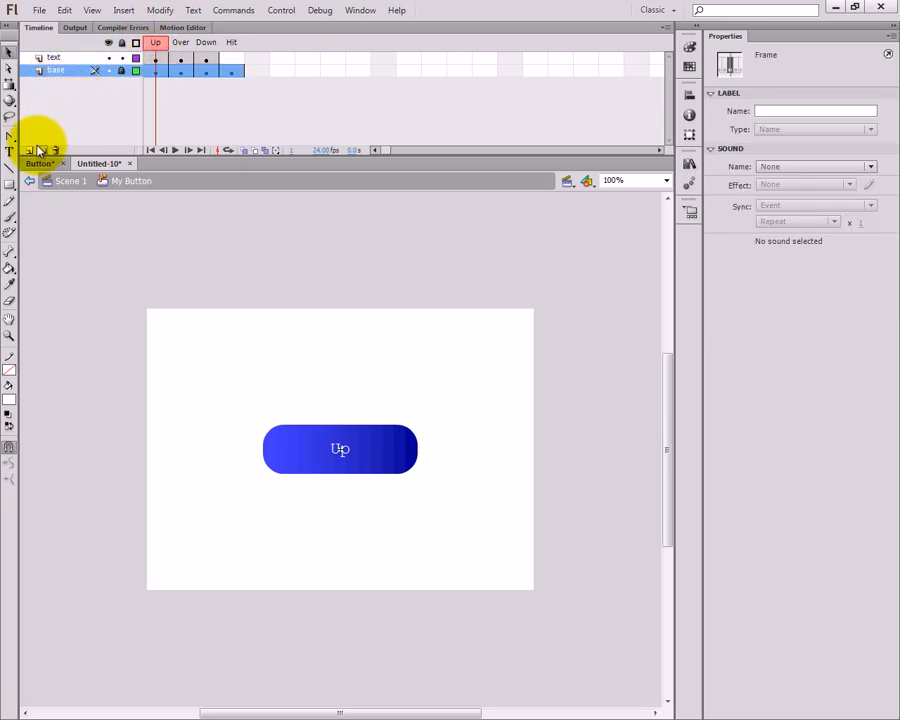
right_click(52, 71)
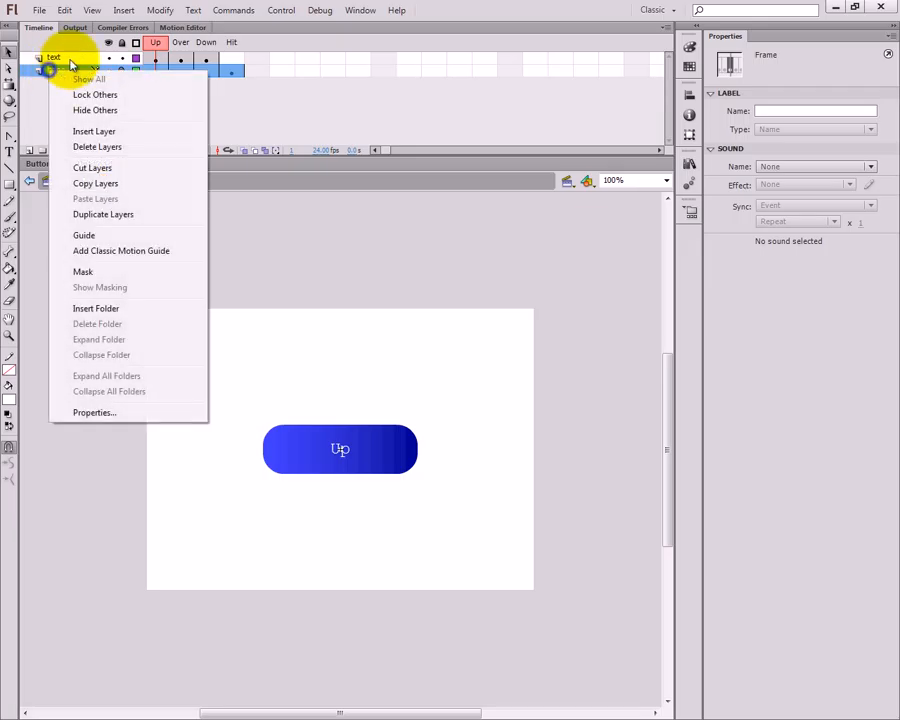
click(110, 215)
drag(70, 71, 85, 107)
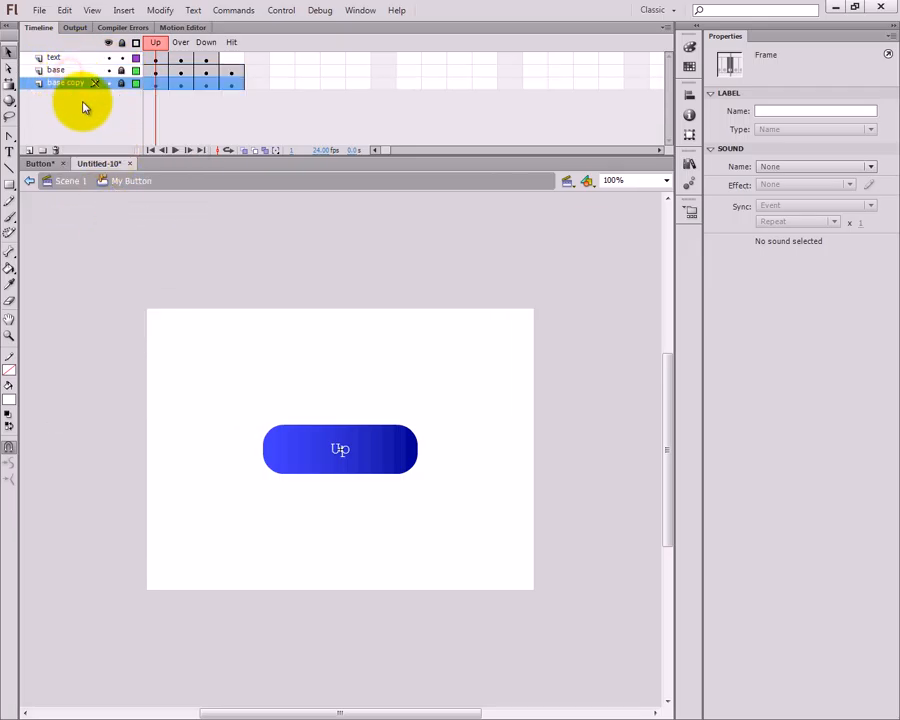
Step: Clear the keyframes from the Over through Hit frames of the base copy layer
click(184, 84)
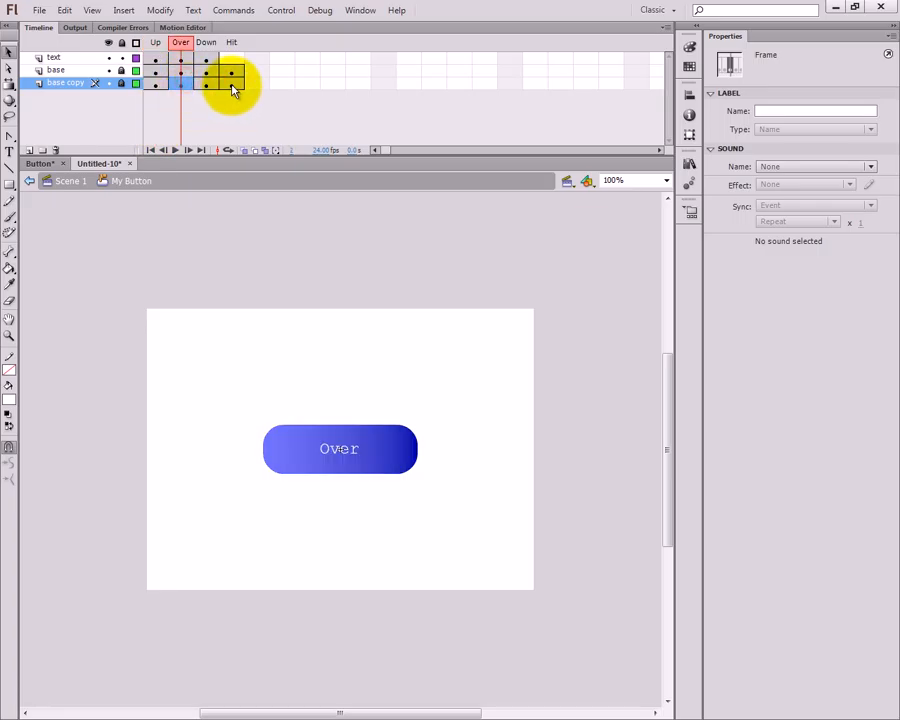
click(232, 84)
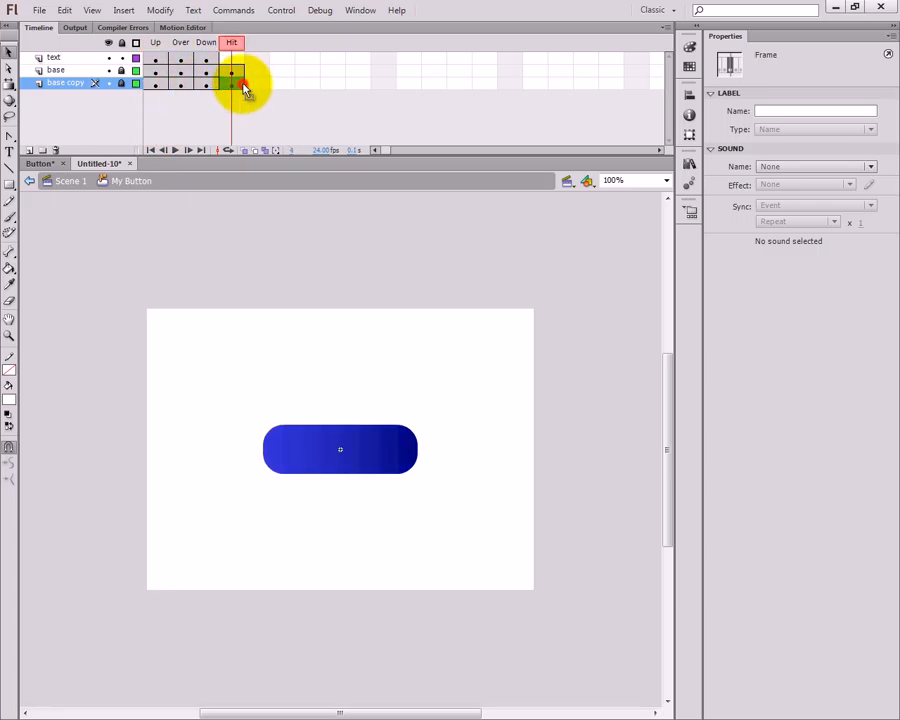
click(184, 84)
click(228, 84)
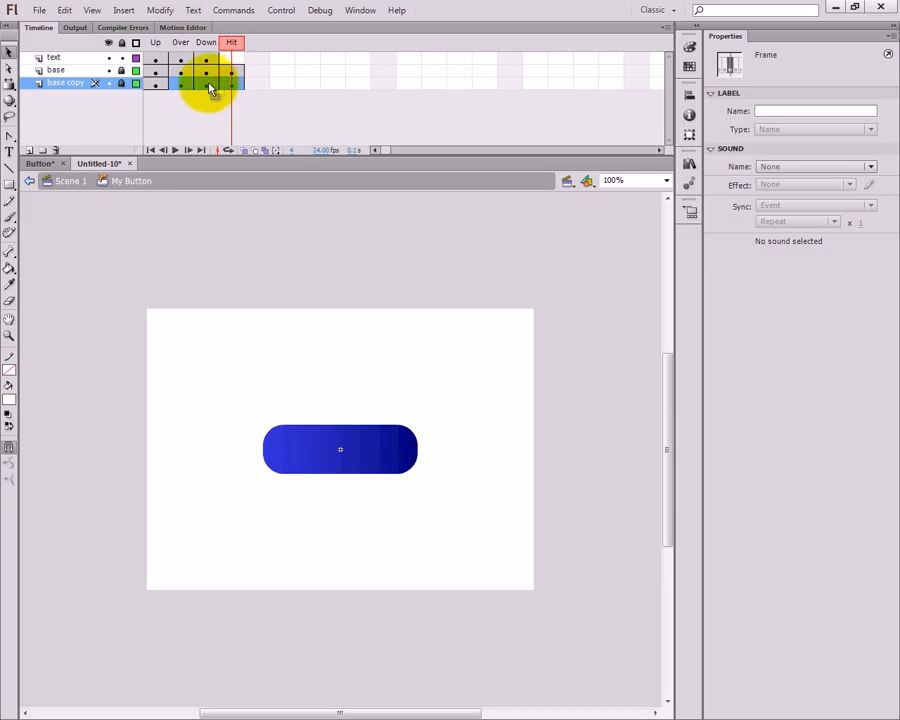
right_click(209, 86)
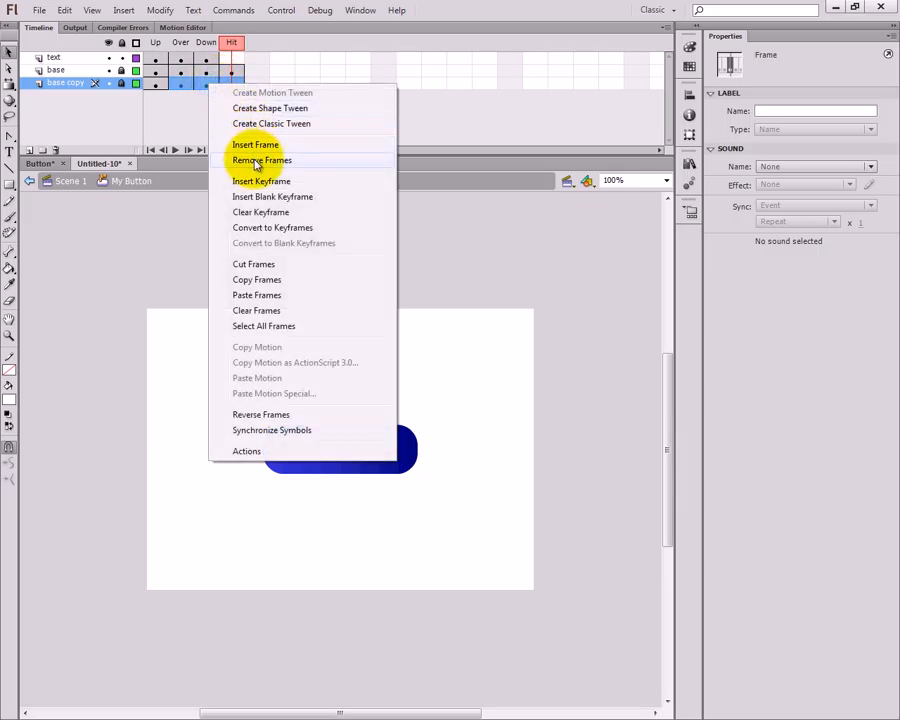
click(257, 214)
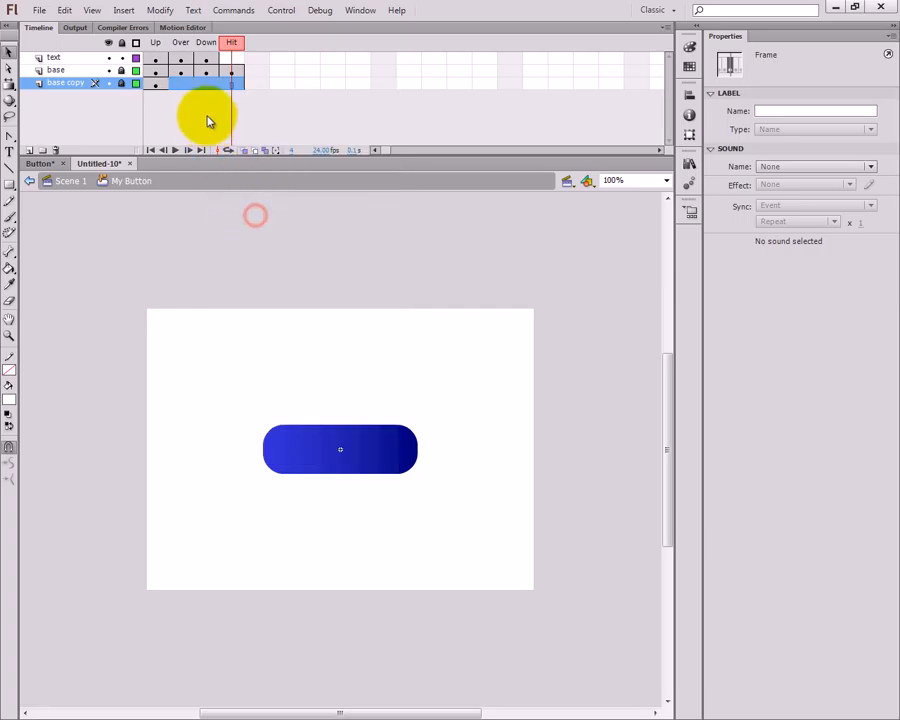
Step: Return to the Up state, unlock the base copy layer and rename it outline
click(233, 43)
click(156, 44)
click(121, 89)
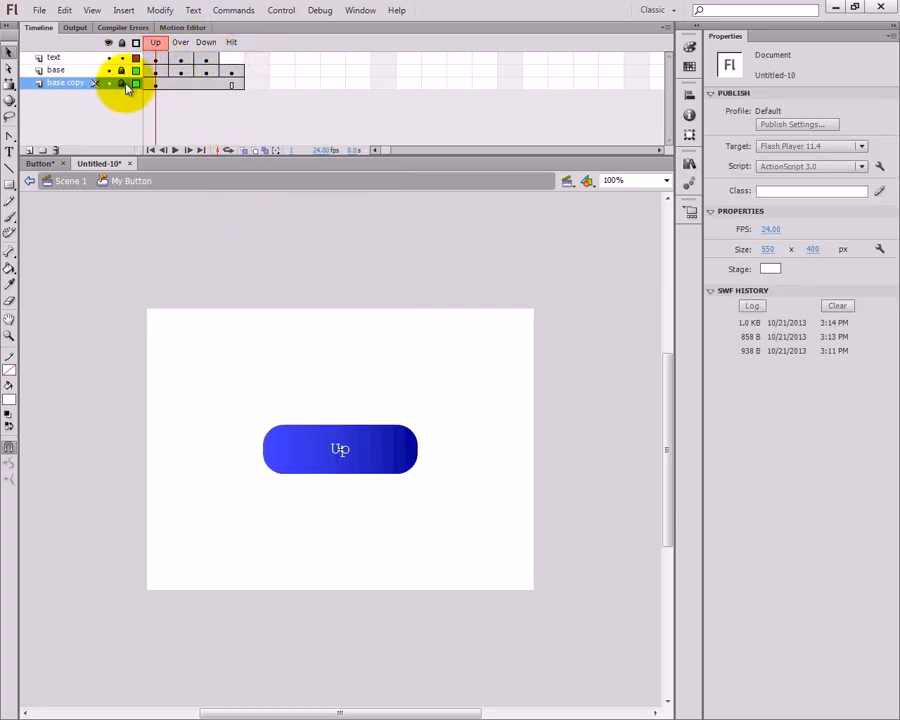
double_click(56, 83)
text(outl)
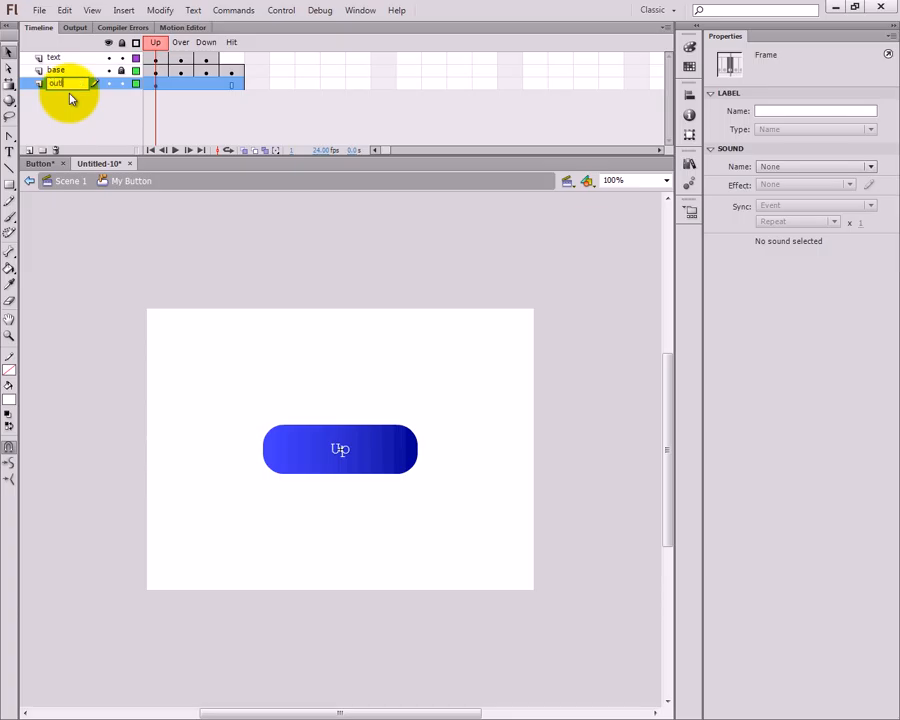
text(ine)
click(70, 98)
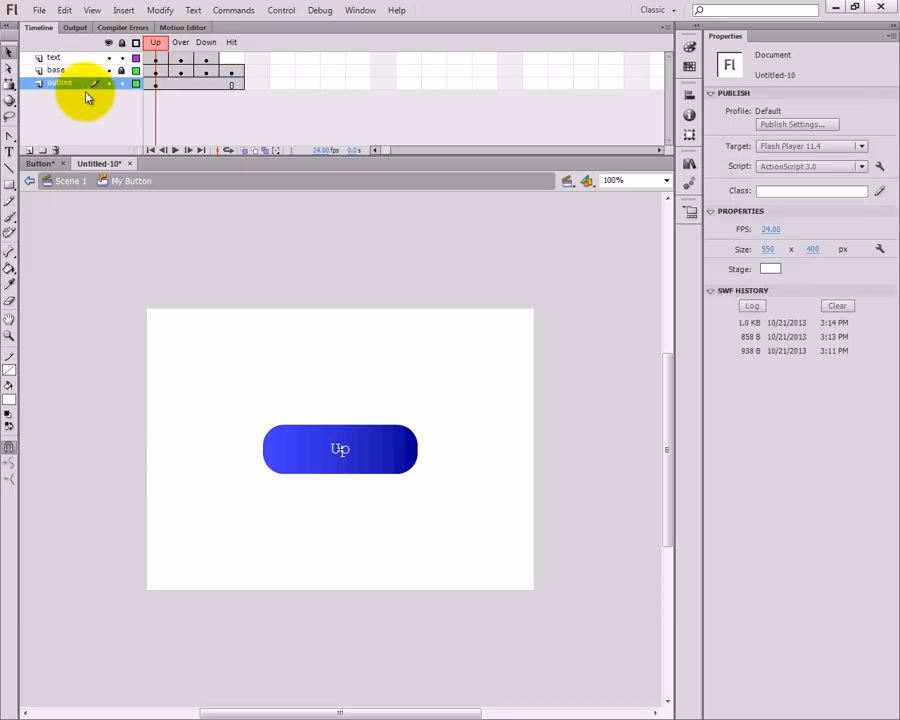
click(9, 84)
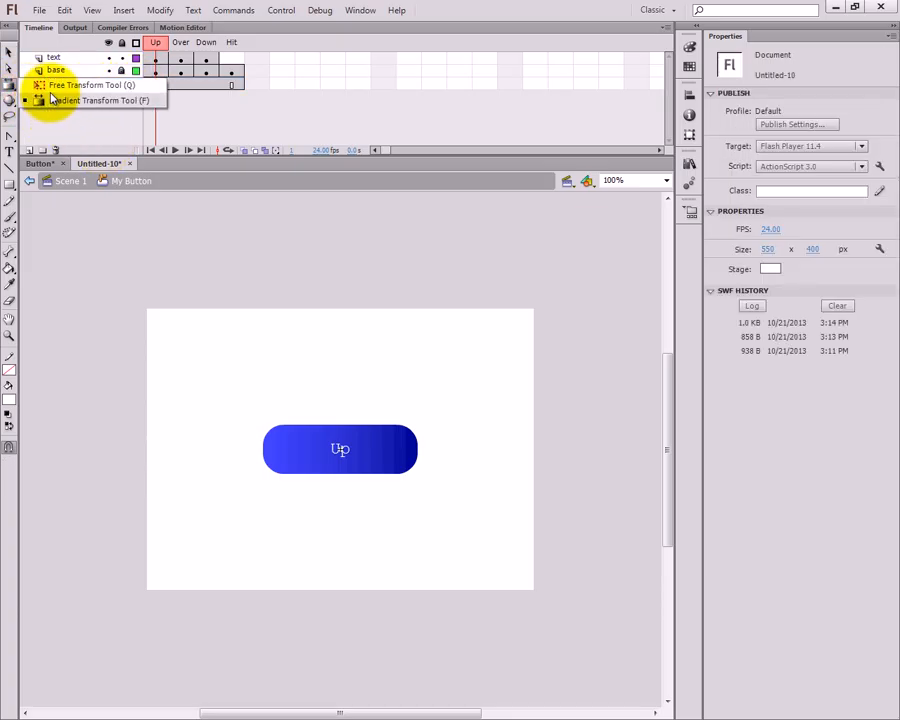
click(44, 100)
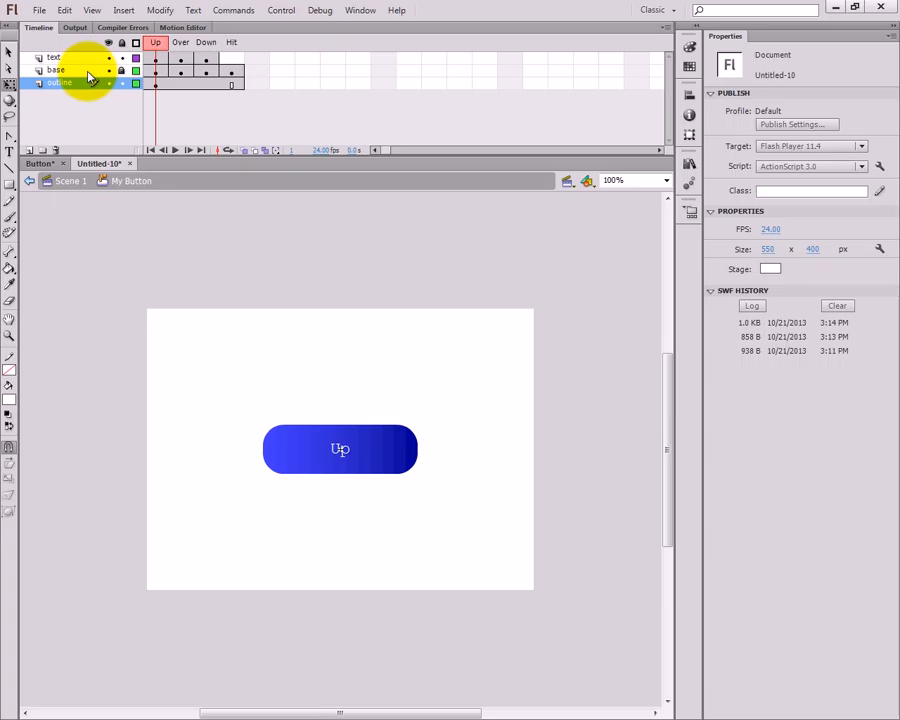
click(291, 451)
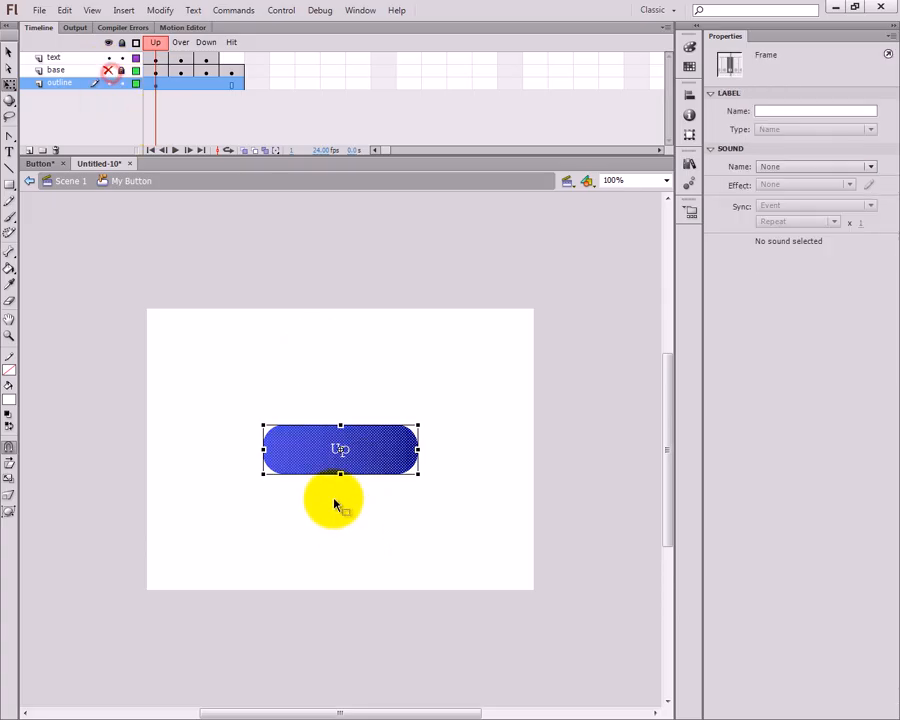
click(109, 70)
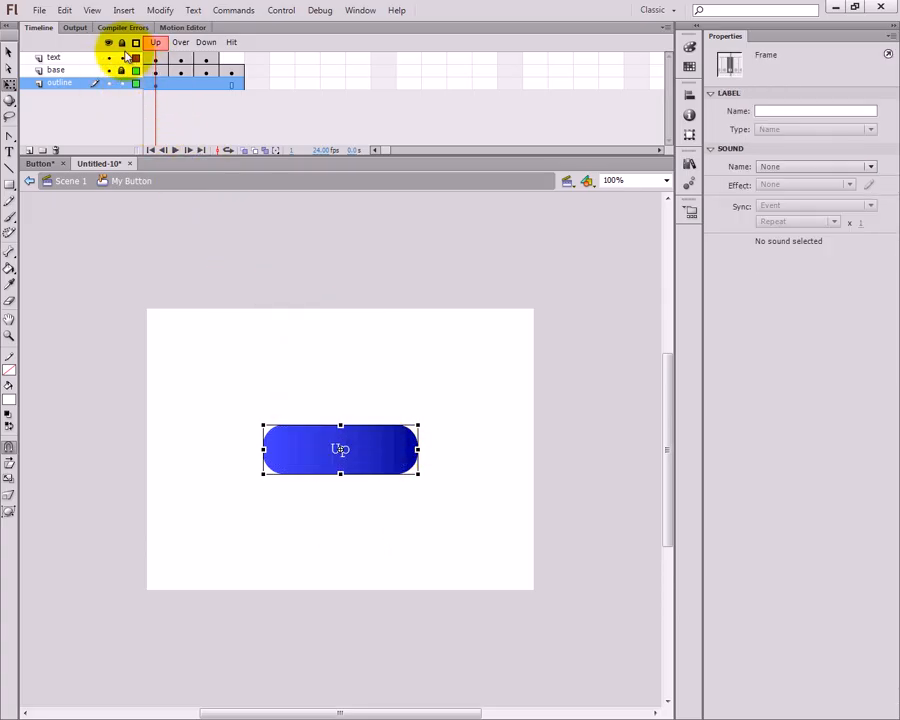
click(9, 51)
click(200, 323)
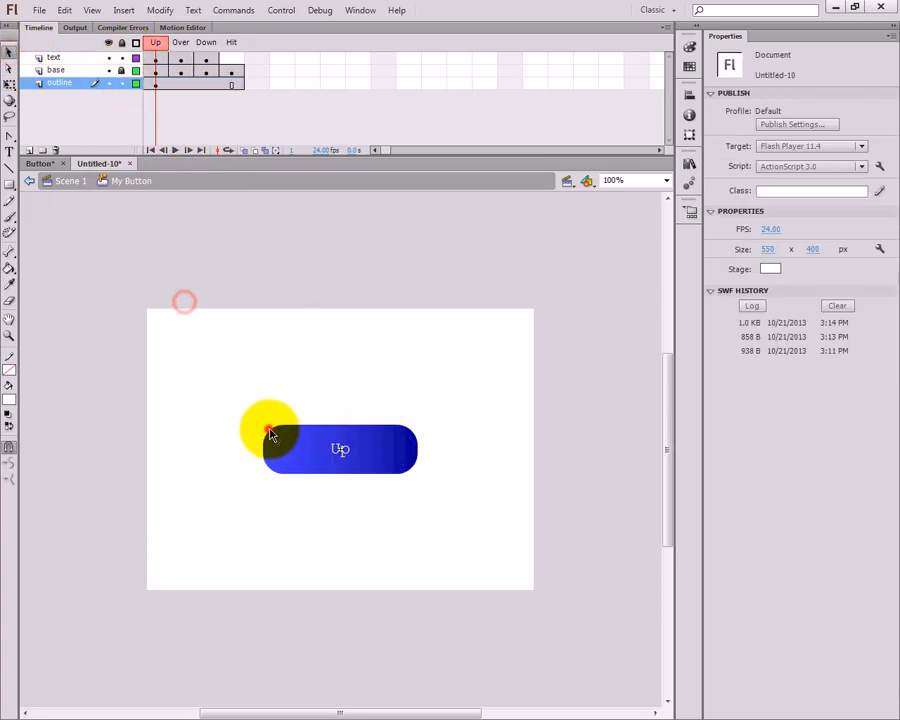
Step: Fill the outline layer's shape with solid black 000000 and toggle the base layer's visibility to check it
click(286, 440)
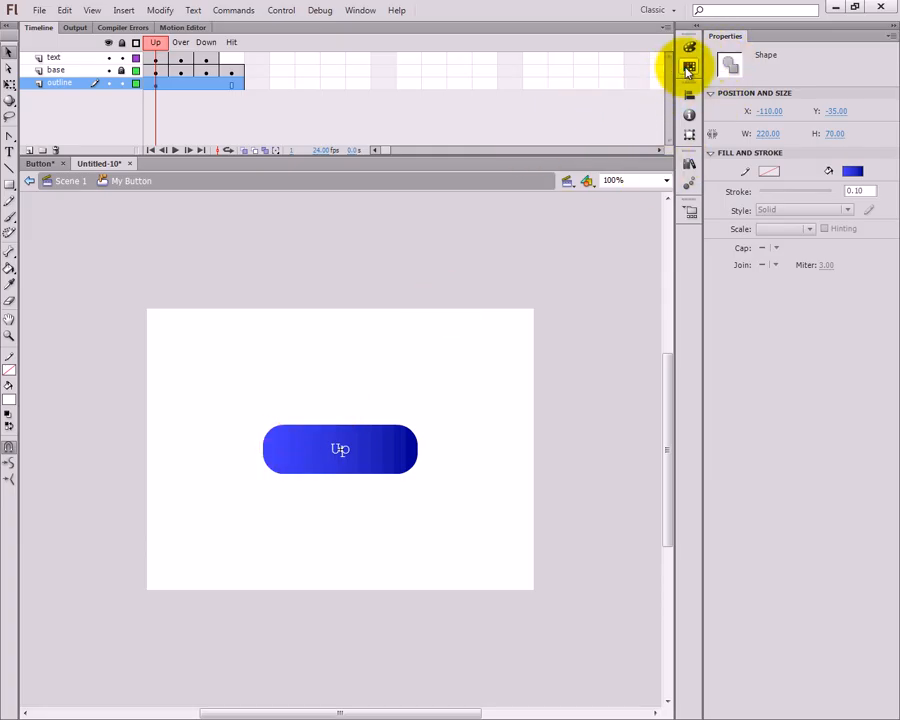
click(688, 48)
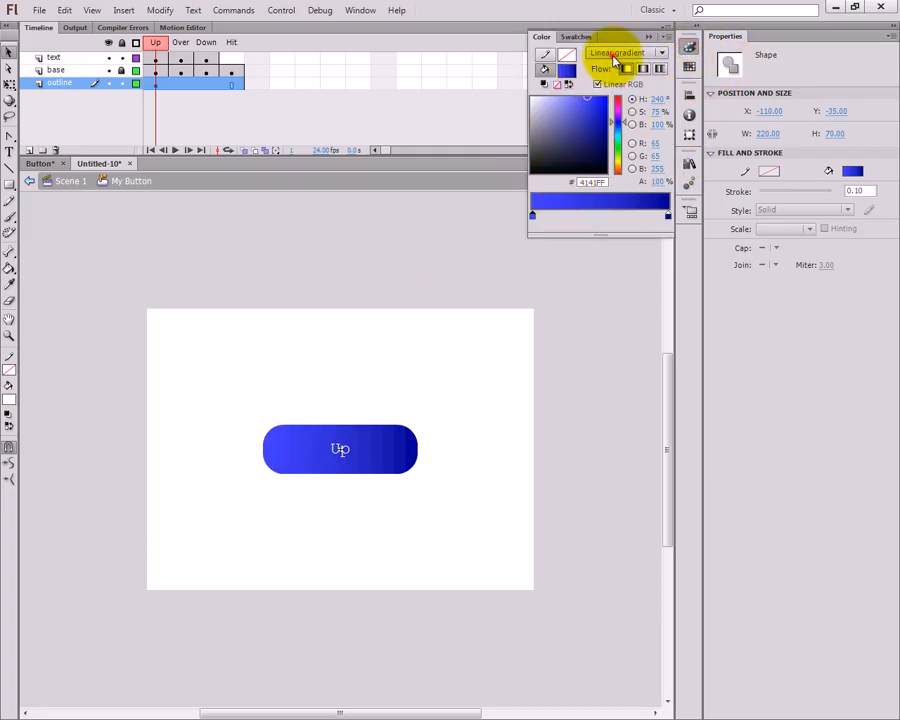
click(615, 55)
click(620, 83)
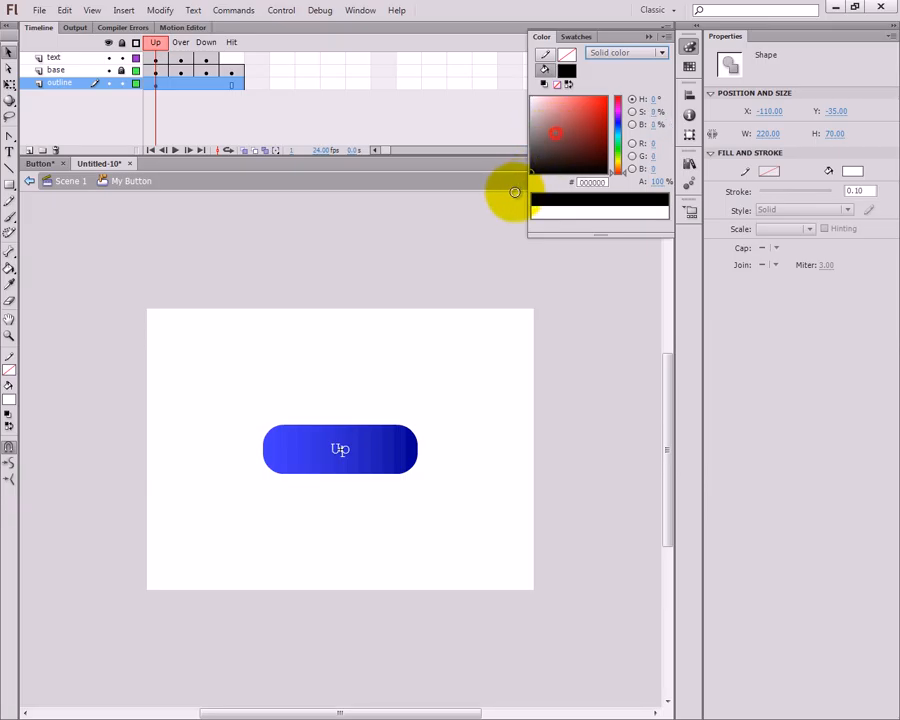
click(324, 290)
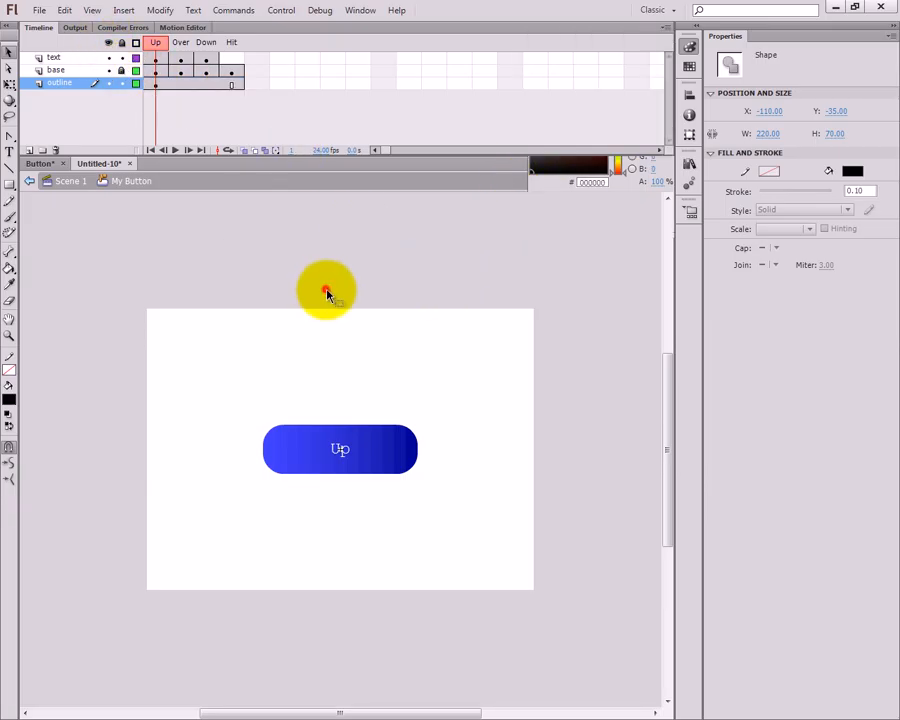
click(109, 70)
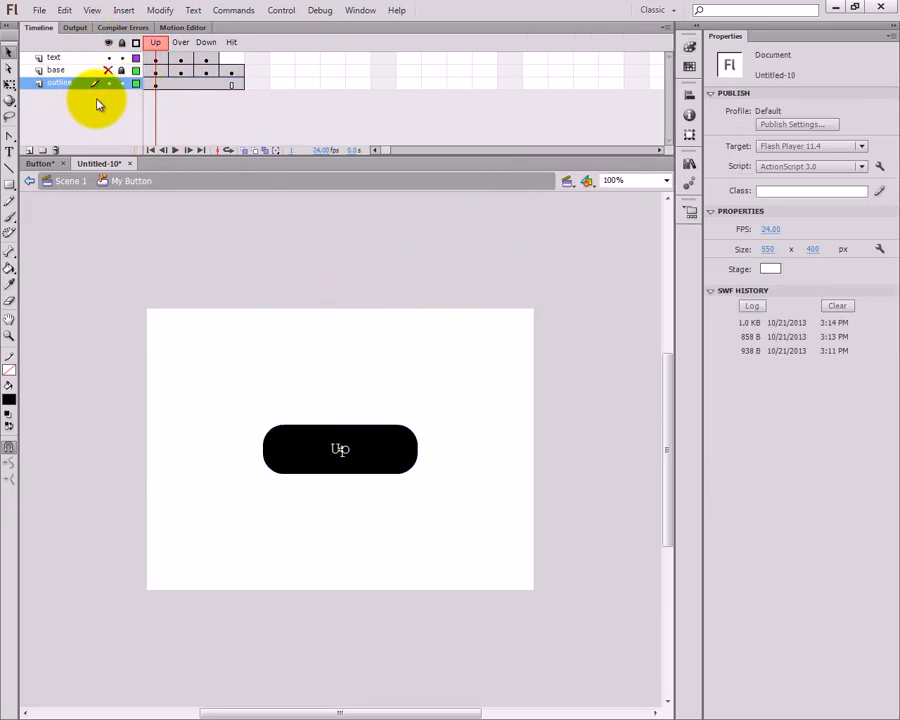
click(109, 70)
click(109, 70)
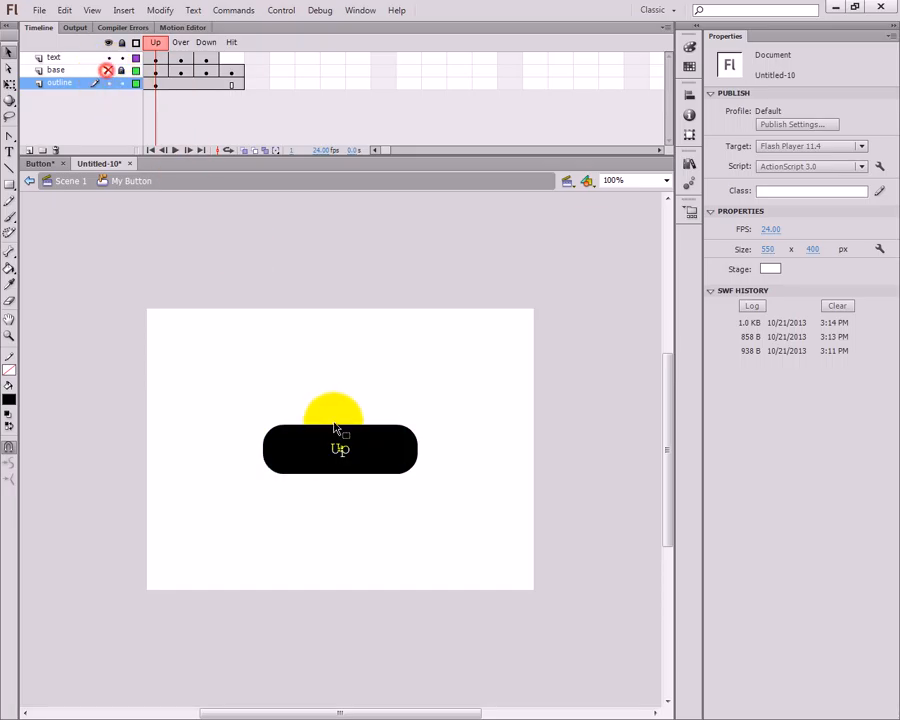
Step: Enlarge the black outline shape with Free Transform to 240 by 80, extending evenly around the blue base
click(294, 446)
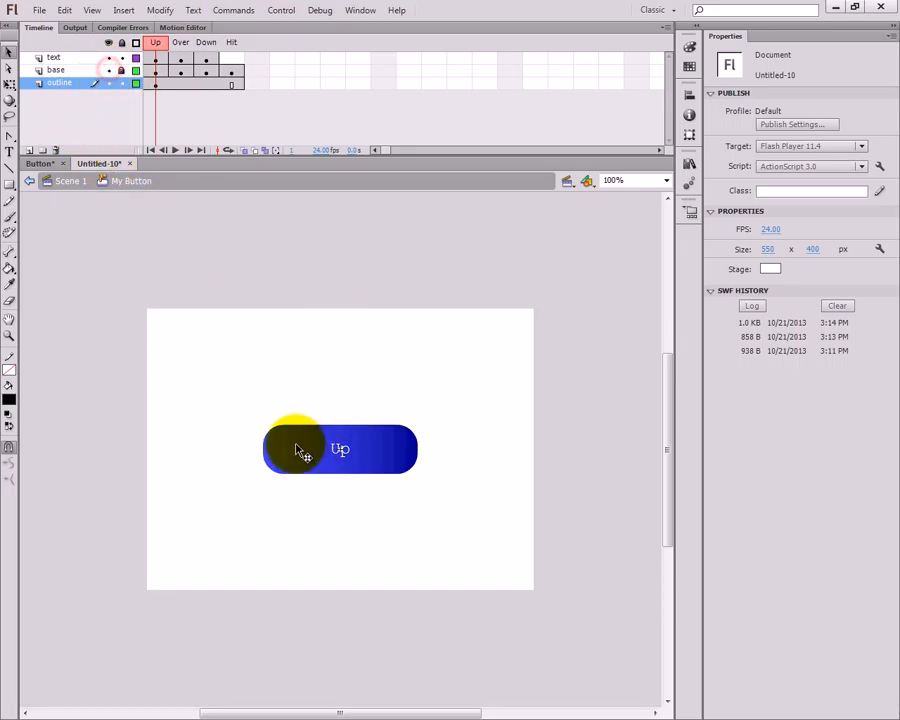
click(108, 70)
click(307, 445)
click(9, 83)
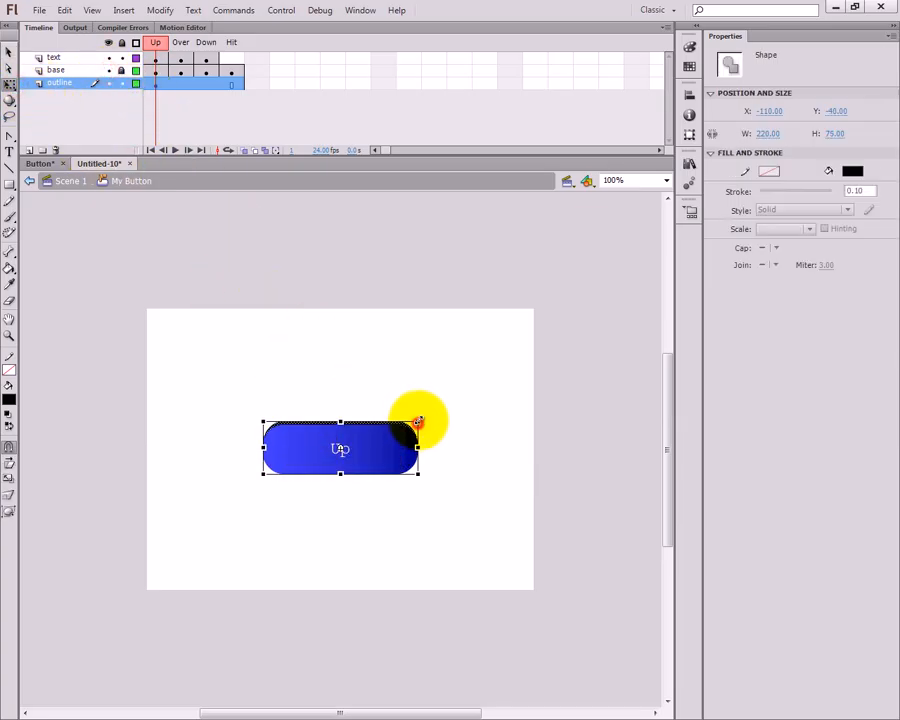
mouse_move(418, 421)
mouse_down()
mouse_move(425, 414)
mouse_move(374, 400)
mouse_move(388, 444)
mouse_move(466, 364)
mouse_move(398, 382)
mouse_move(368, 468)
mouse_move(492, 342)
mouse_move(445, 414)
mouse_move(418, 418)
mouse_up()
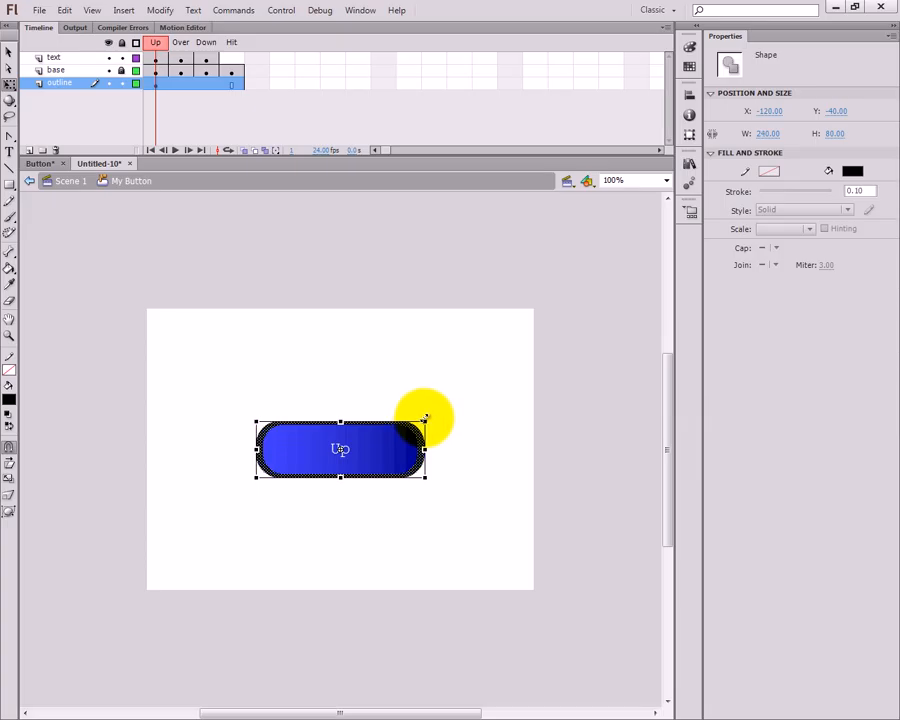
click(428, 394)
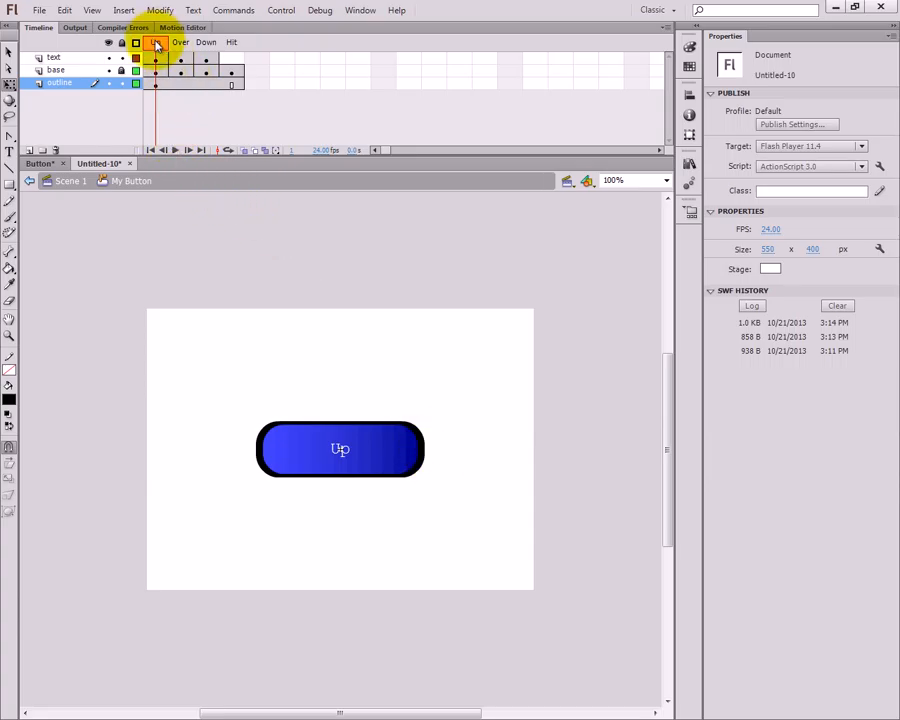
Step: Lock the outline layer and review the button states along the timeline
mouse_move(155, 44)
mouse_down()
mouse_move(233, 46)
mouse_move(155, 44)
mouse_up()
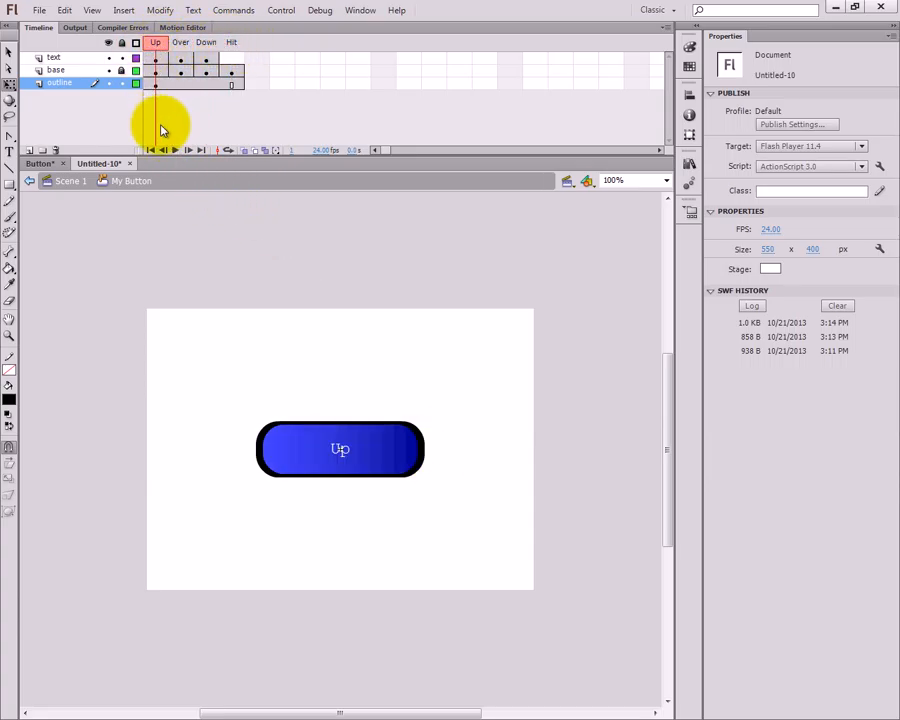
click(121, 85)
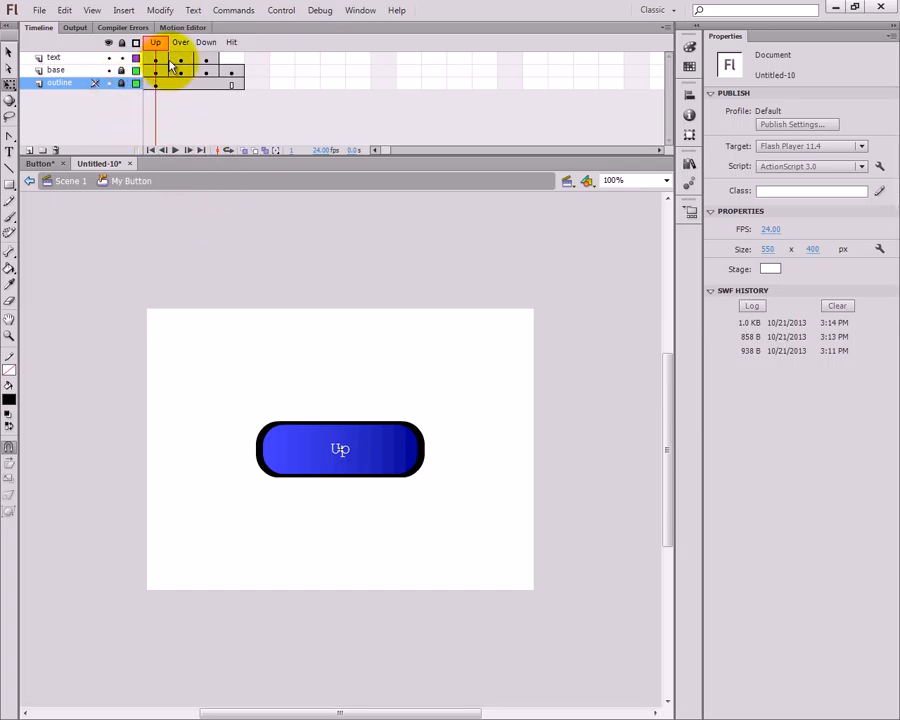
click(289, 447)
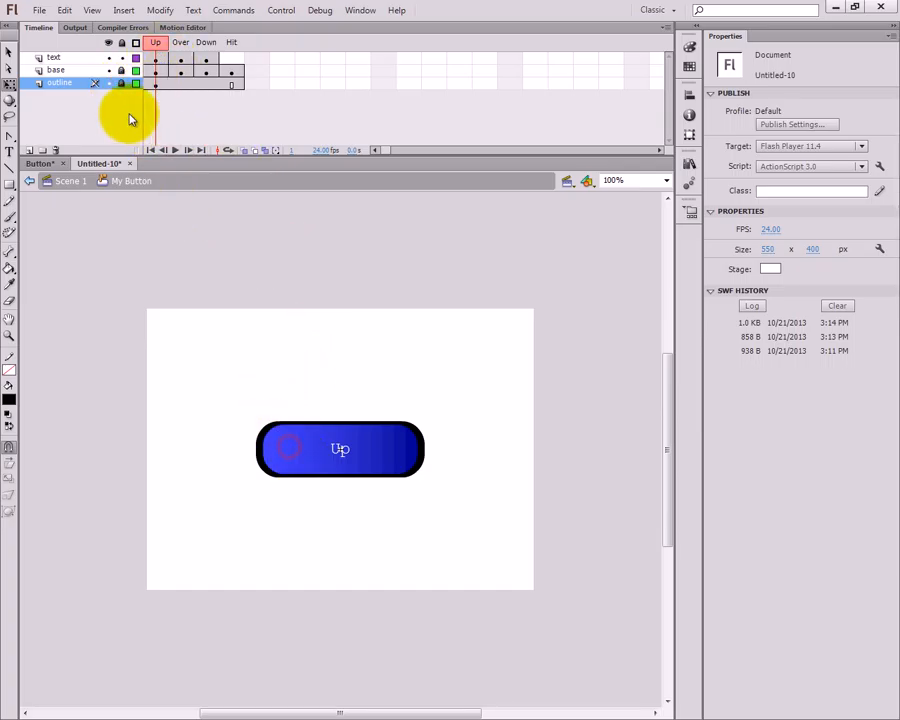
drag(180, 55, 124, 43)
click(227, 45)
Step: Add a new layer between the text and base layers and name it gloss
click(60, 59)
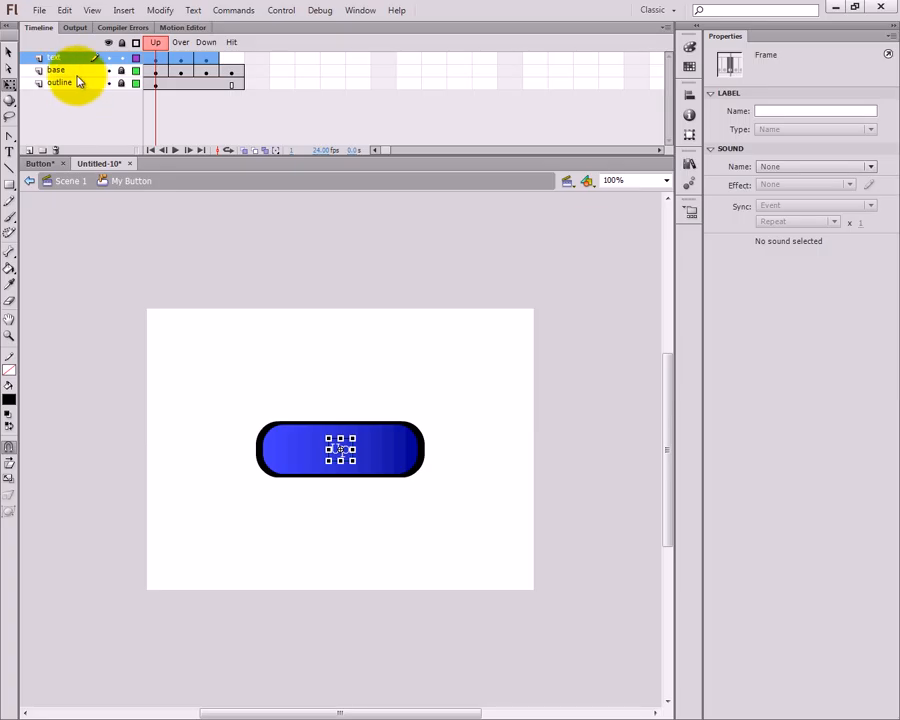
click(68, 71)
click(31, 150)
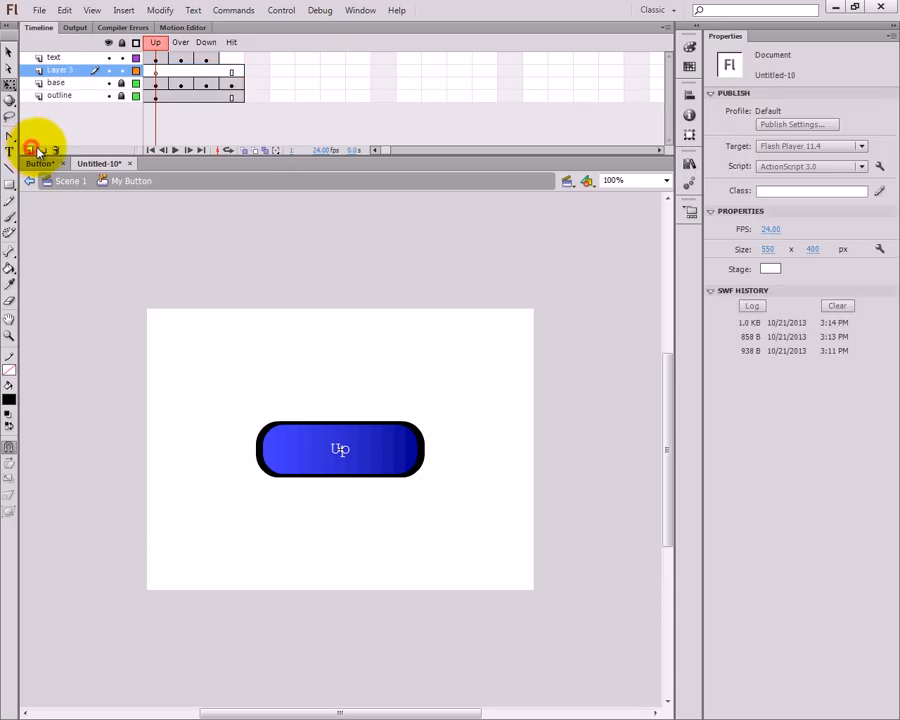
double_click(60, 70)
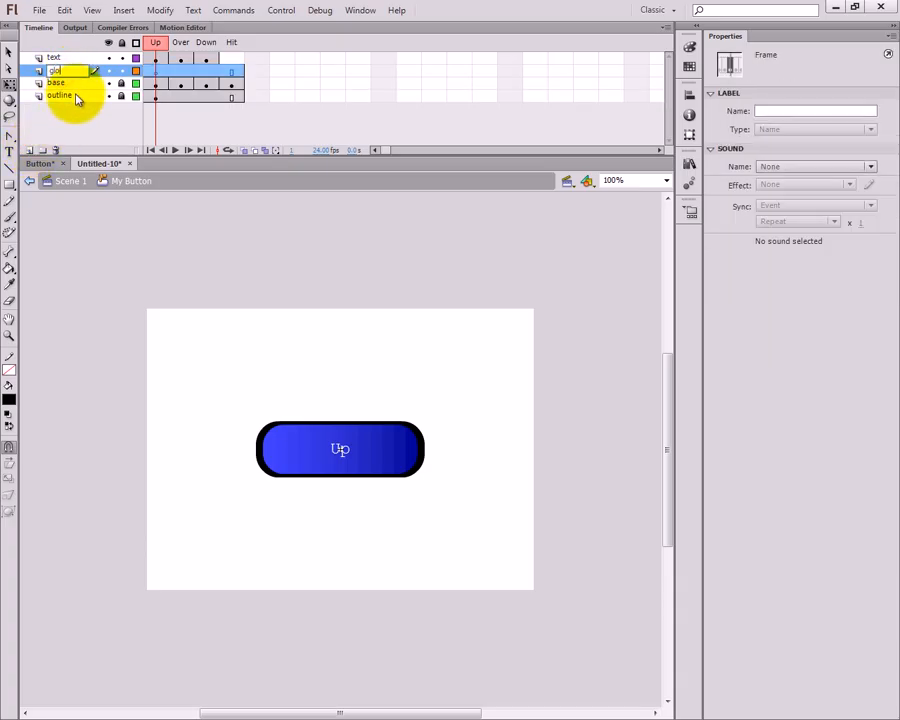
key(Return)
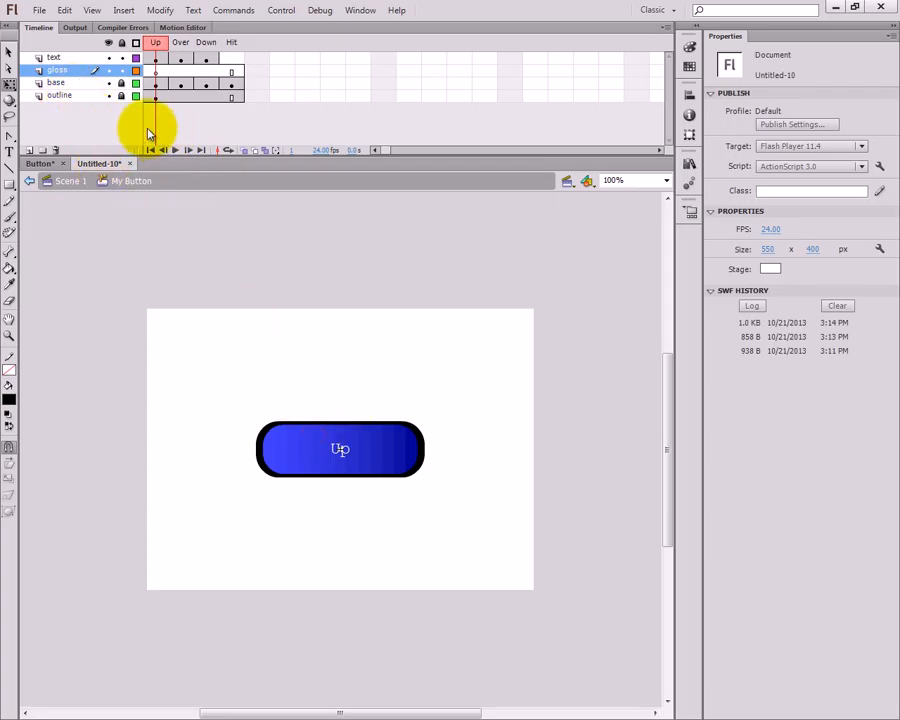
Step: Unlock the base layer, copy its Up-state shape, relock the layer and select the gloss layer's Up frame
click(155, 70)
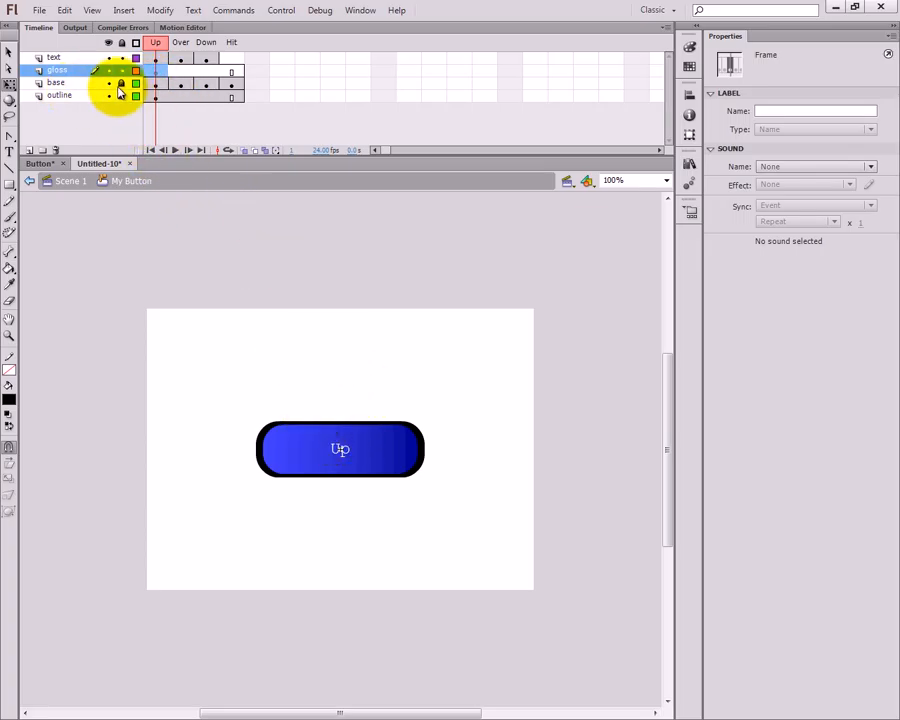
click(275, 363)
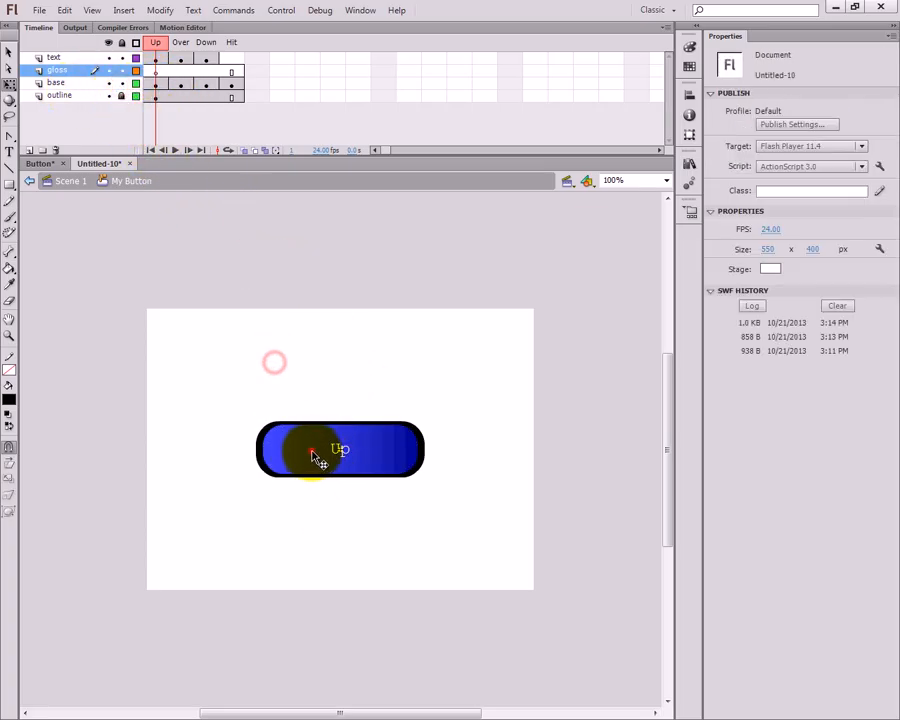
click(313, 457)
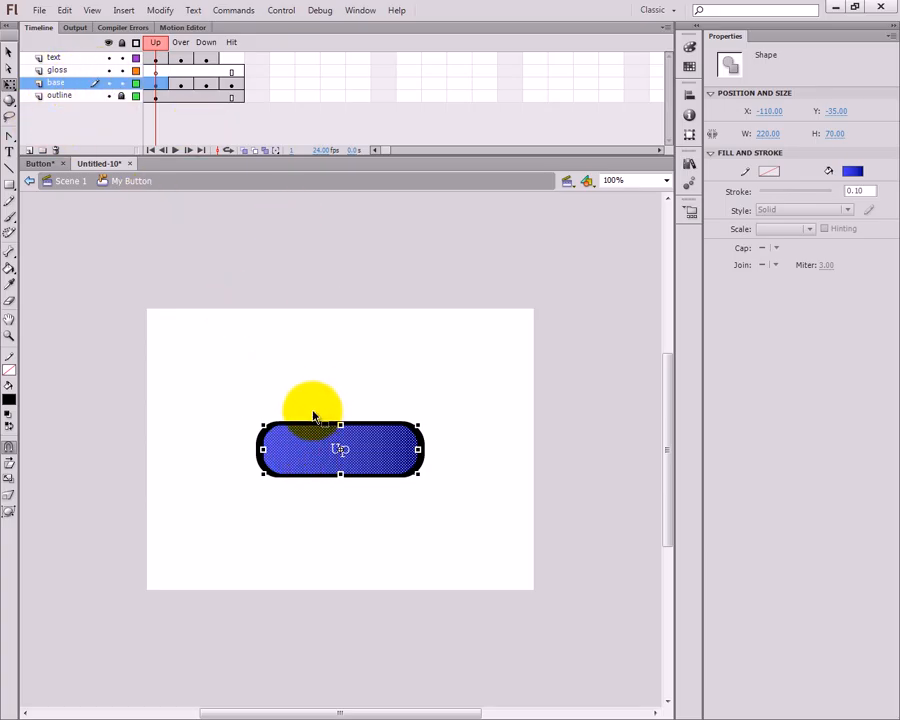
right_click(306, 453)
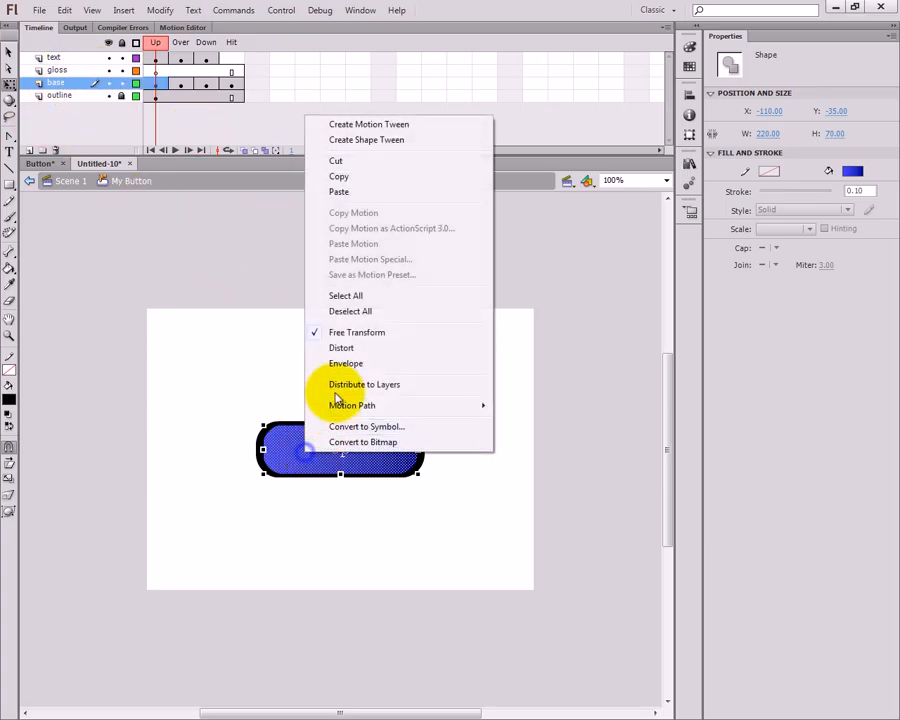
click(336, 178)
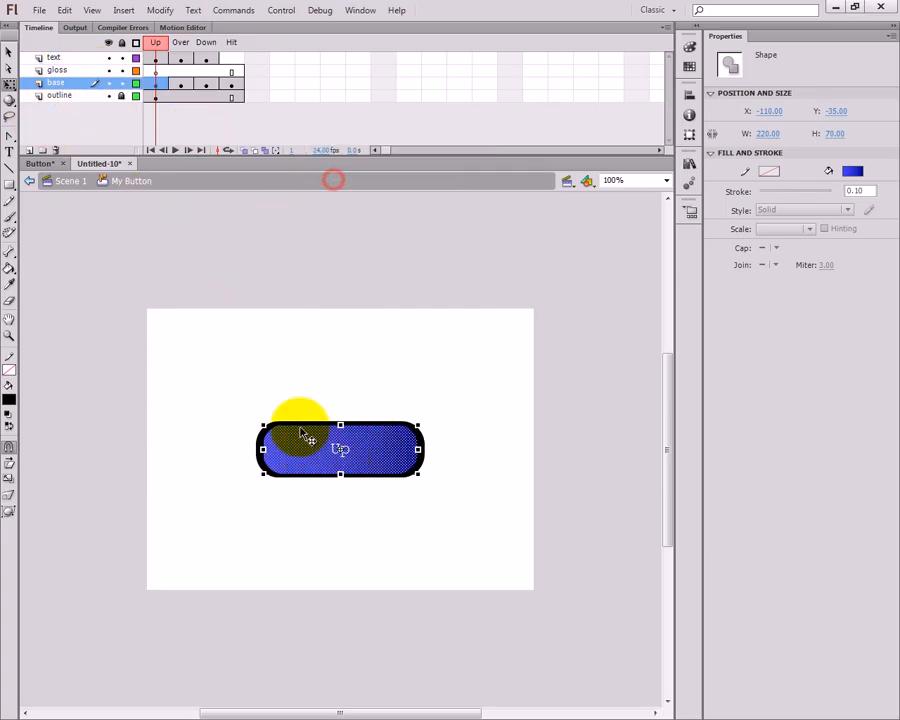
click(122, 83)
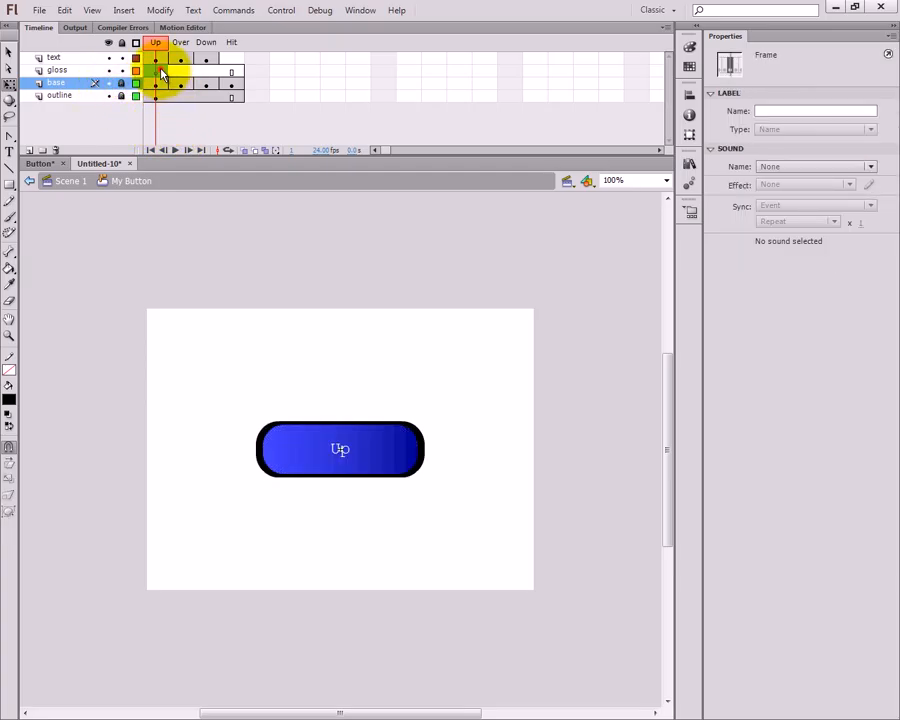
click(161, 70)
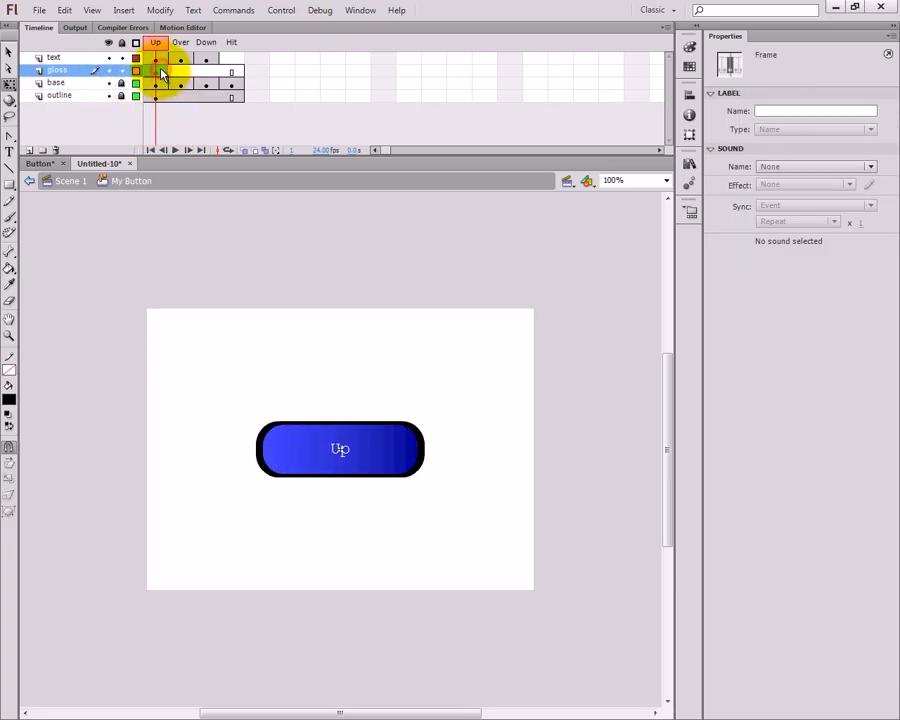
right_click(334, 384)
click(396, 433)
key(ctrl+z)
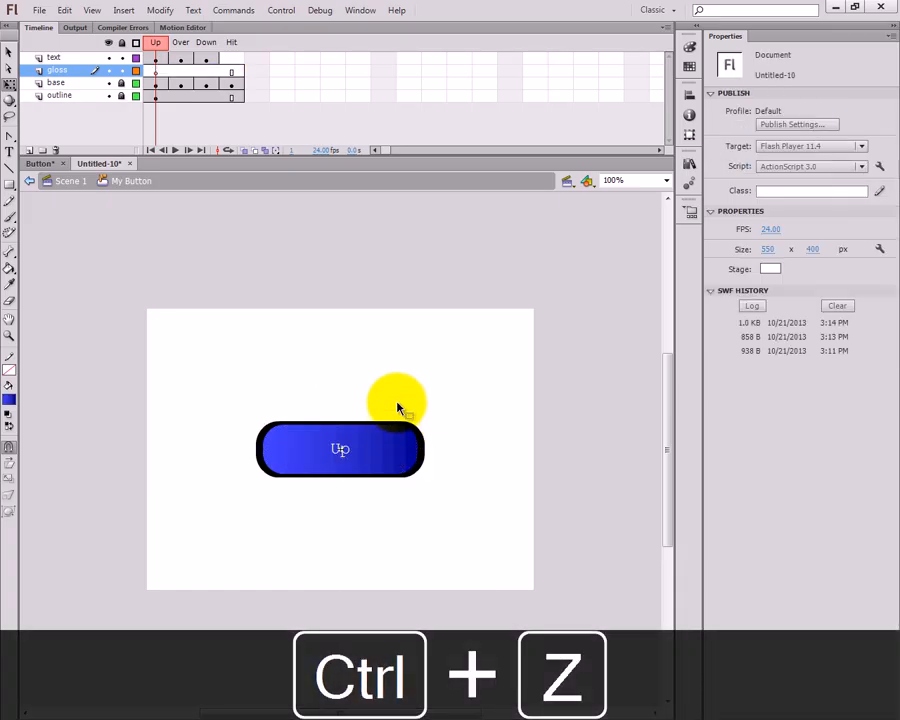
Step: Paste the copied base shape in place on the gloss layer and set both ends of its linear gradient to white
key(ctrl+shift+v)
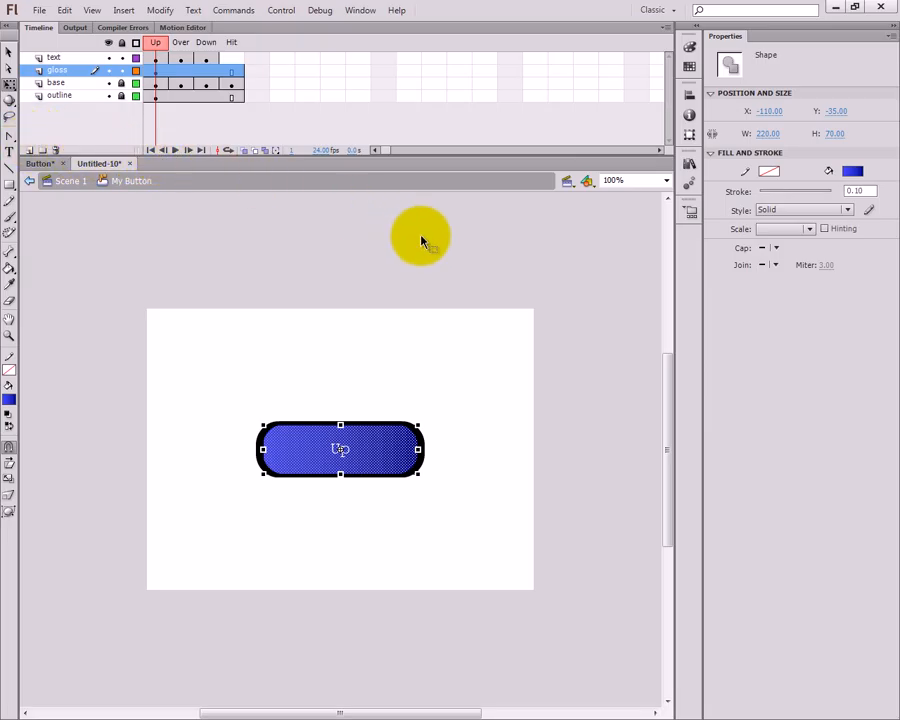
click(690, 47)
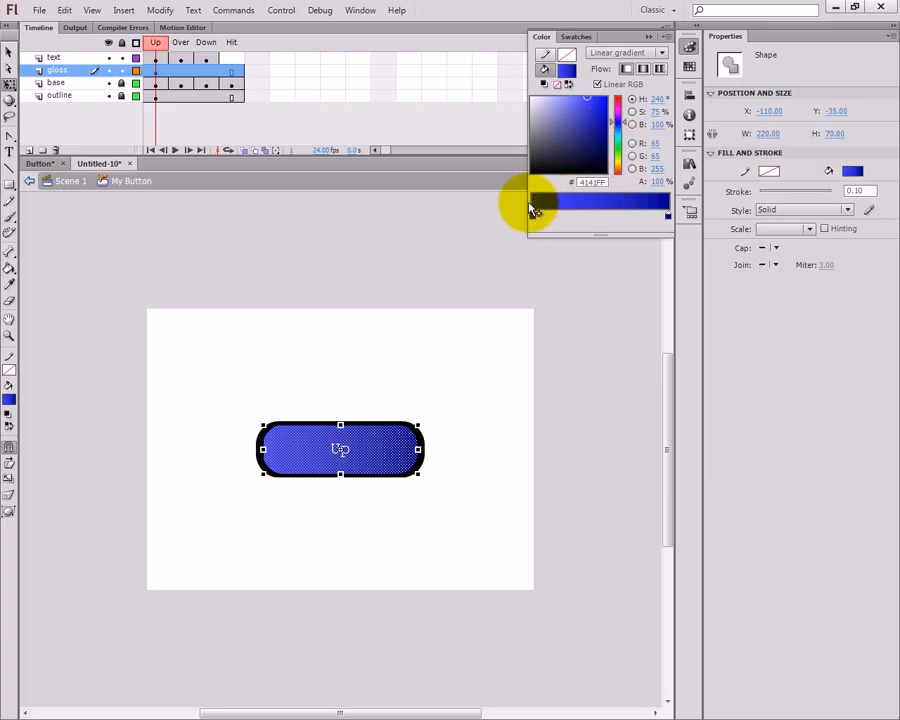
double_click(533, 216)
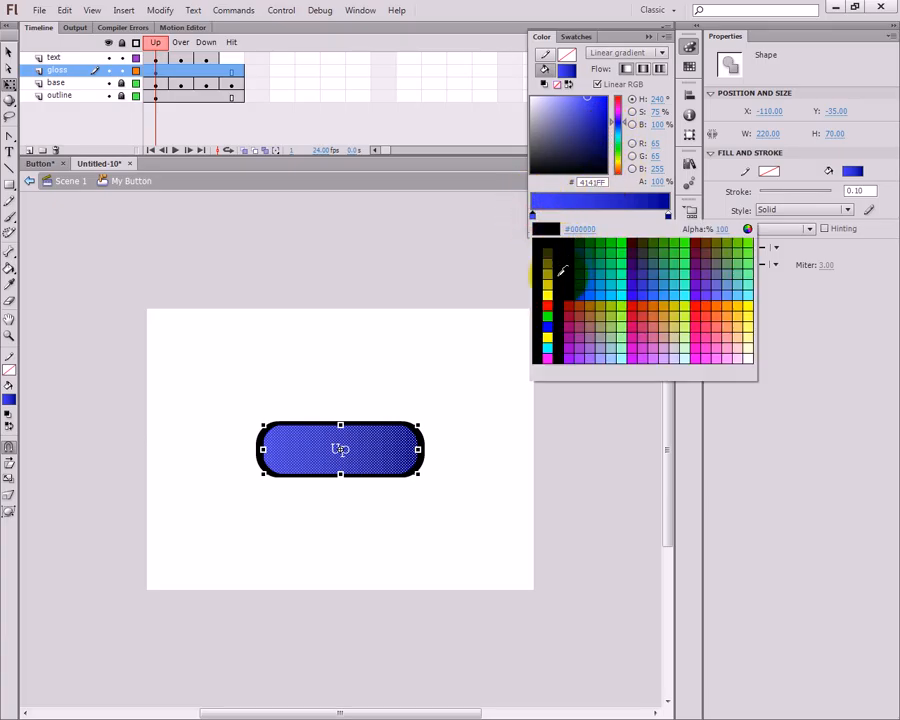
click(556, 288)
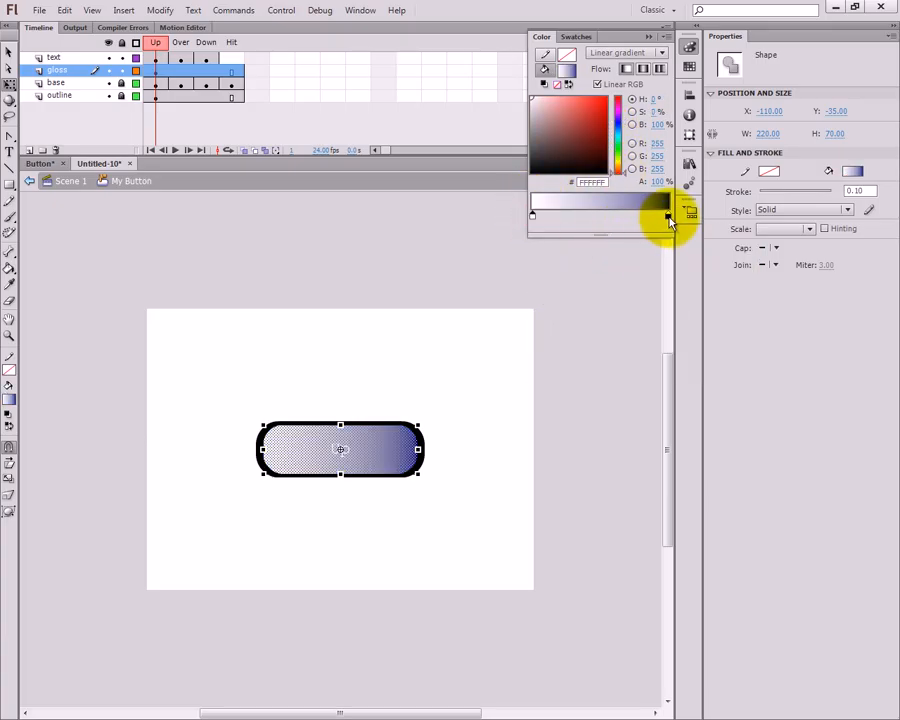
double_click(668, 216)
click(684, 296)
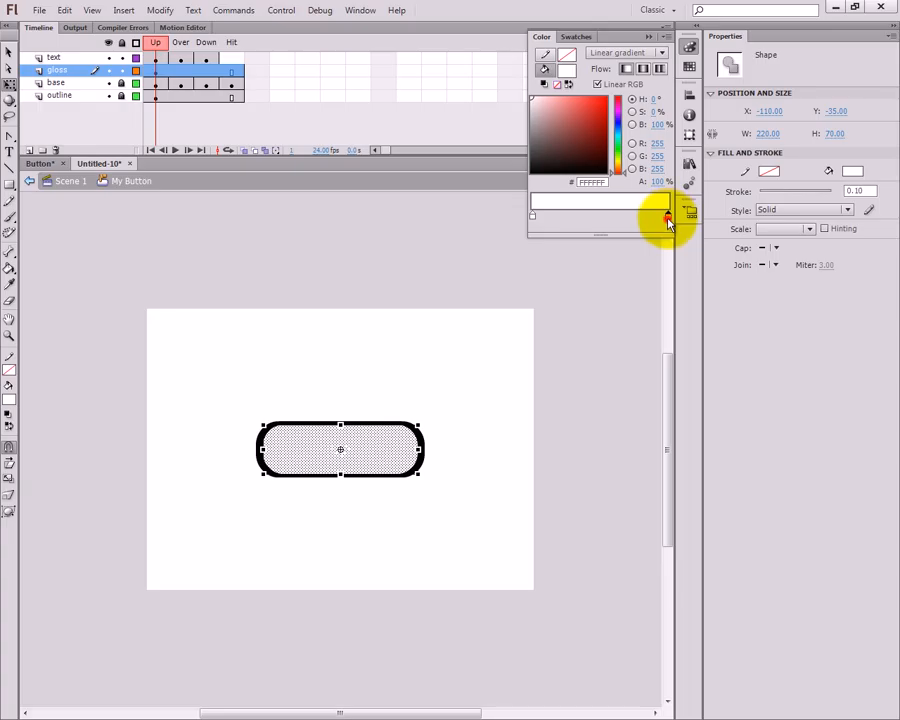
Step: Set the alpha of the gloss gradient's end colour to 0% and deselect the shape
double_click(668, 218)
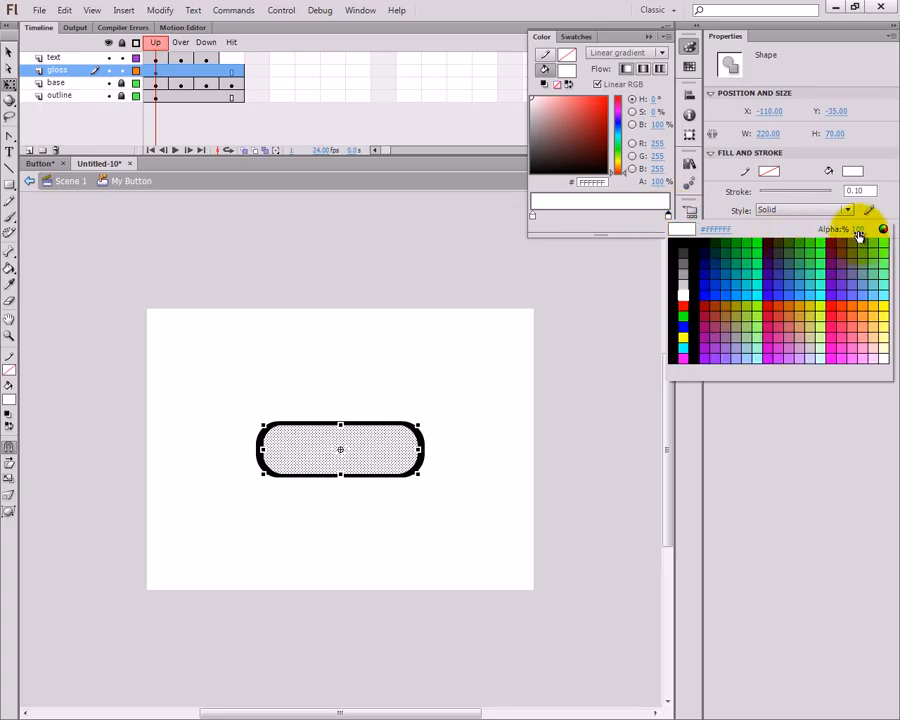
drag(858, 230, 762, 233)
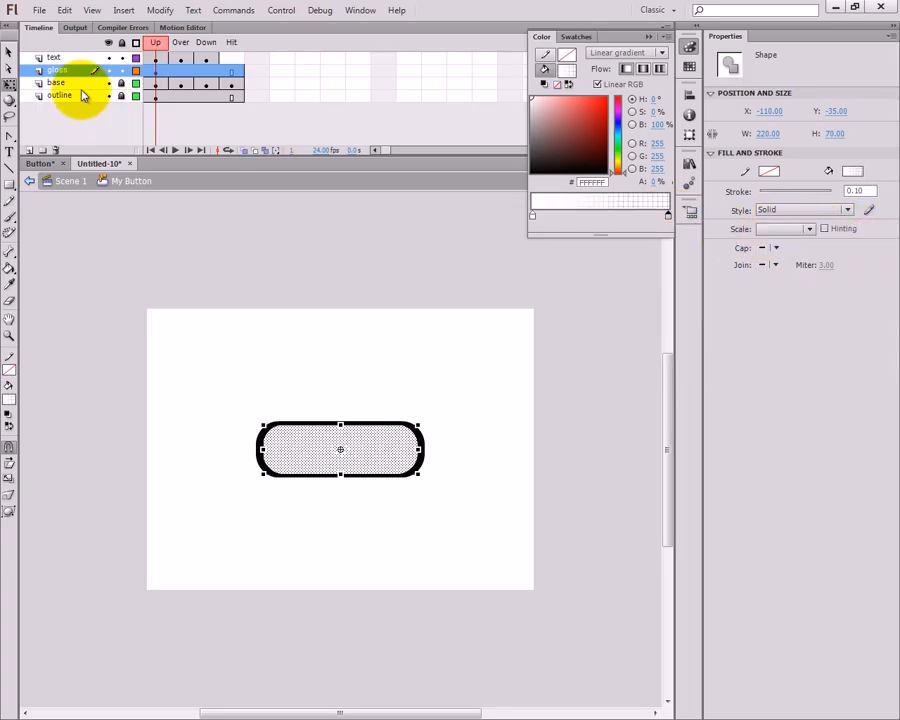
click(9, 52)
click(255, 308)
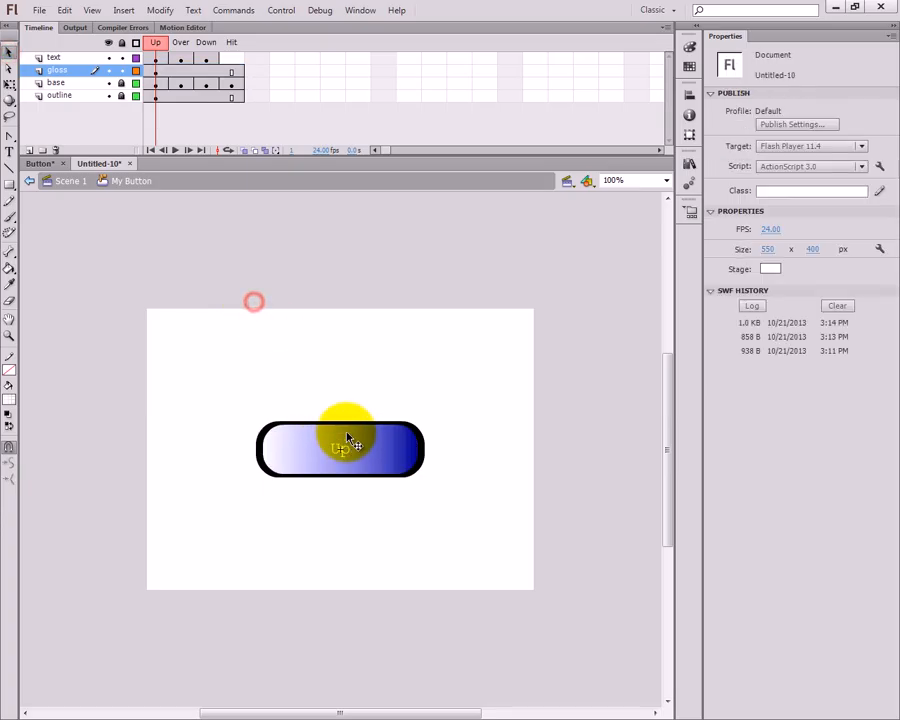
click(288, 462)
click(378, 386)
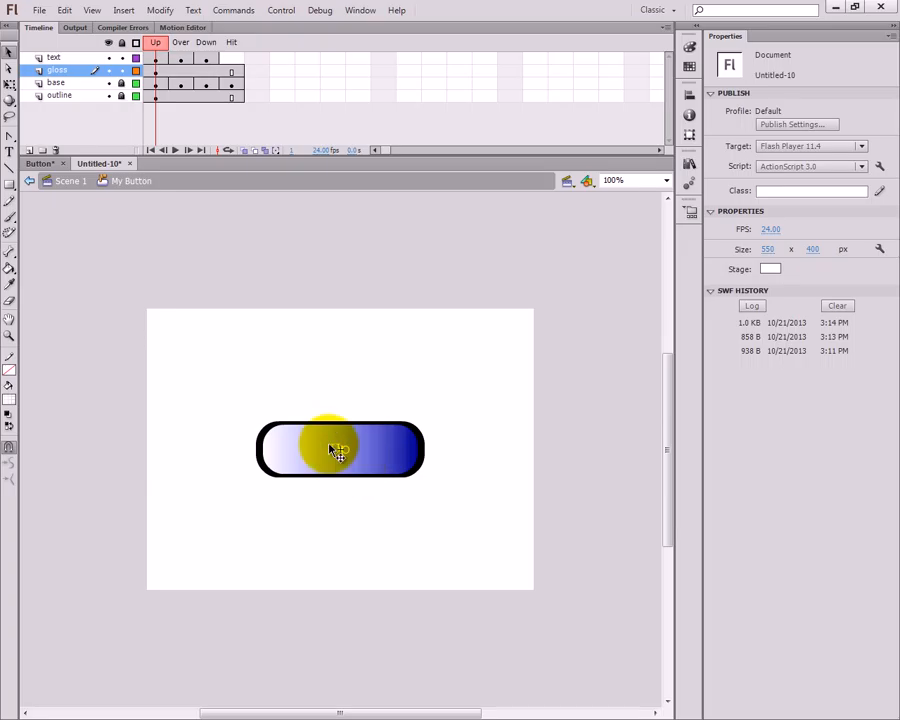
Step: Rotate the gloss gradient 90 degrees with Gradient Transform so white fades downward, and compare the button with the gloss layer hidden and shown
click(9, 85)
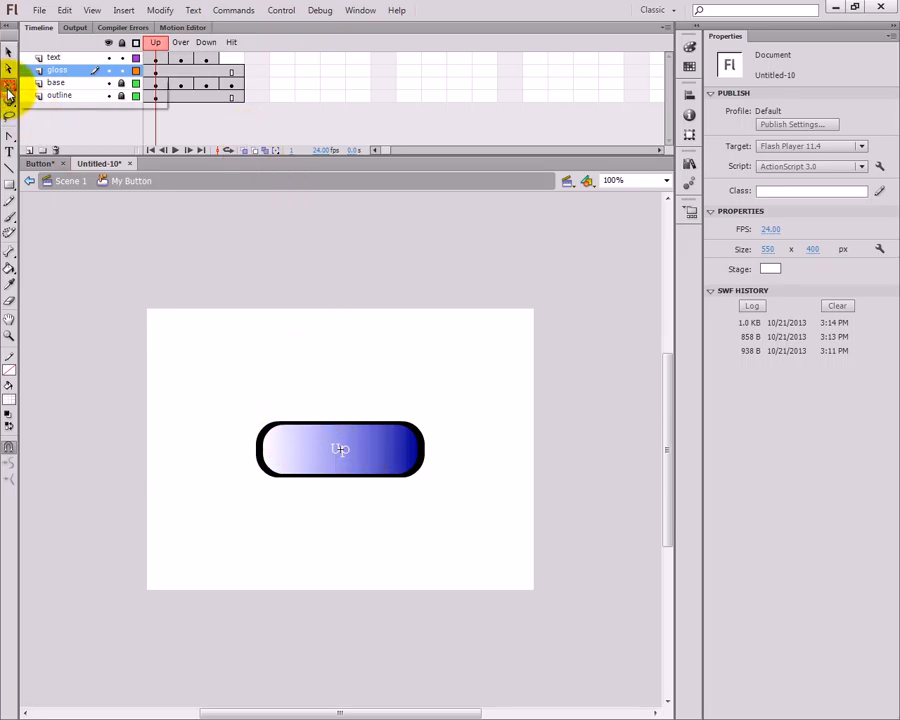
drag(9, 90, 58, 97)
click(318, 456)
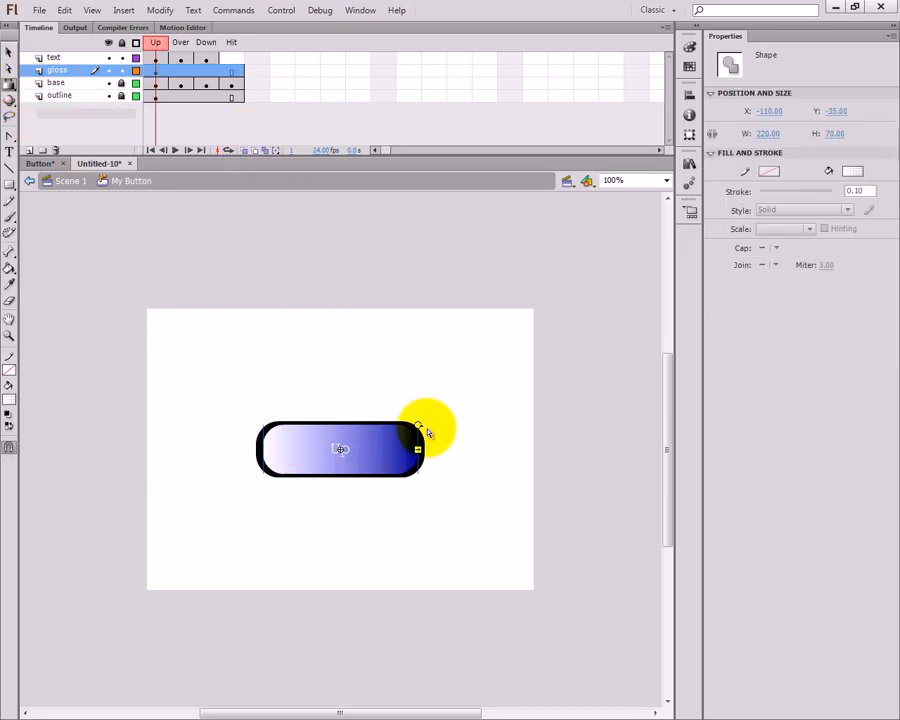
drag(417, 424, 340, 474)
click(418, 551)
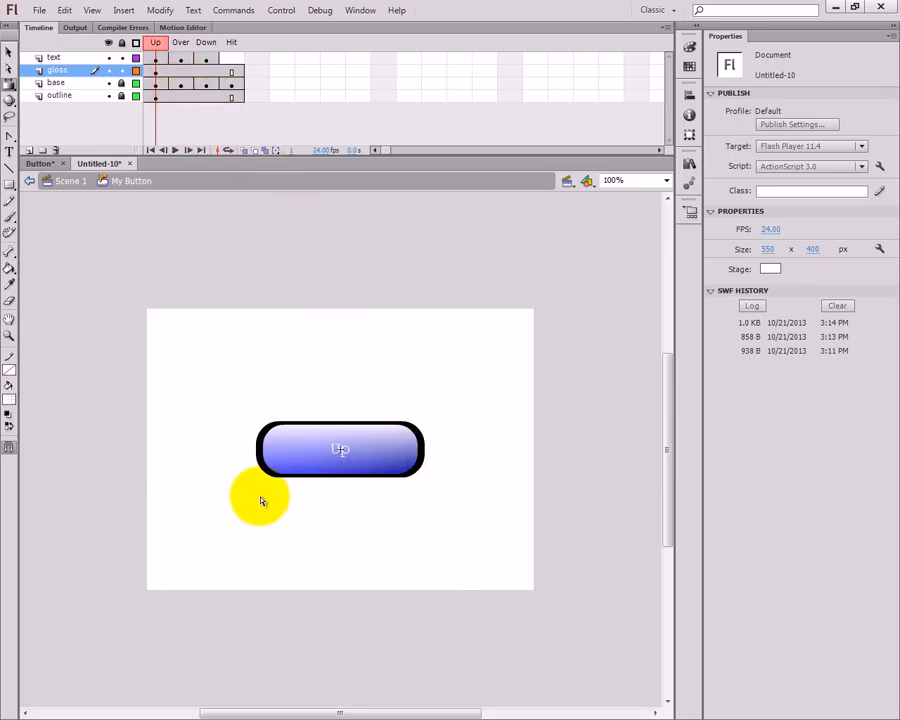
click(109, 70)
click(109, 70)
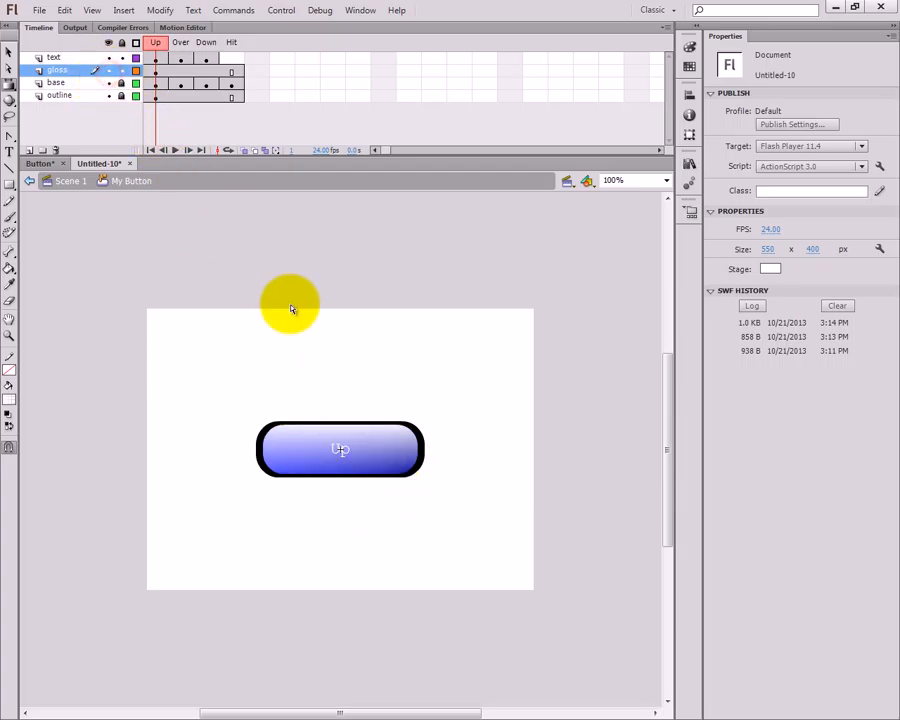
Step: Delete the lower anchor points of the gloss shape with the Subselection tool, leaving a flat-bottomed highlight over the button's upper part
click(9, 68)
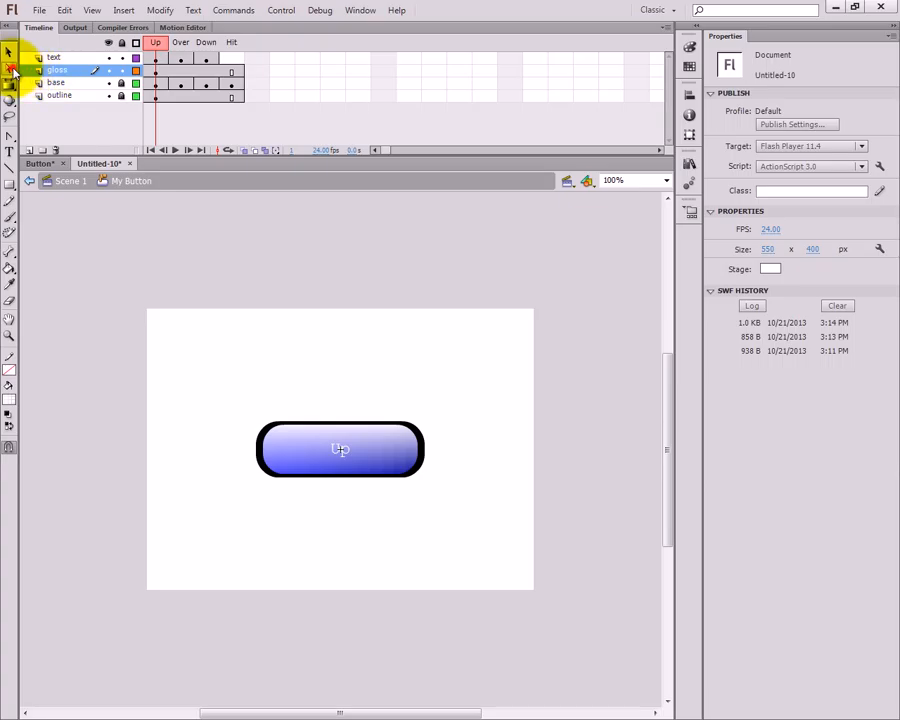
click(156, 70)
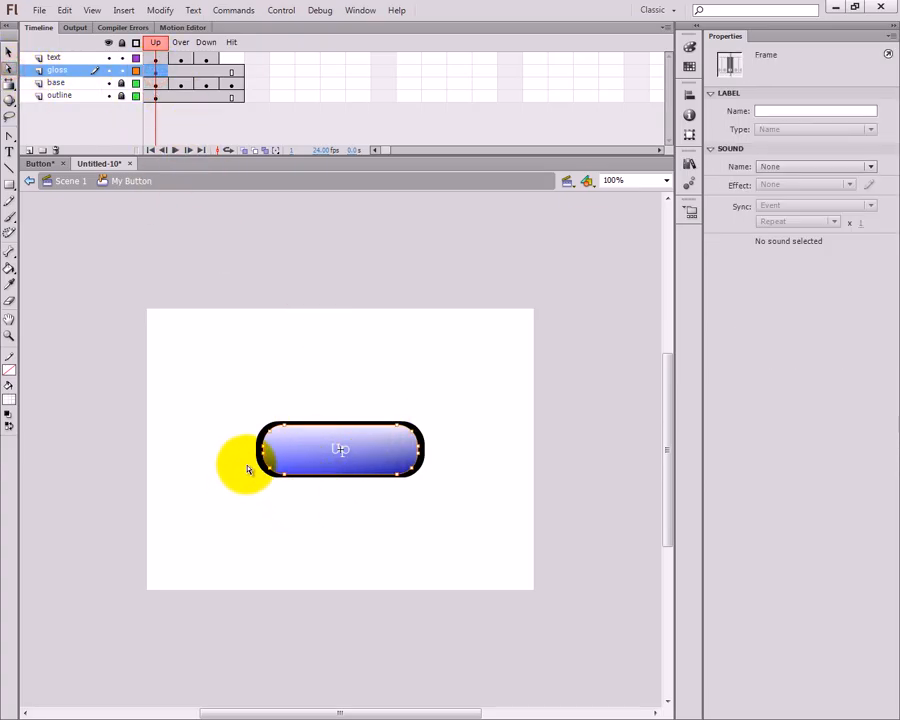
drag(243, 456, 440, 492)
click(438, 516)
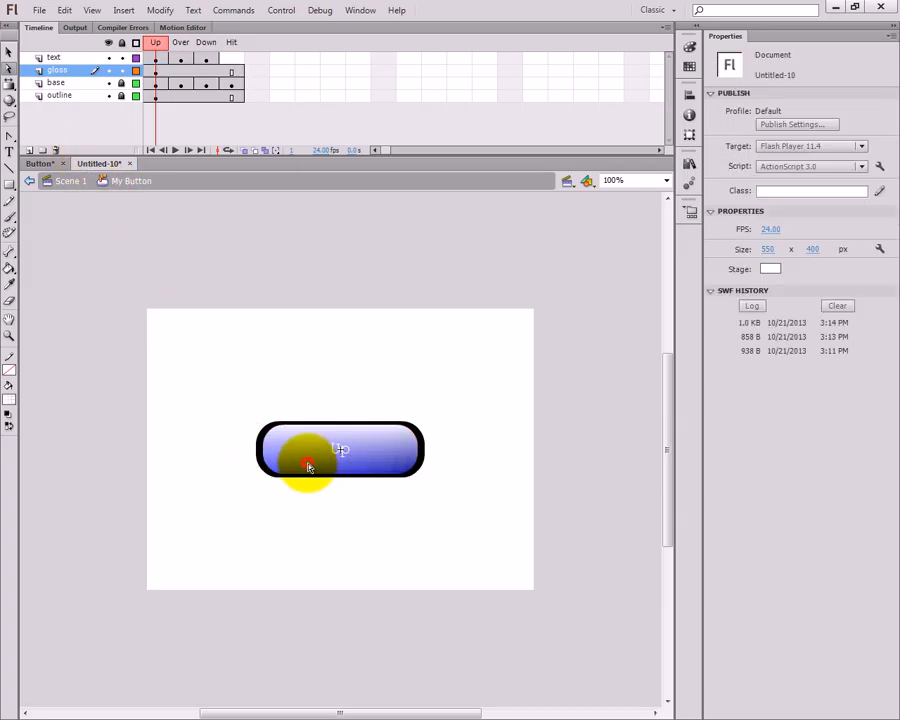
click(268, 472)
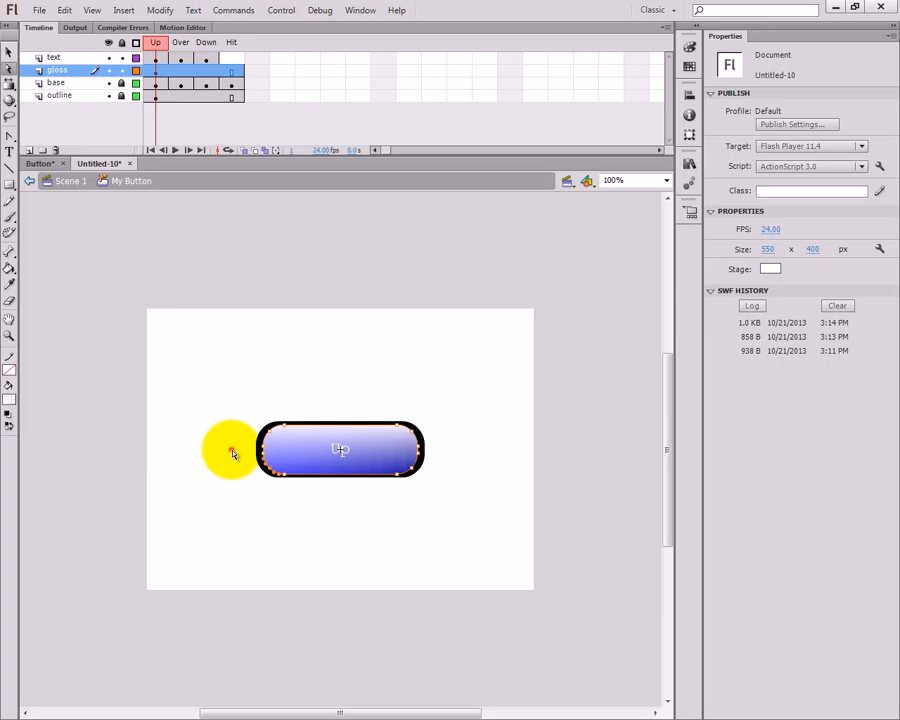
drag(232, 454, 477, 534)
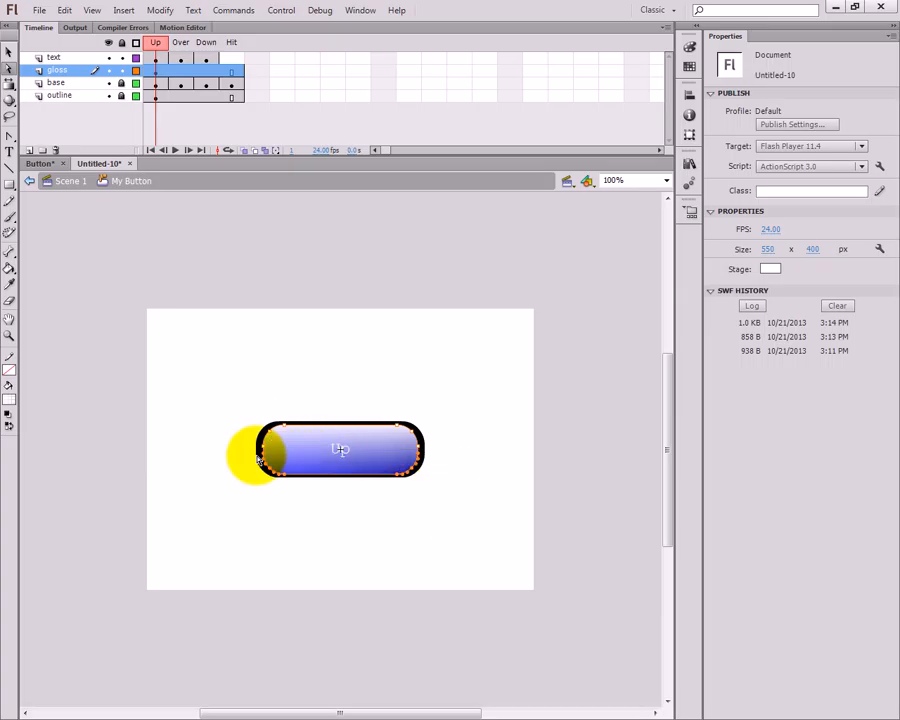
key(Delete)
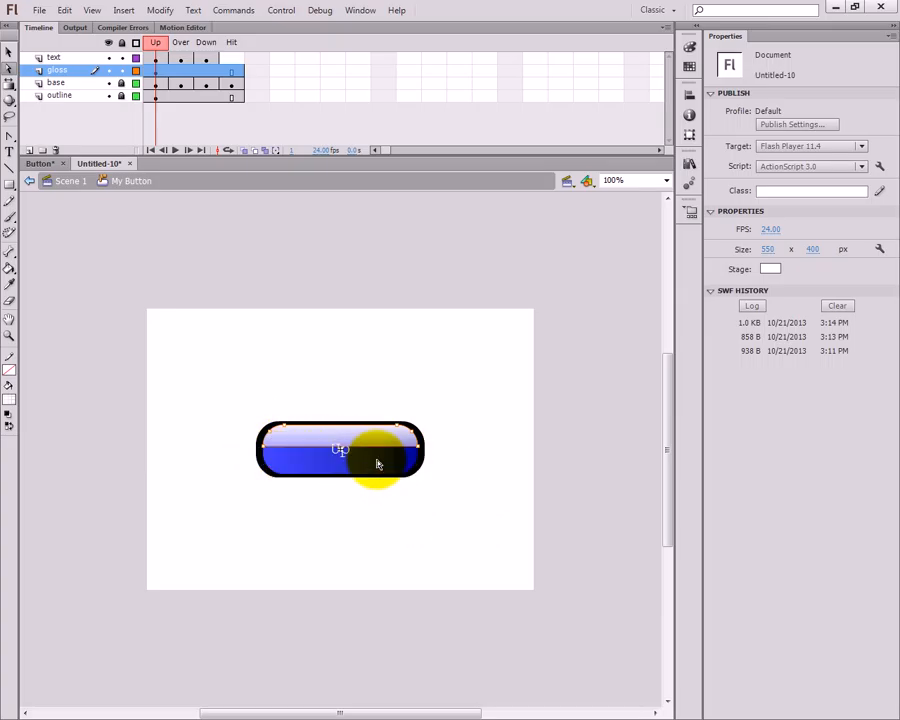
click(410, 513)
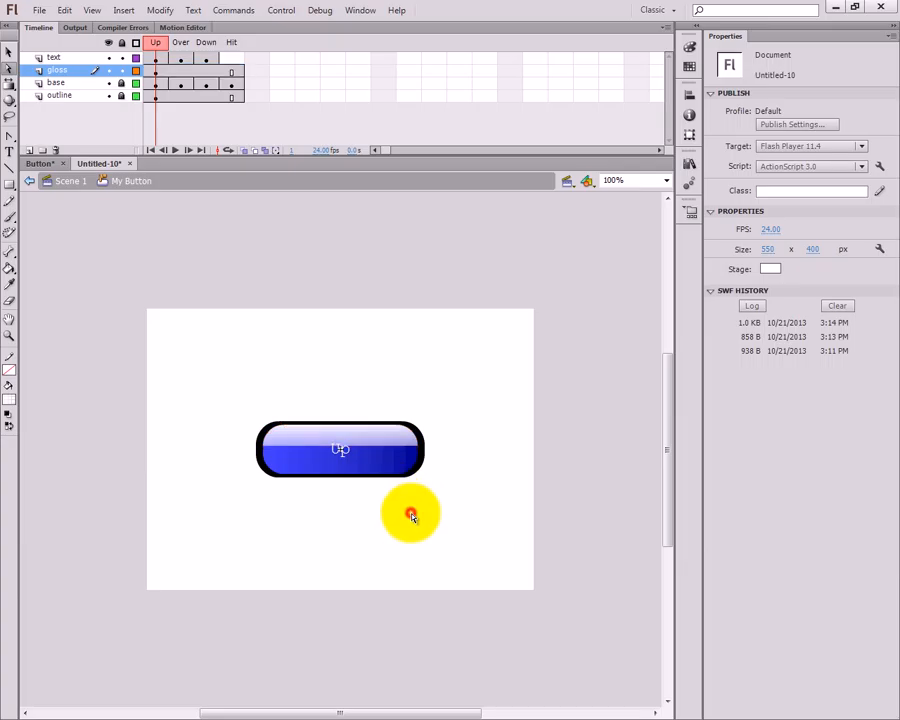
Step: Try to add an anchor point at the middle of the gloss shape's straight lower edge
click(399, 446)
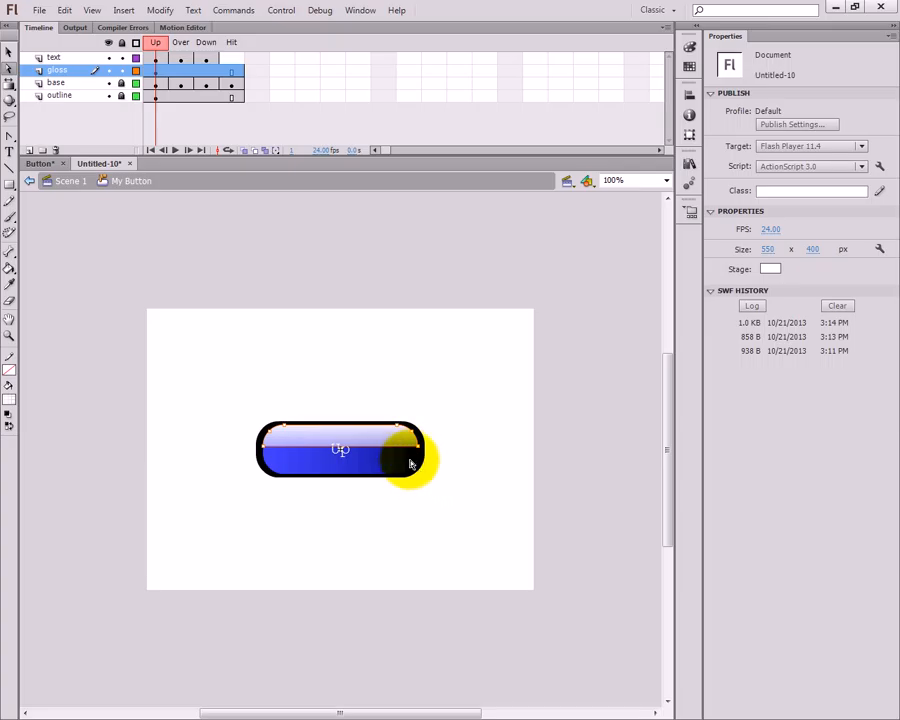
click(10, 138)
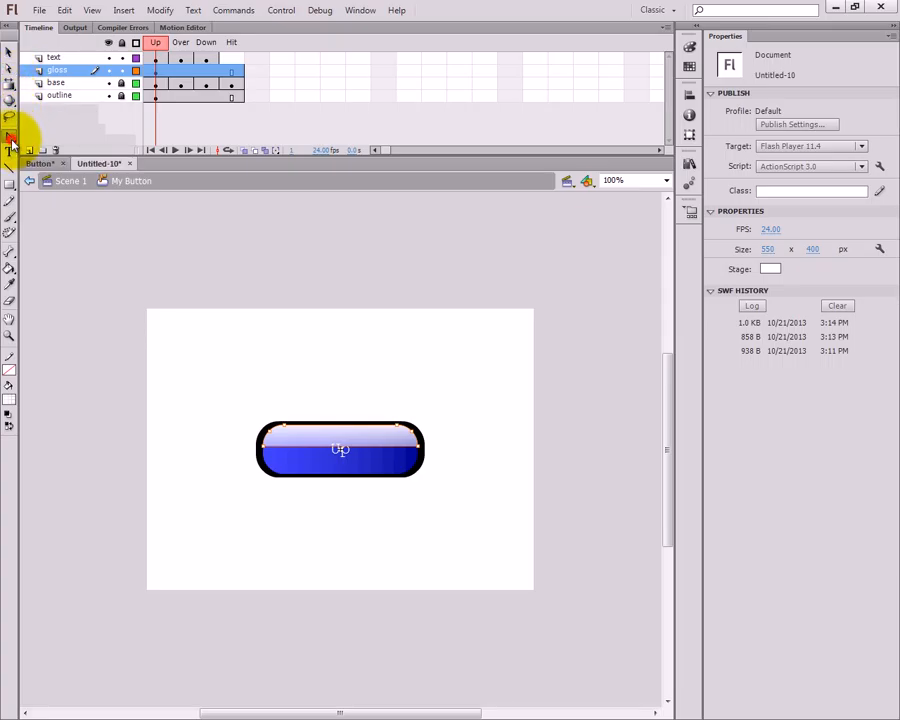
click(40, 136)
click(10, 138)
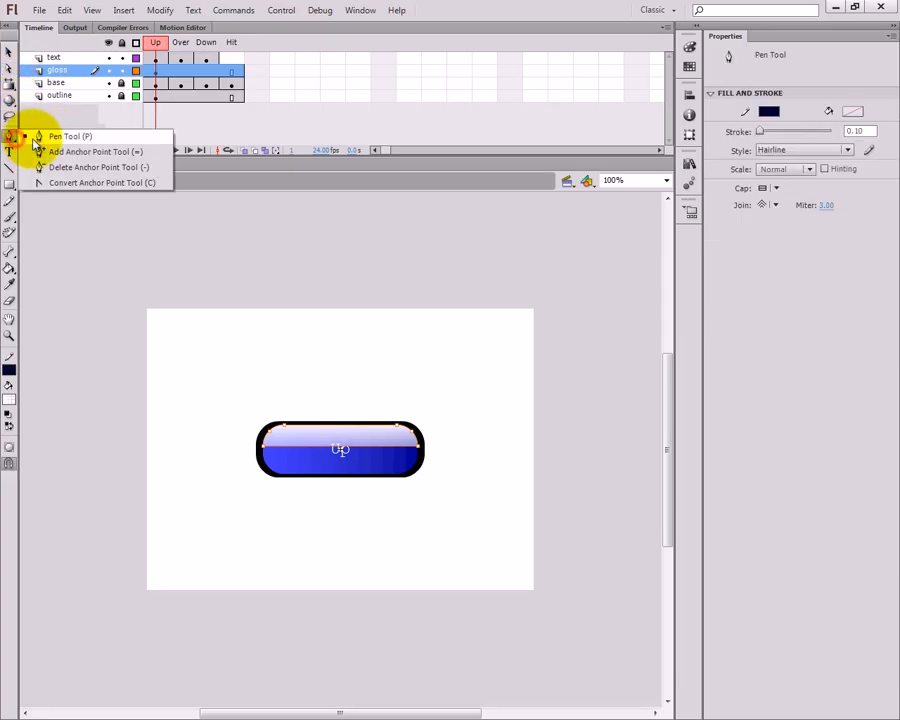
click(60, 152)
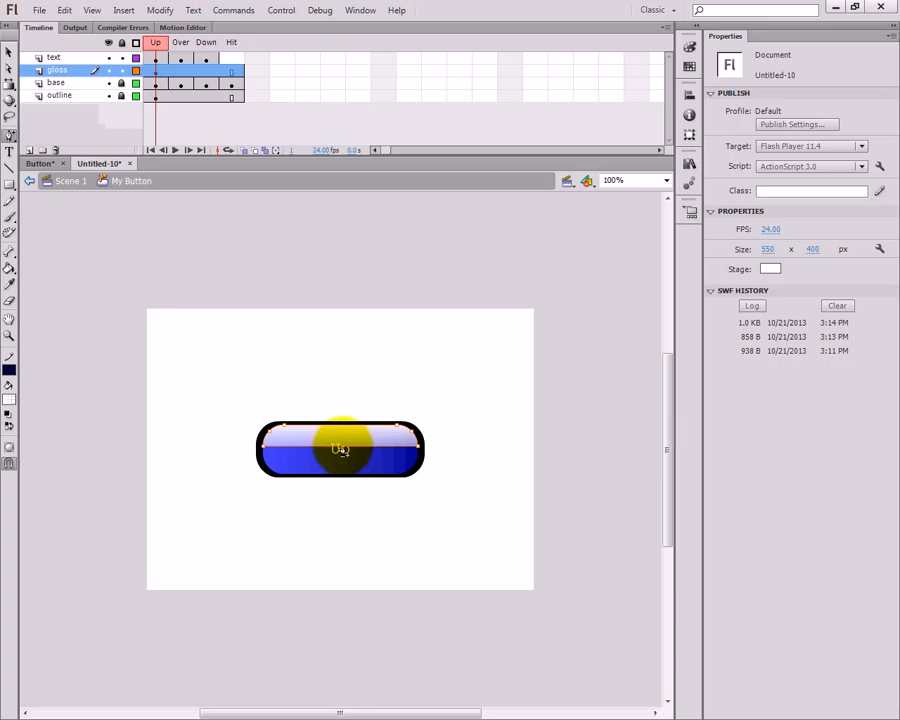
click(340, 449)
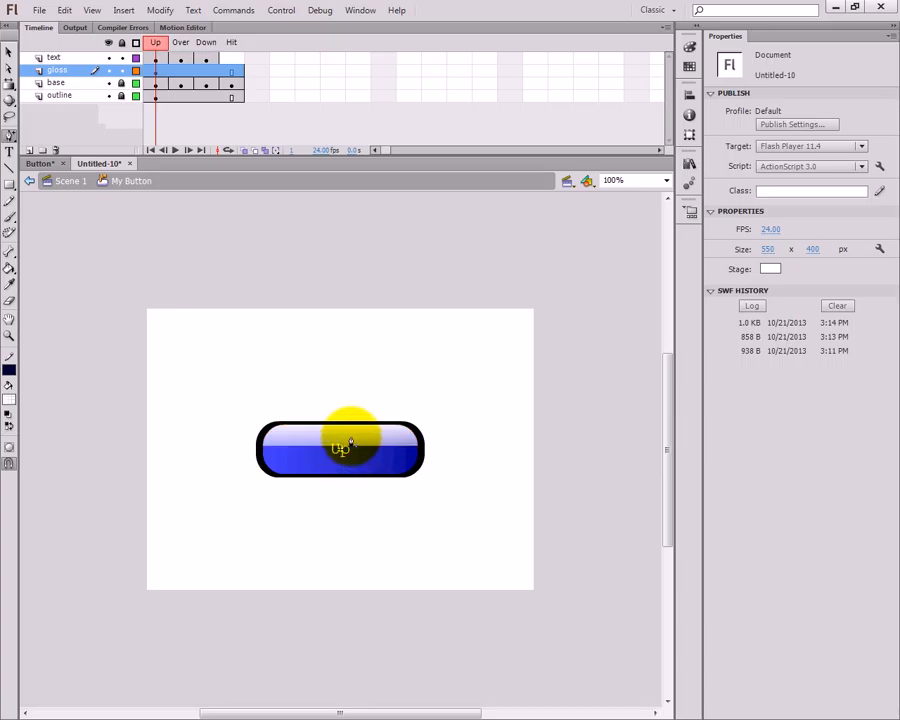
click(9, 68)
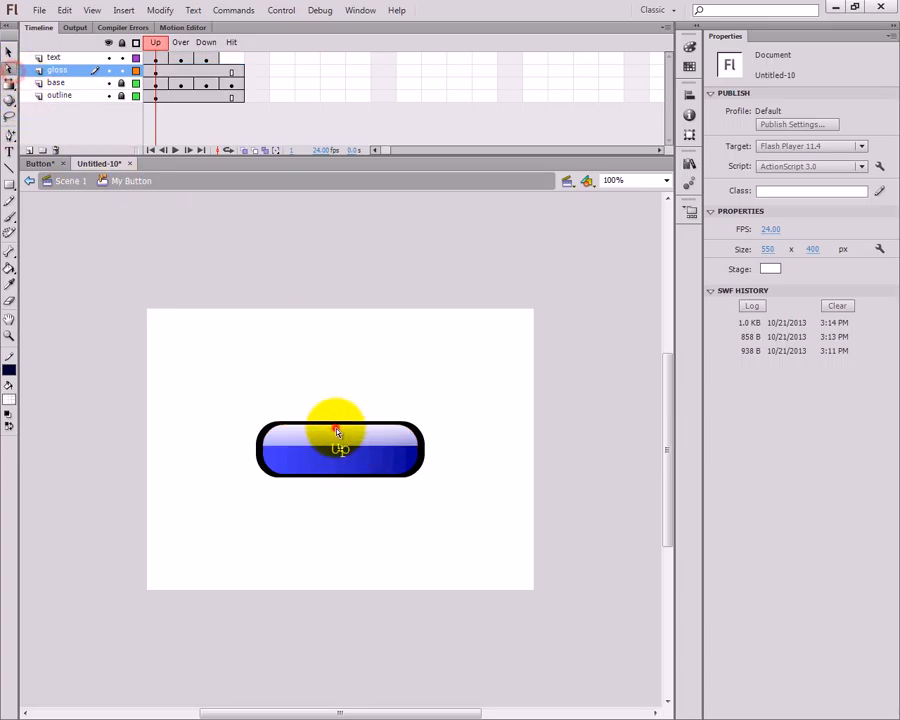
click(345, 445)
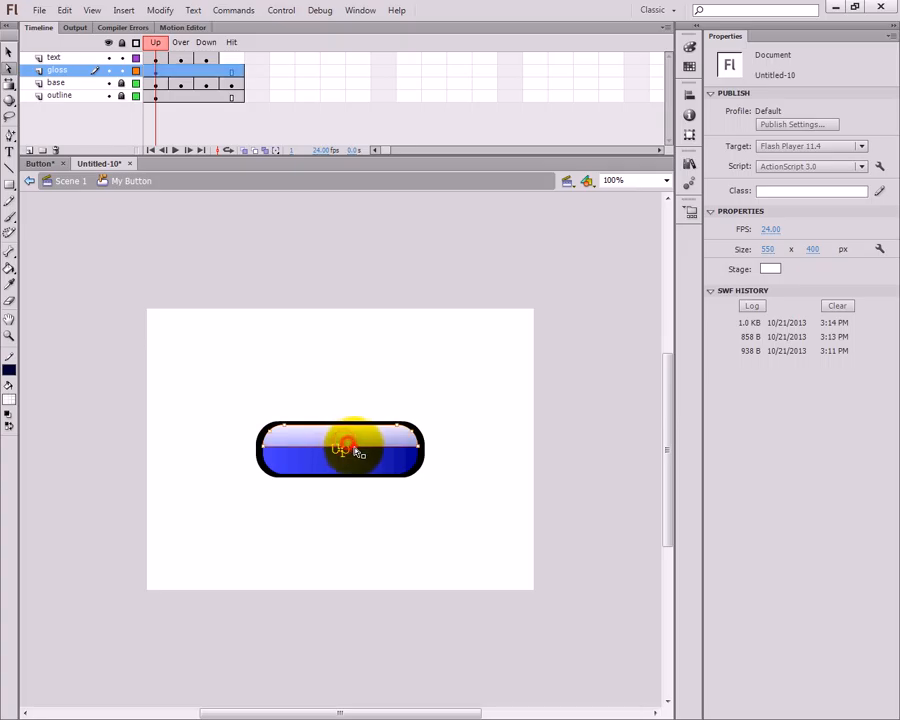
click(9, 133)
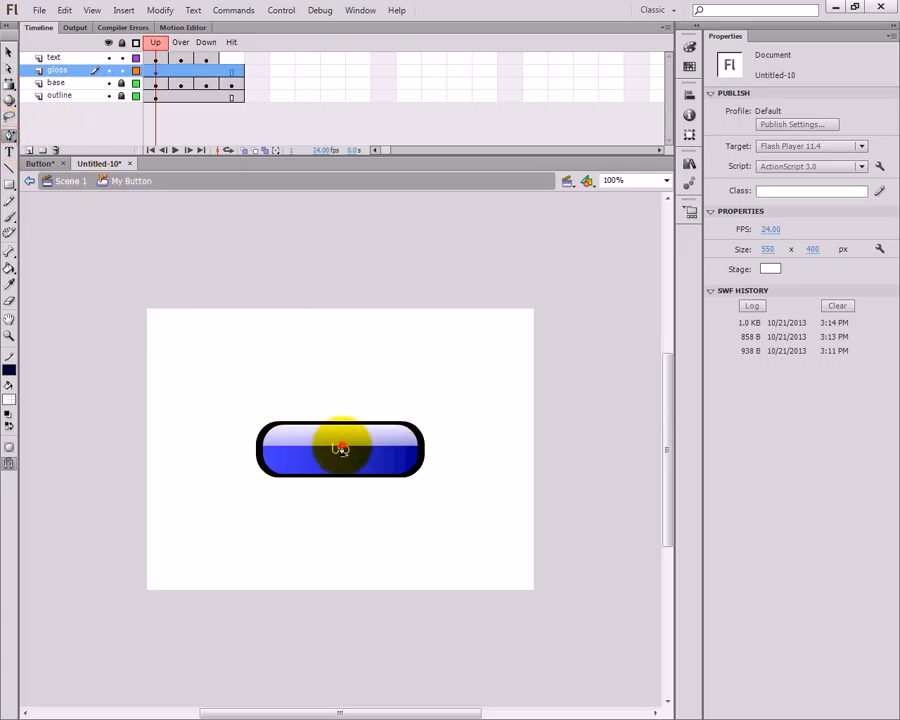
click(349, 445)
Step: Add an anchor point on the gloss shape's lower edge, centred between the letters of the Up label, at 800% magnification
click(9, 335)
click(345, 458)
click(343, 456)
click(268, 410)
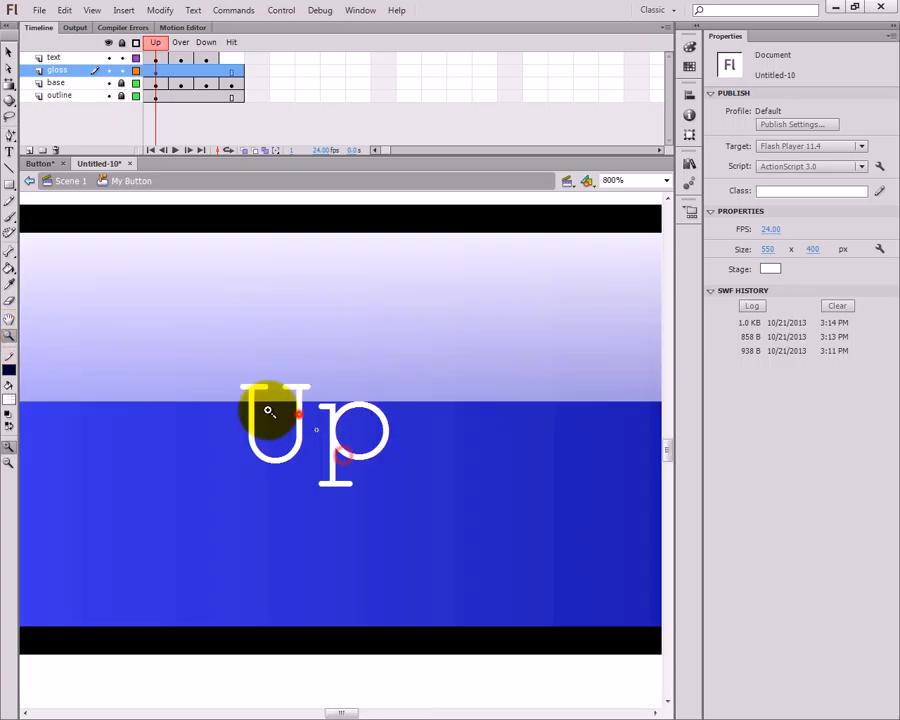
click(9, 52)
click(248, 296)
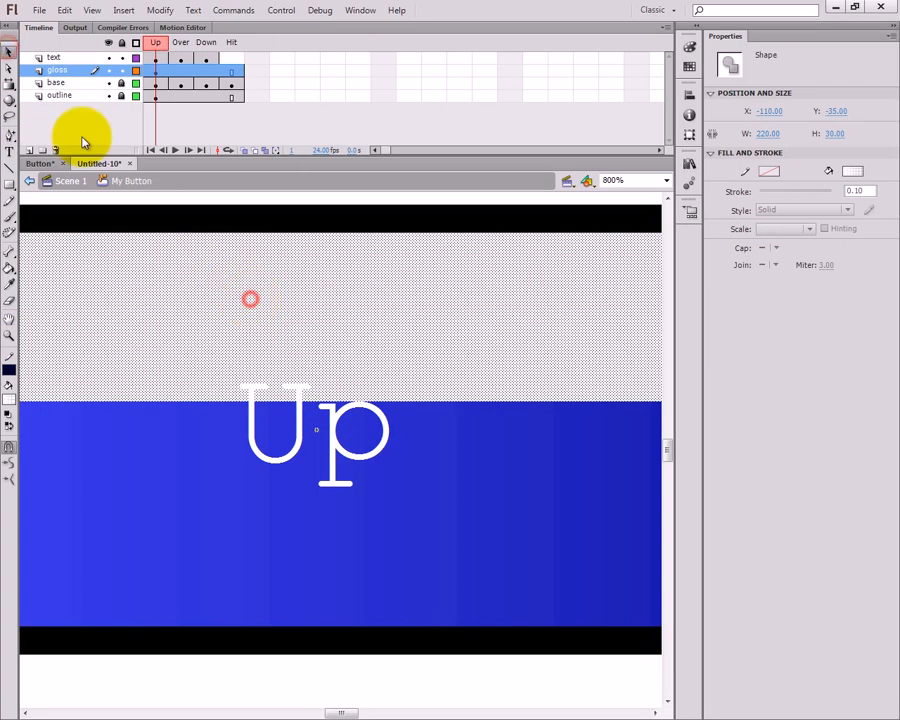
click(9, 134)
click(316, 404)
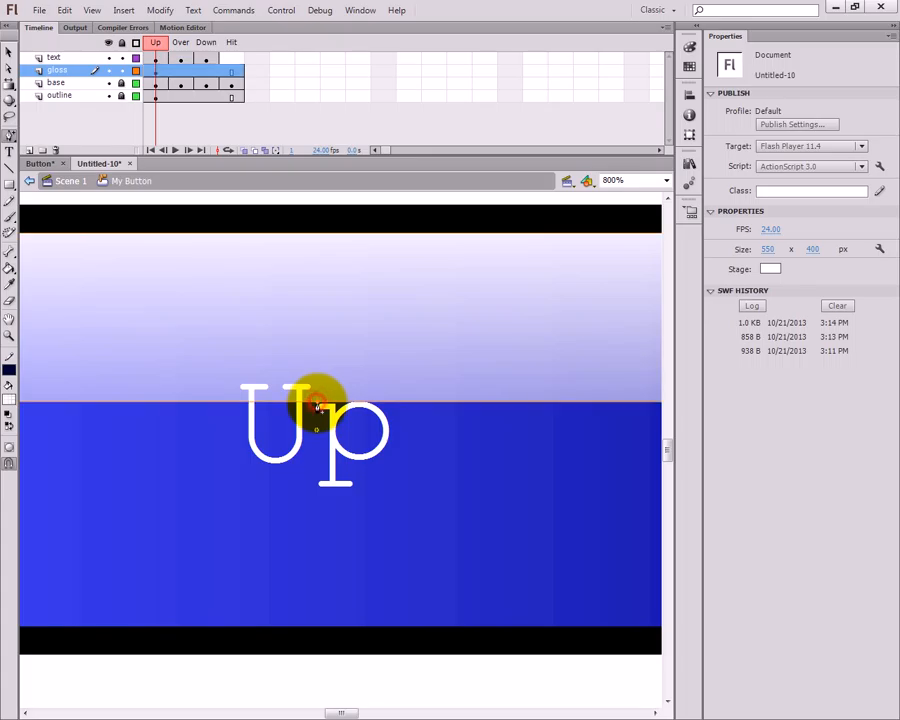
Step: Lock the text layer so the Up label cannot be selected while editing the gloss shape
click(9, 335)
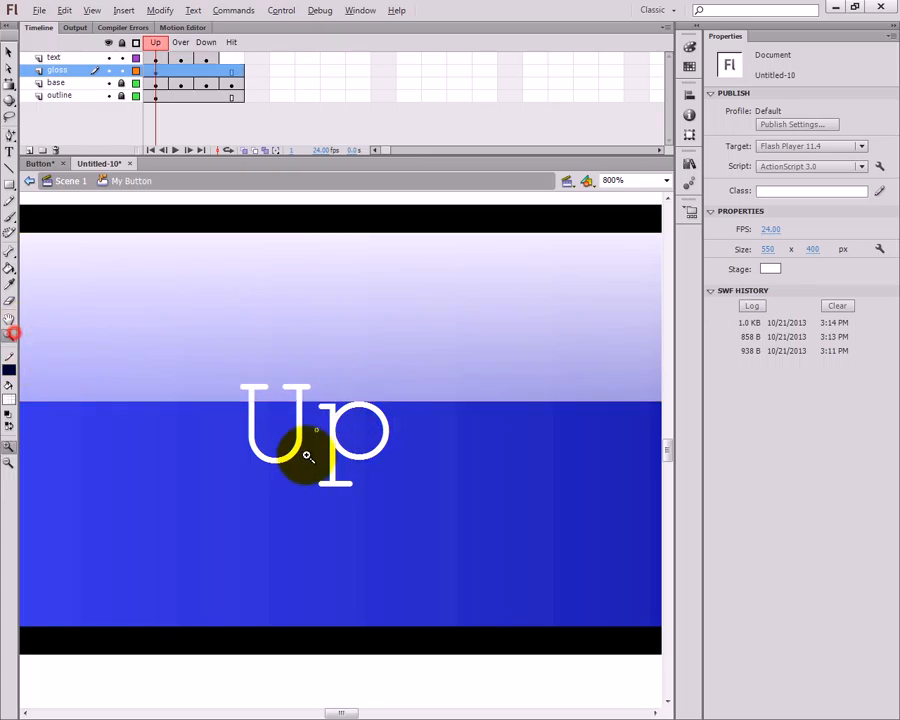
alt+click(303, 452)
alt+click(350, 450)
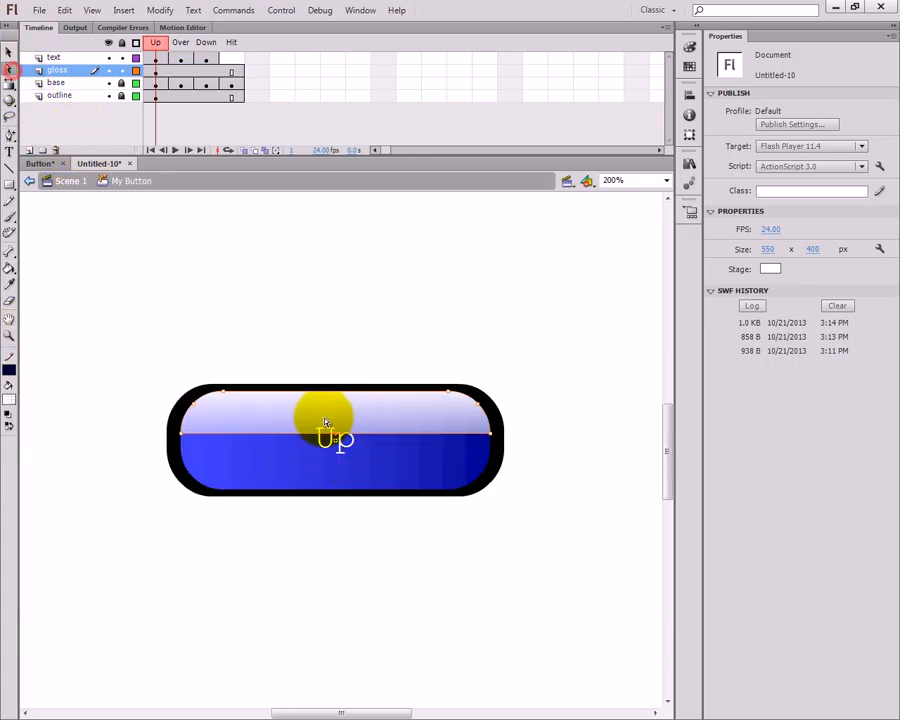
click(338, 436)
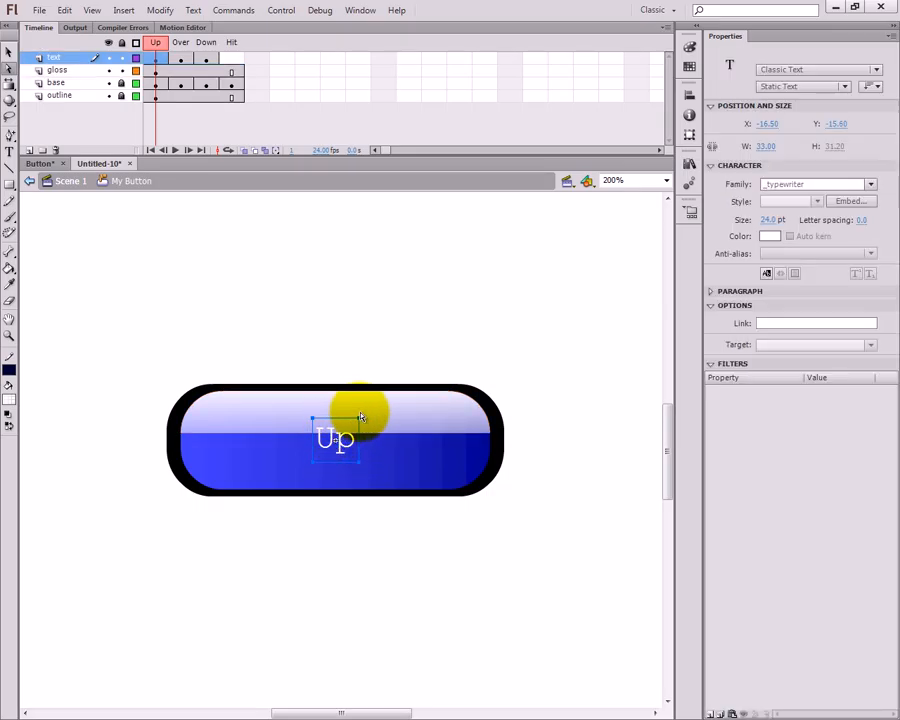
click(121, 57)
click(402, 471)
click(362, 420)
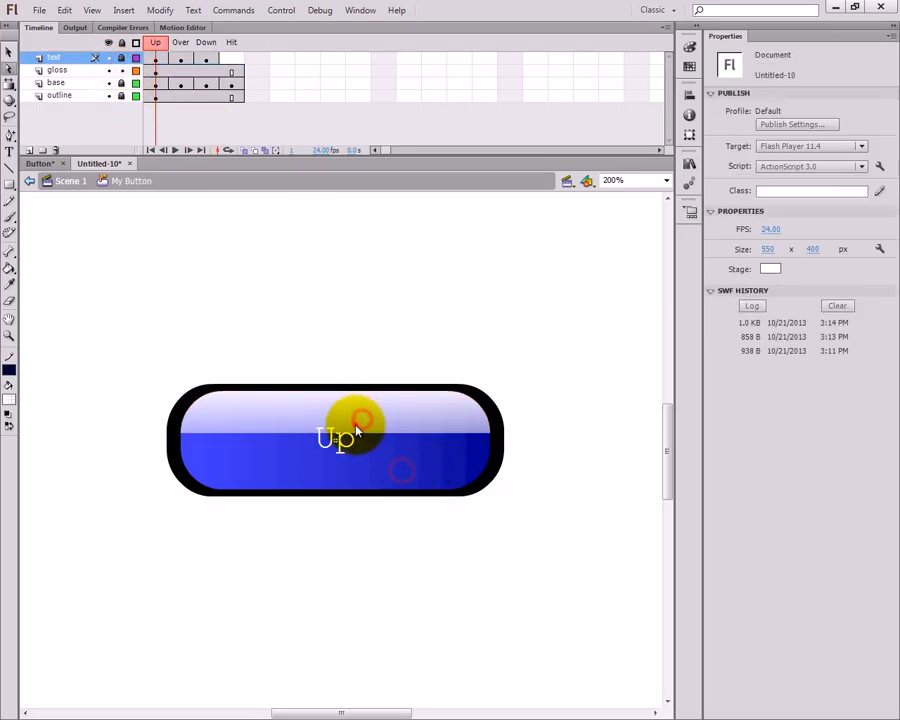
click(348, 430)
click(137, 452)
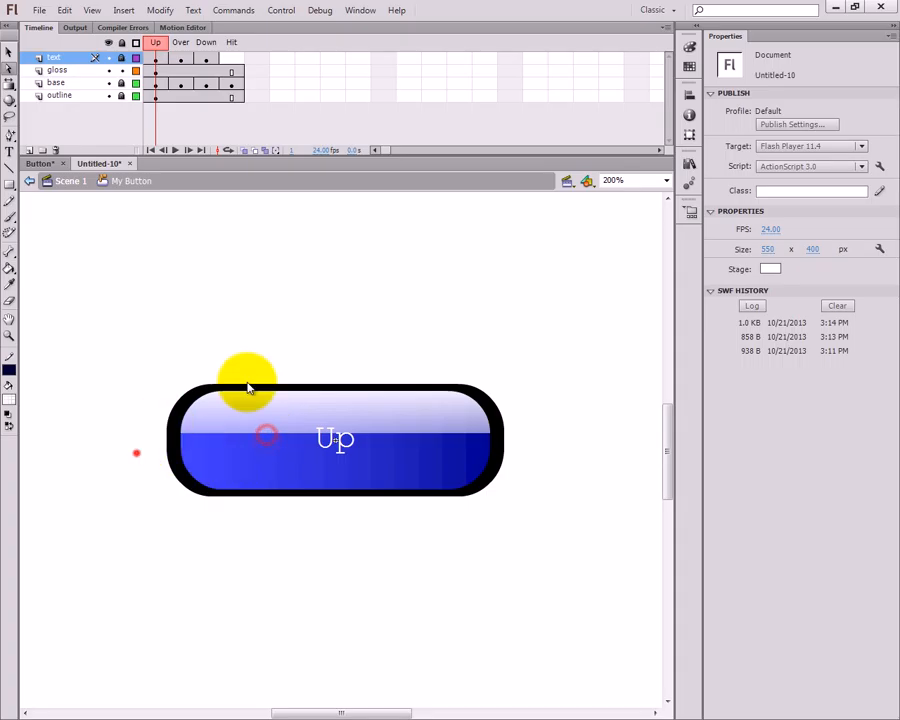
click(538, 313)
Step: Lower the middle anchor point of the gloss shape's bottom edge to form a shallow V, making the shape about 43.5 px tall
click(67, 70)
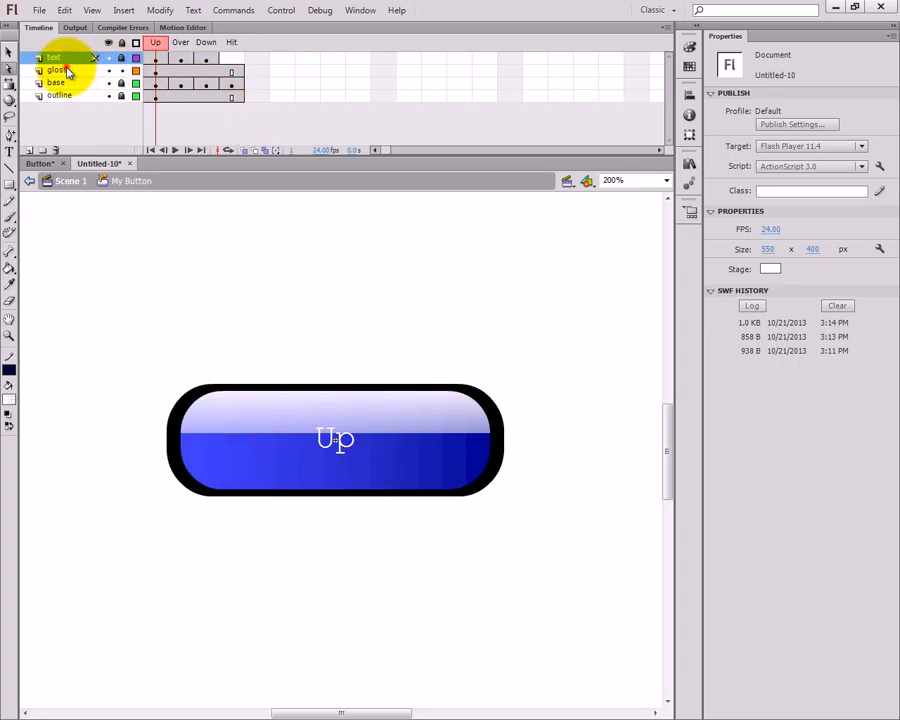
click(540, 351)
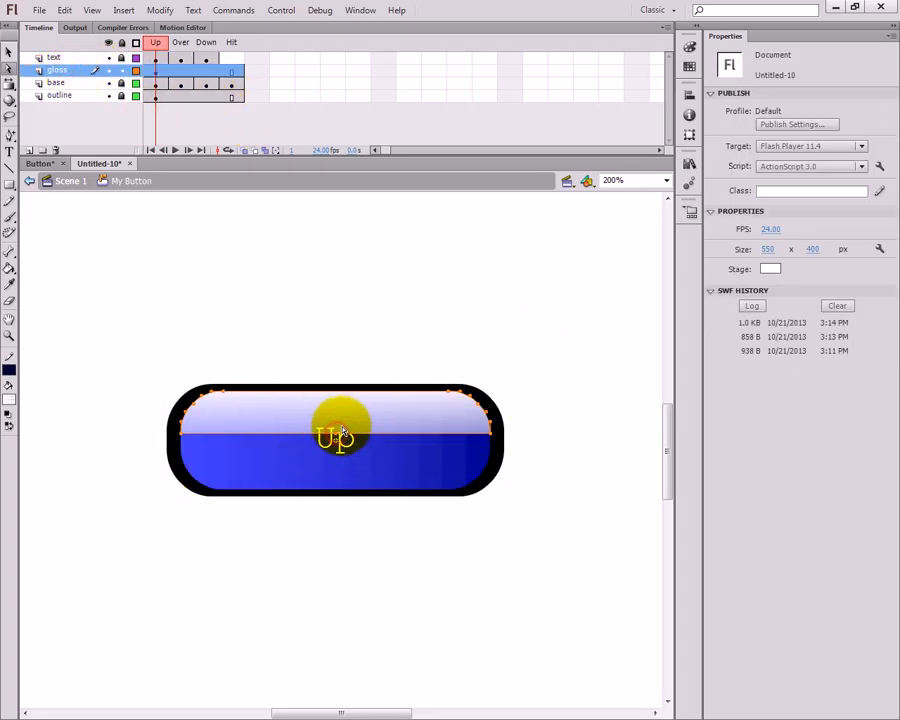
click(350, 410)
click(338, 440)
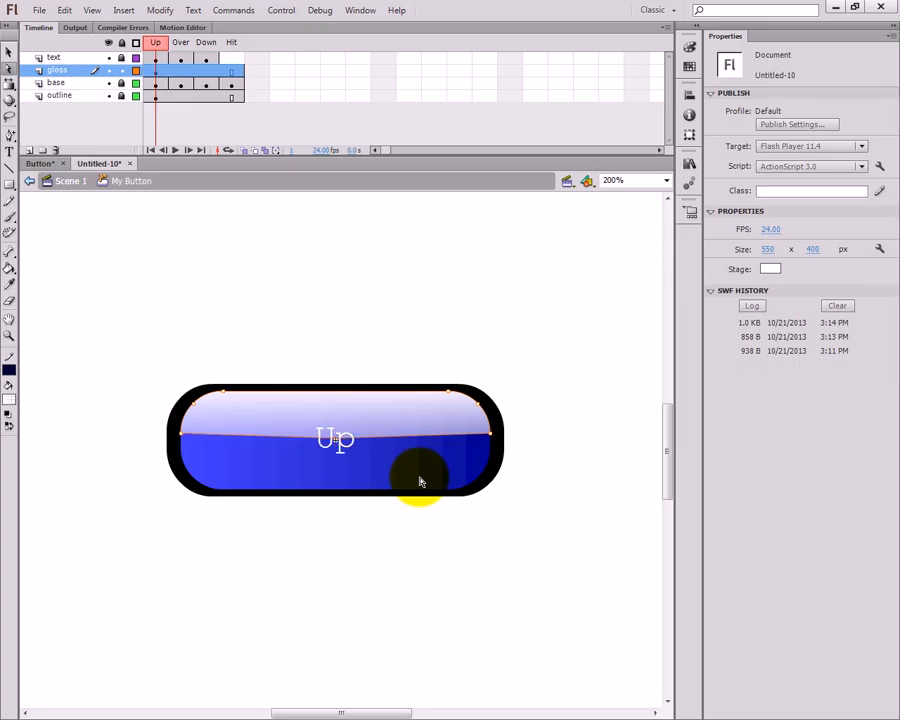
key(shift+Up)
key(shift+Up)
key(shift+Down)
key(shift+Down)
click(474, 536)
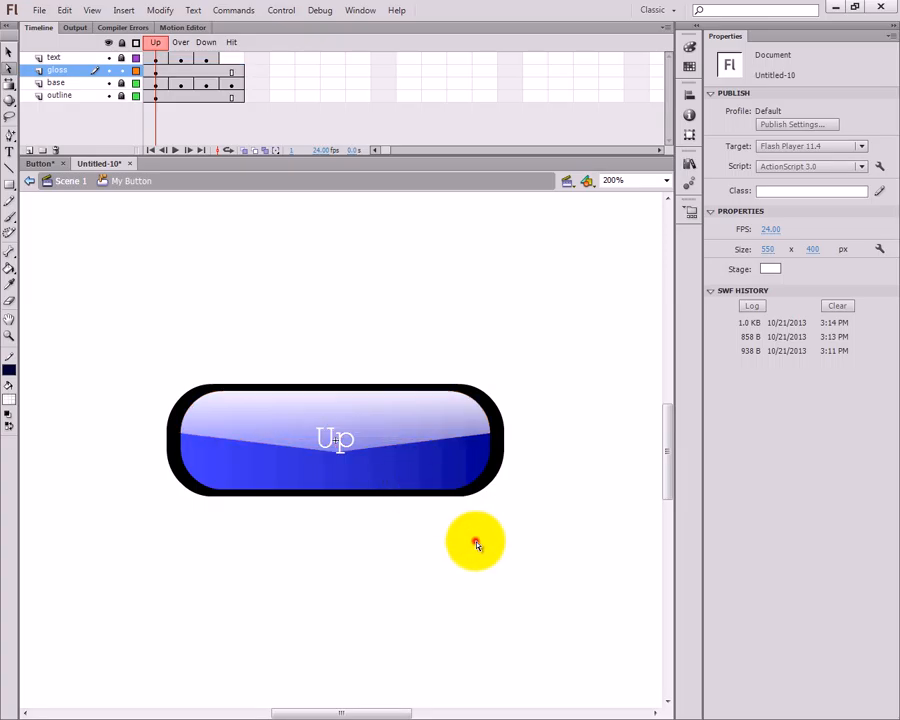
Step: Convert the gloss shape's lower middle anchor point to a smooth point with horizontal handles, curving the bottom edge gently downward
click(384, 443)
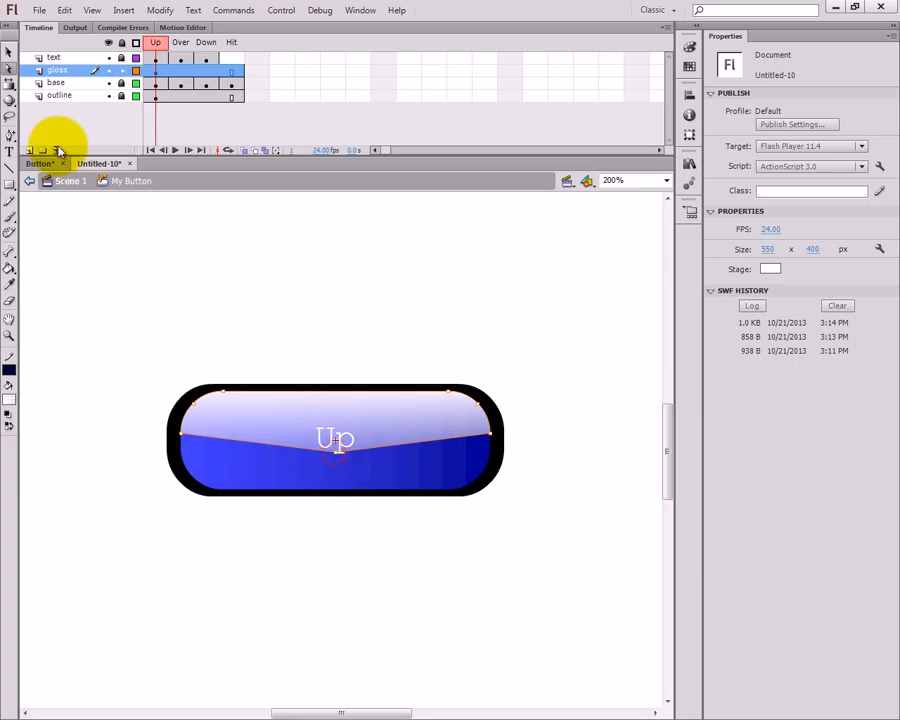
drag(17, 142, 86, 186)
click(337, 447)
drag(338, 452, 442, 458)
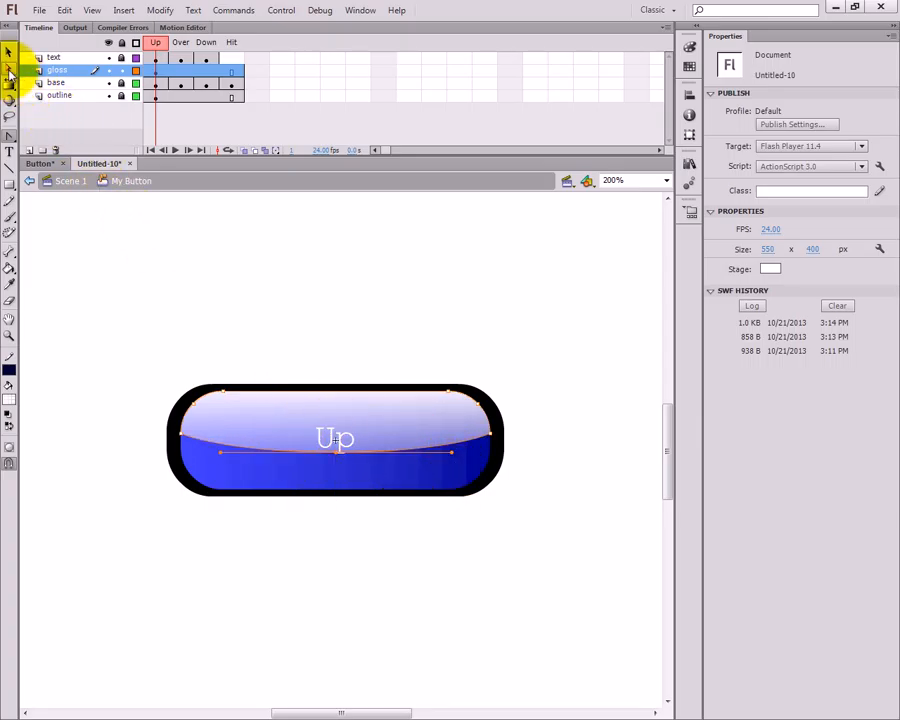
click(8, 67)
click(242, 302)
Step: Shift the gloss gradient upward with Gradient Transform so the white highlight becomes softer and more transparent
click(9, 335)
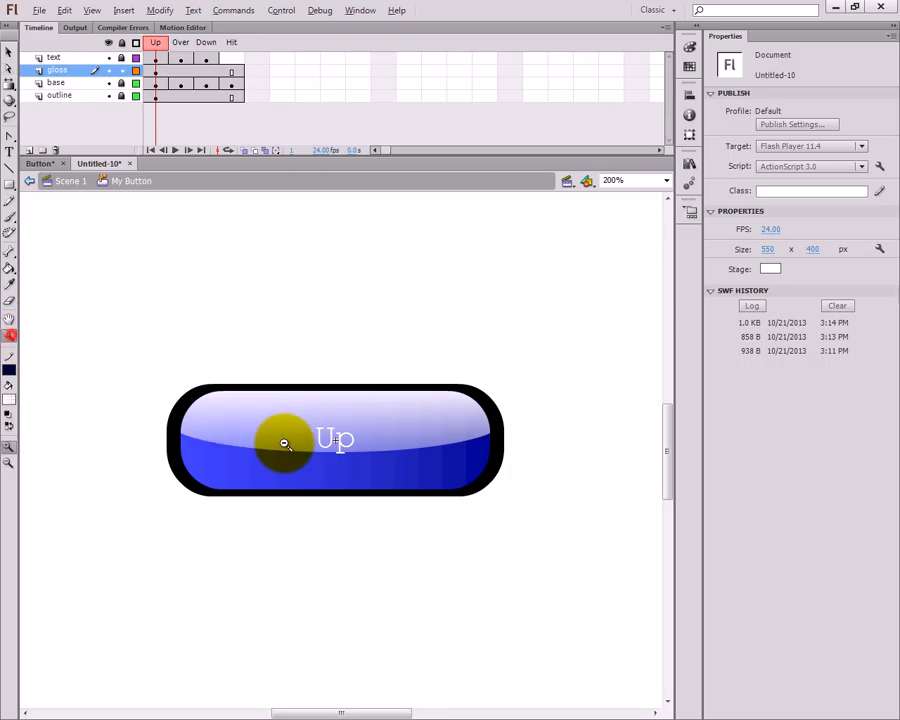
alt+click(284, 438)
alt+click(366, 464)
click(368, 452)
click(306, 452)
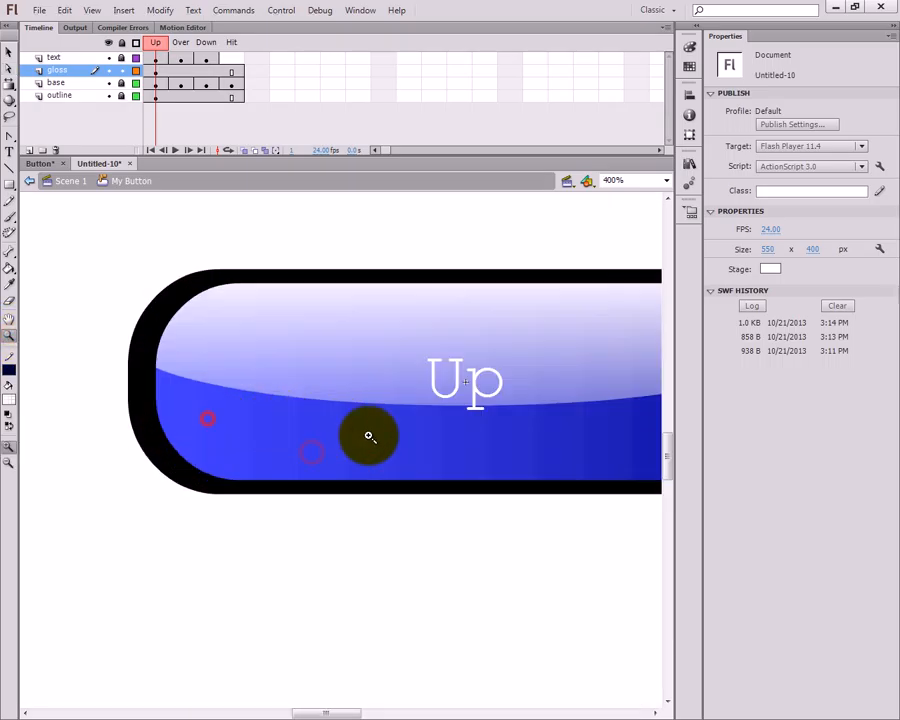
alt+click(434, 426)
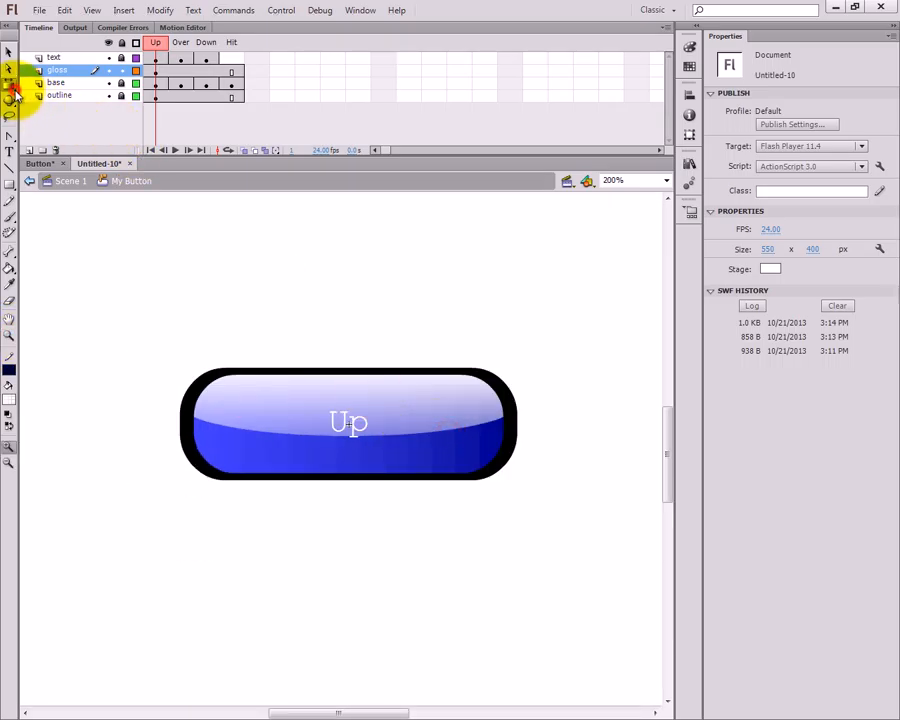
drag(14, 95, 100, 94)
click(284, 416)
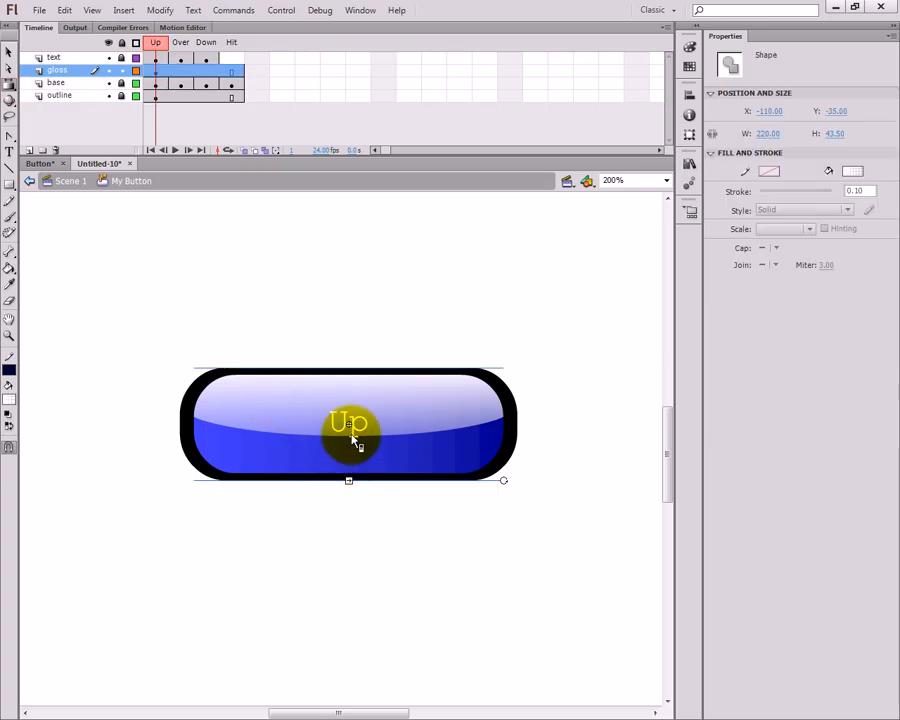
drag(348, 423, 349, 396)
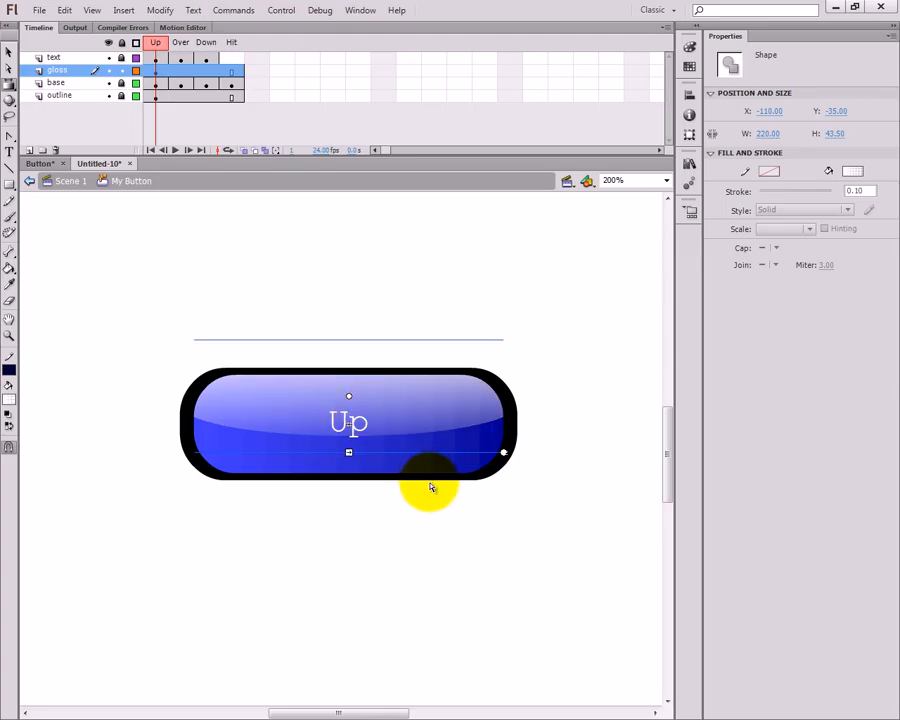
click(425, 523)
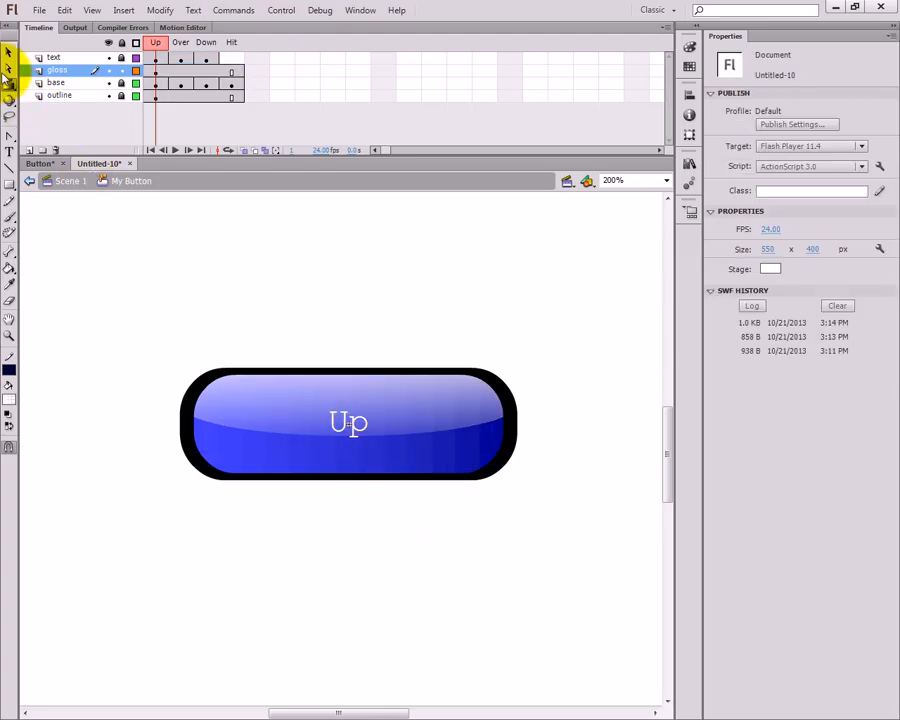
Step: Try to raise the gloss shape's lower middle anchor point so the edge arches above the Up label, and undo the move
click(10, 134)
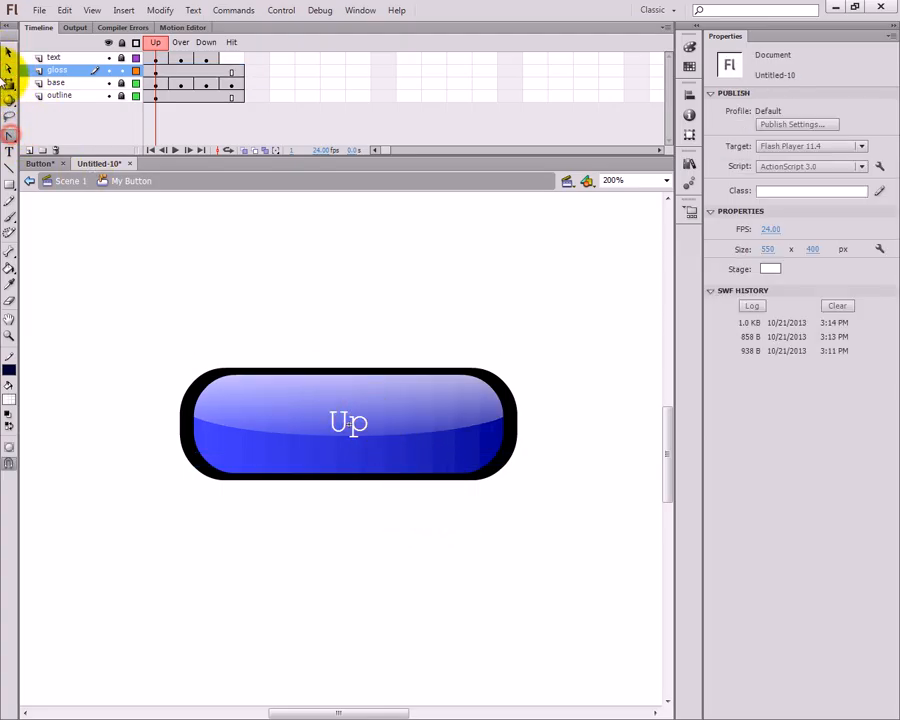
click(301, 433)
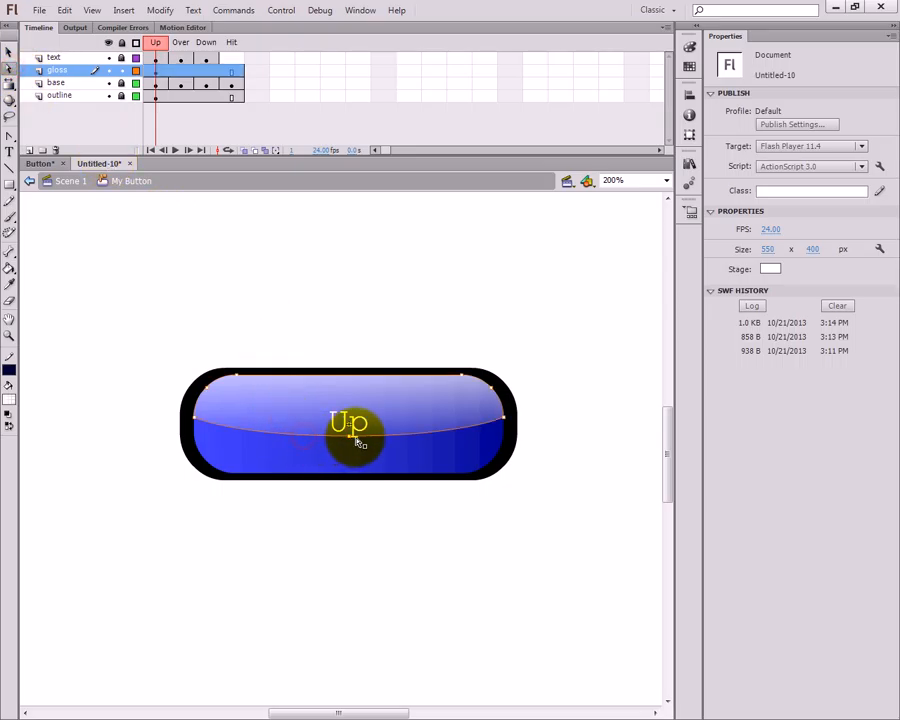
drag(350, 440, 349, 400)
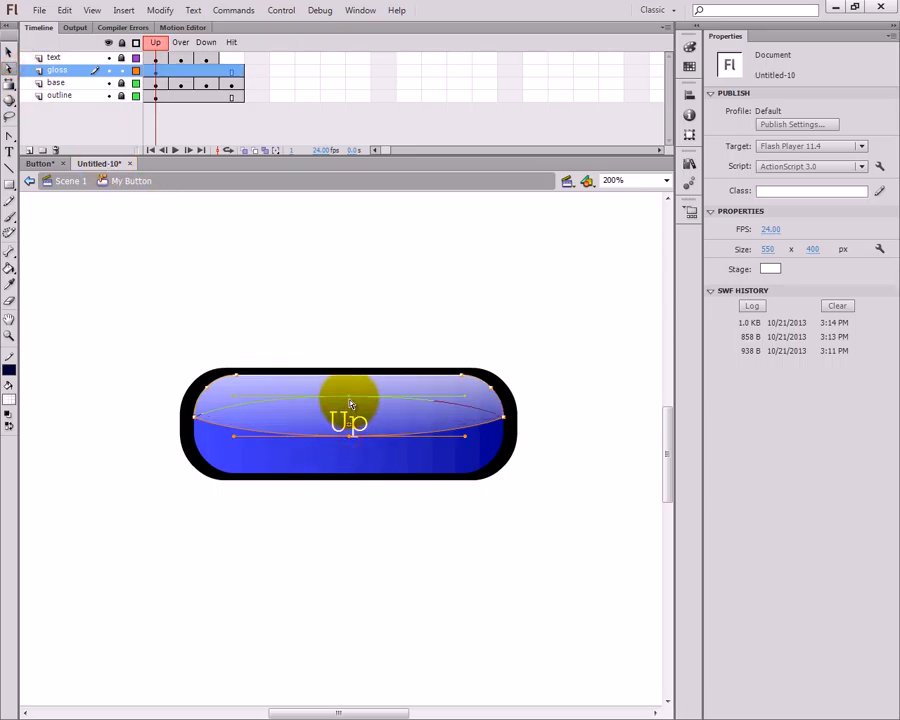
click(406, 506)
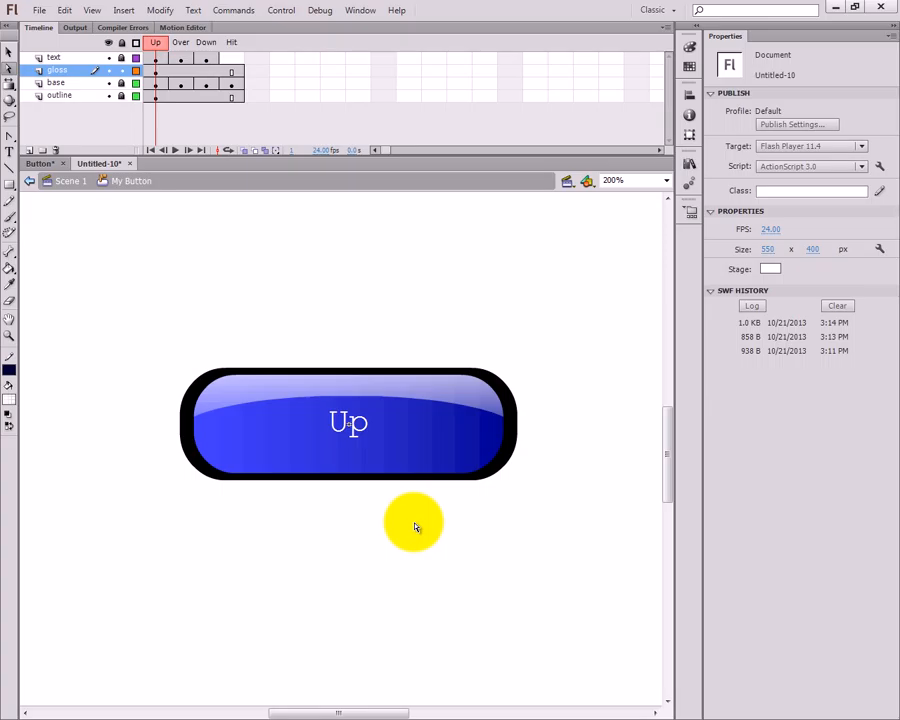
key(ctrl+z)
click(410, 522)
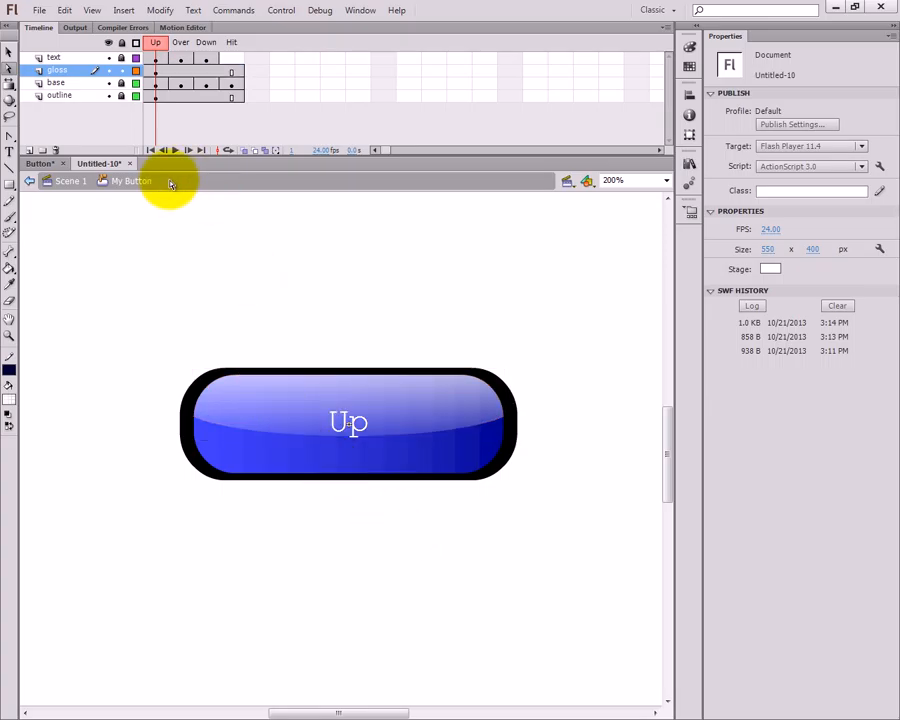
Step: Step through the Up, Over, Down and Hit frames to examine how the text, gloss, base and outline layers cover each state
drag(165, 47, 253, 50)
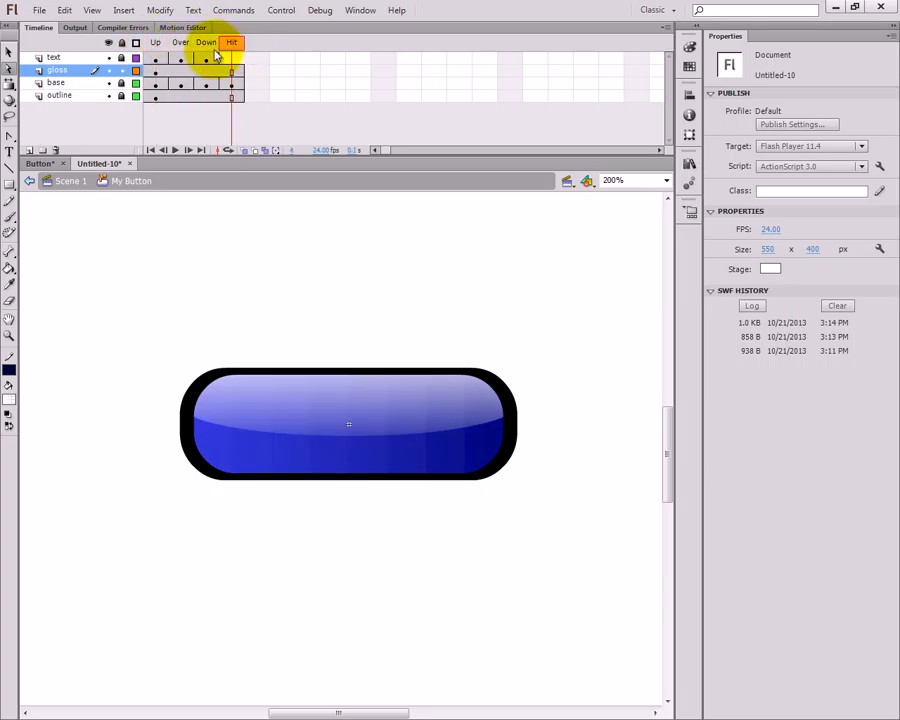
click(155, 45)
click(156, 96)
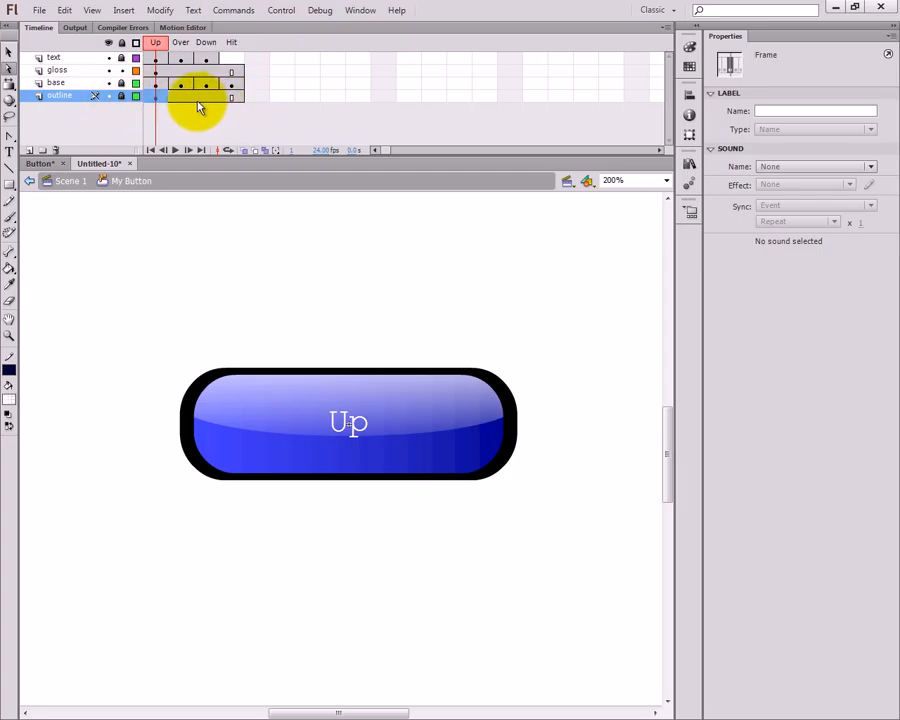
drag(148, 88, 228, 90)
click(156, 72)
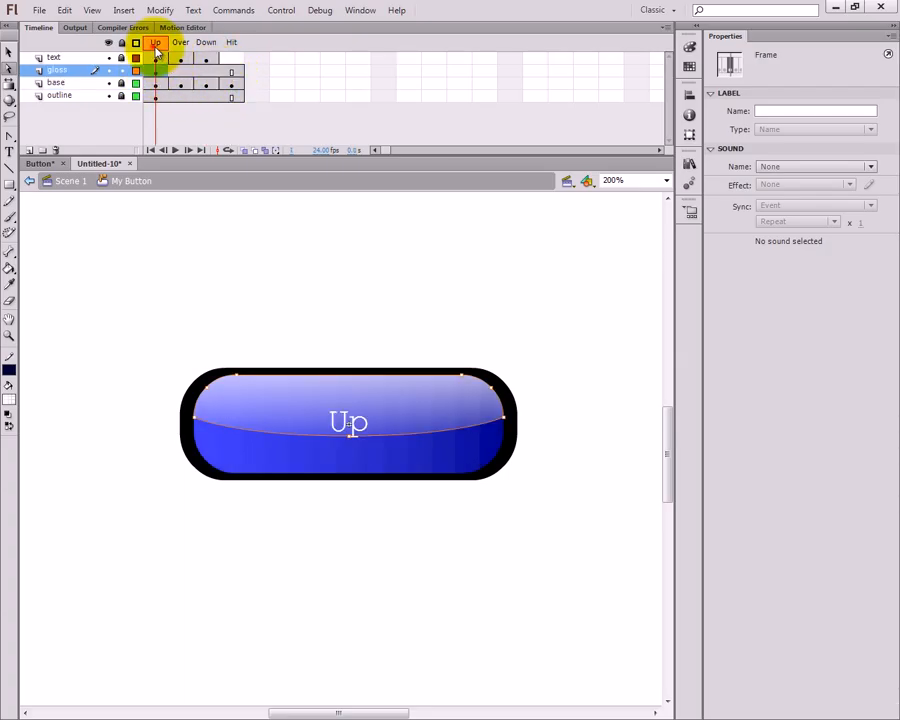
click(208, 46)
drag(209, 52, 181, 48)
click(155, 71)
click(188, 60)
click(208, 60)
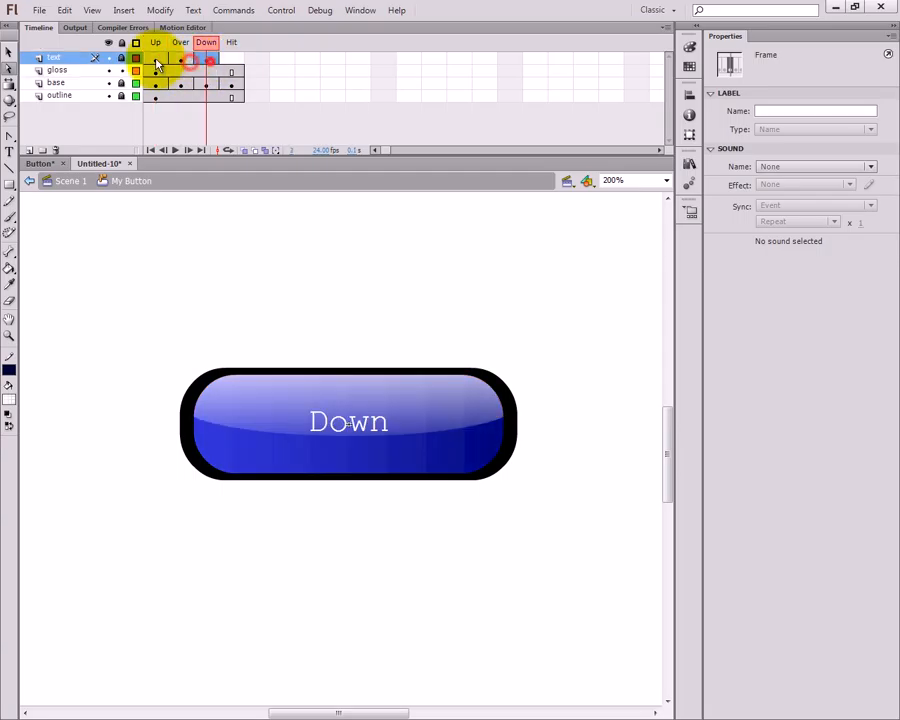
click(148, 59)
Step: Test the movie, try the button's over and down states in the preview, and close the preview window
key(ctrl+Return)
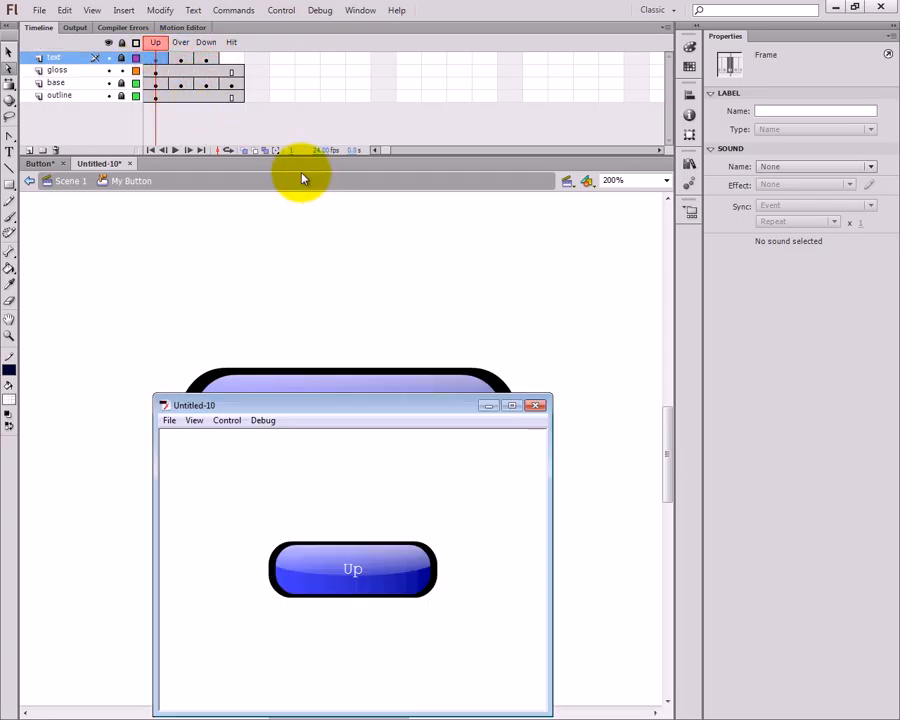
click(408, 581)
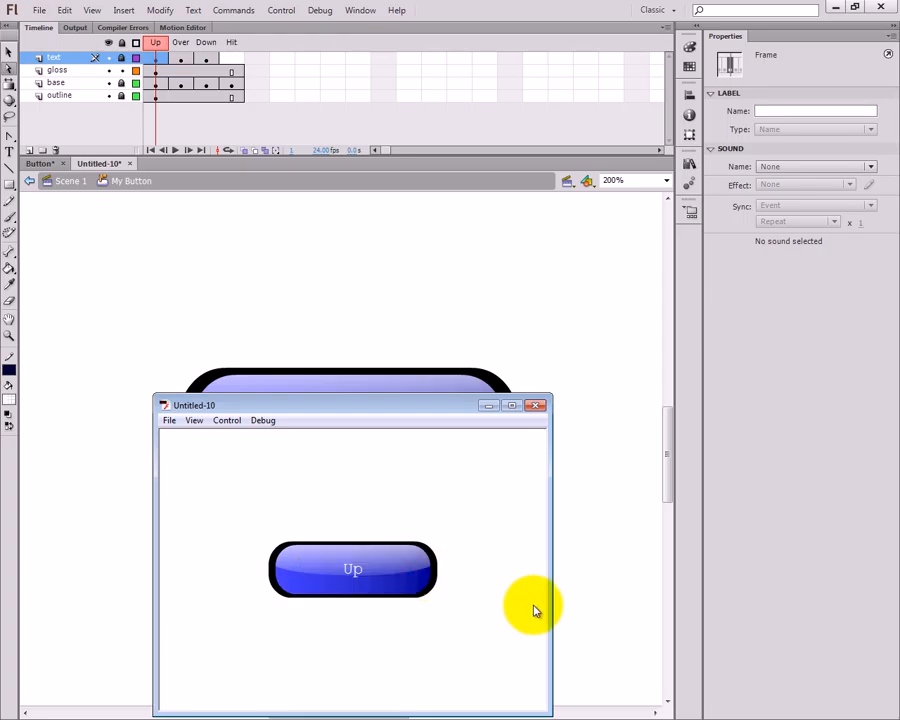
click(370, 571)
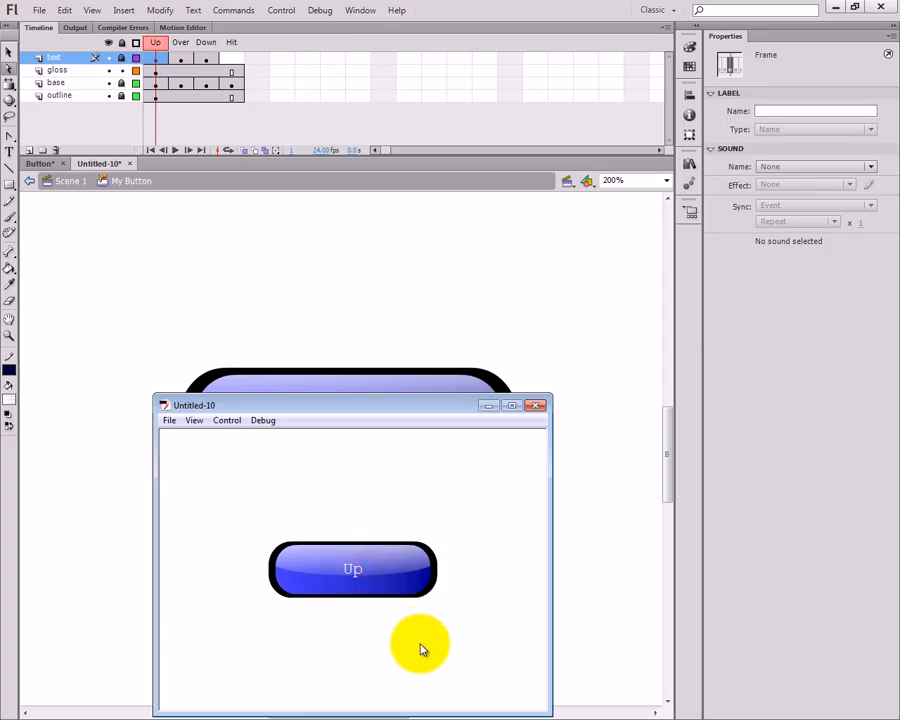
click(390, 583)
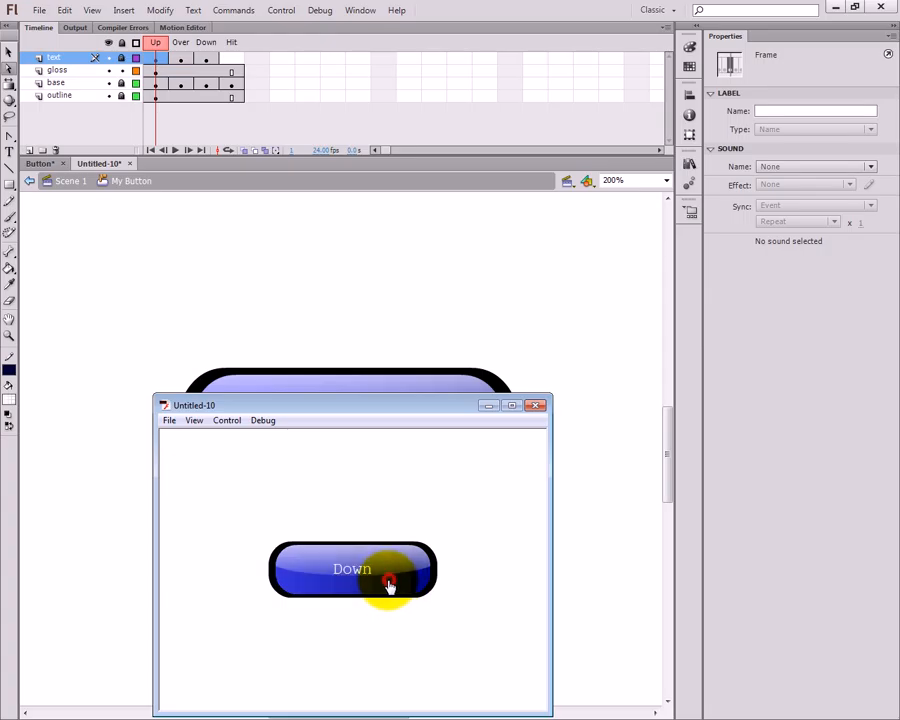
click(533, 405)
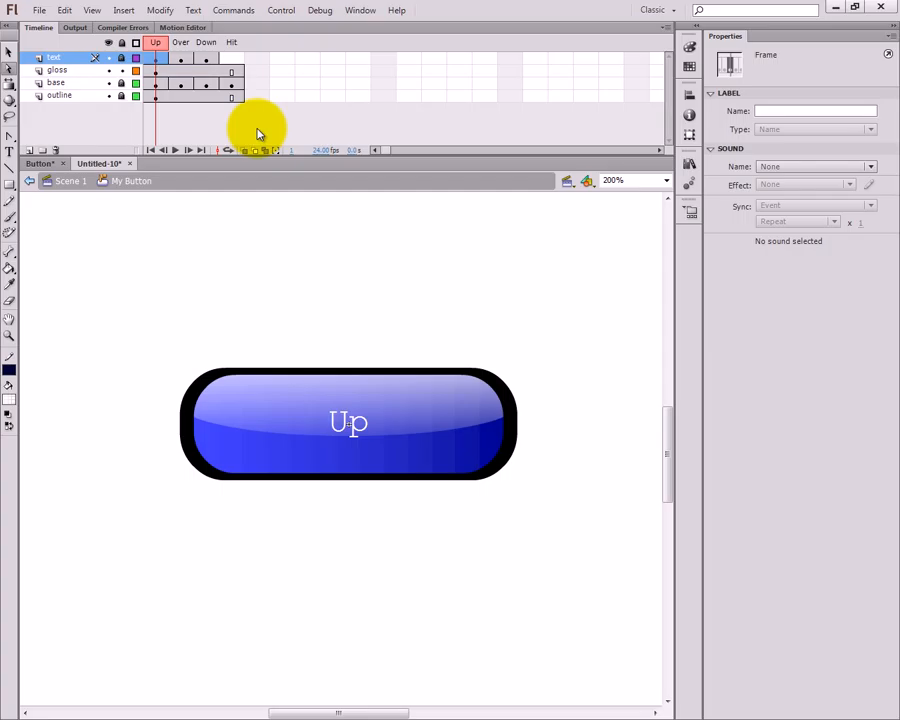
Step: Insert keyframes at the Hit frame on both the gloss and outline layers
right_click(233, 72)
click(233, 76)
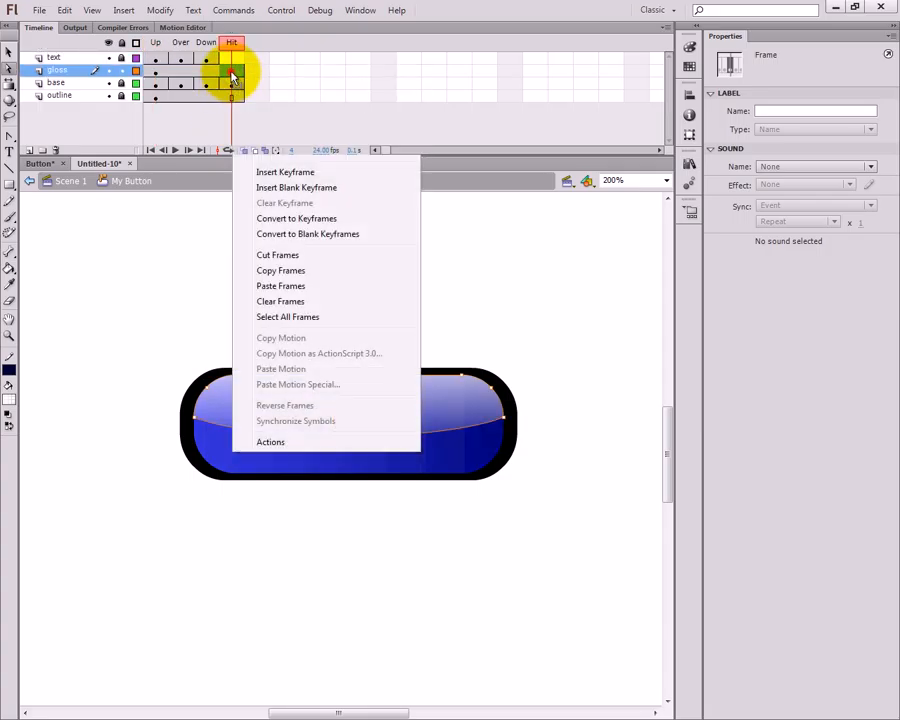
right_click(232, 72)
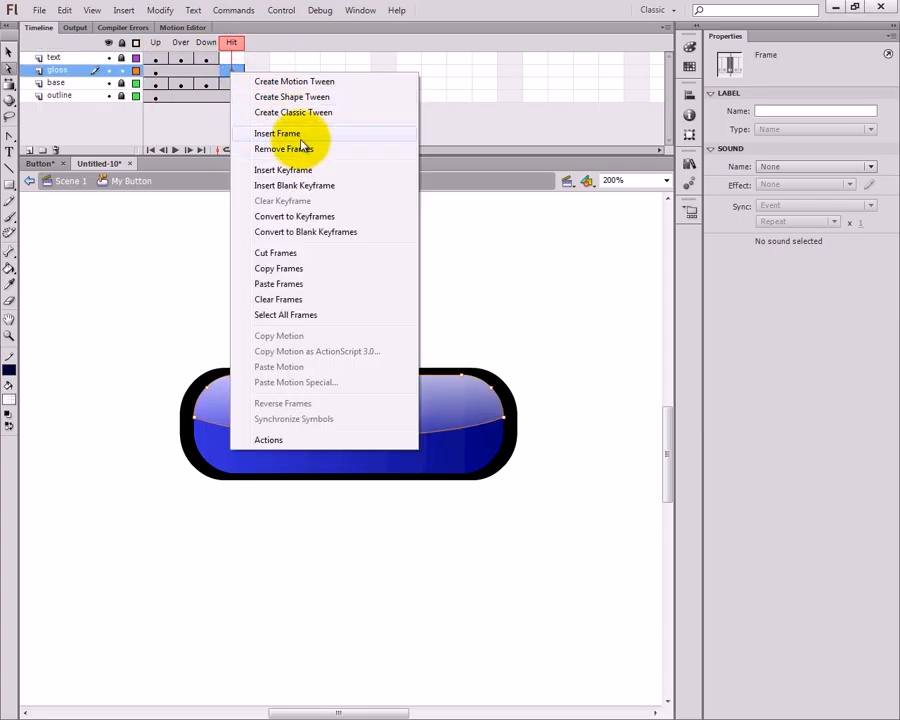
click(298, 170)
right_click(232, 100)
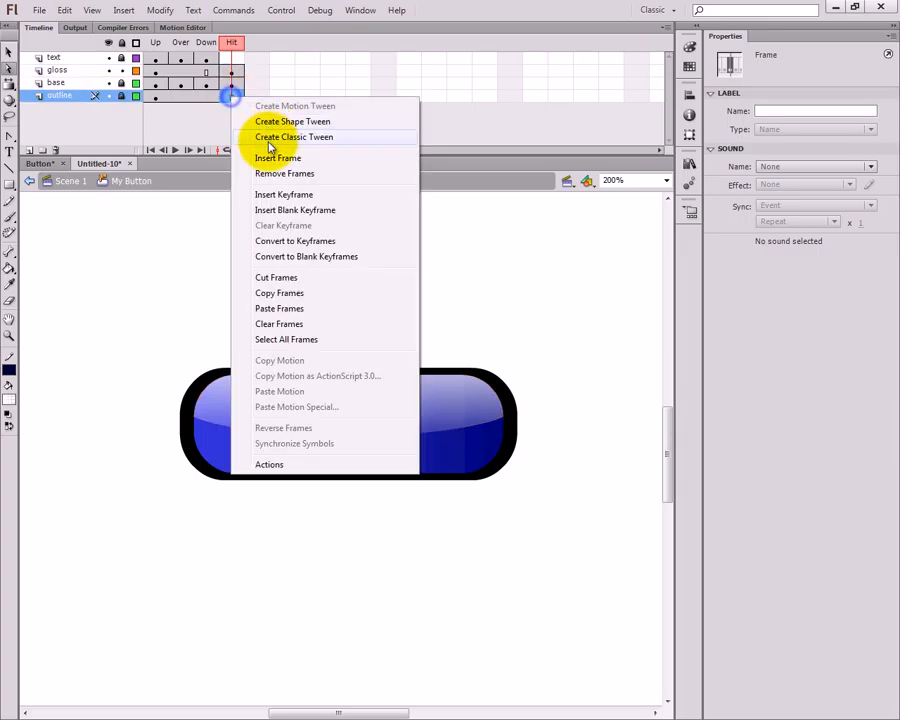
click(263, 192)
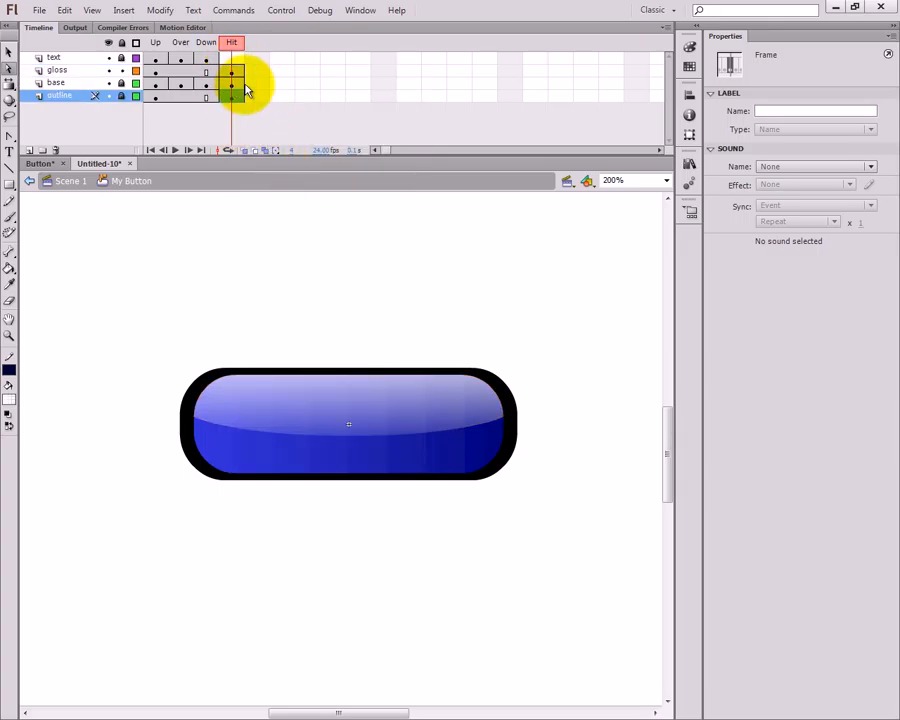
Step: Insert keyframes at the Down frame on both the gloss and outline layers
click(206, 43)
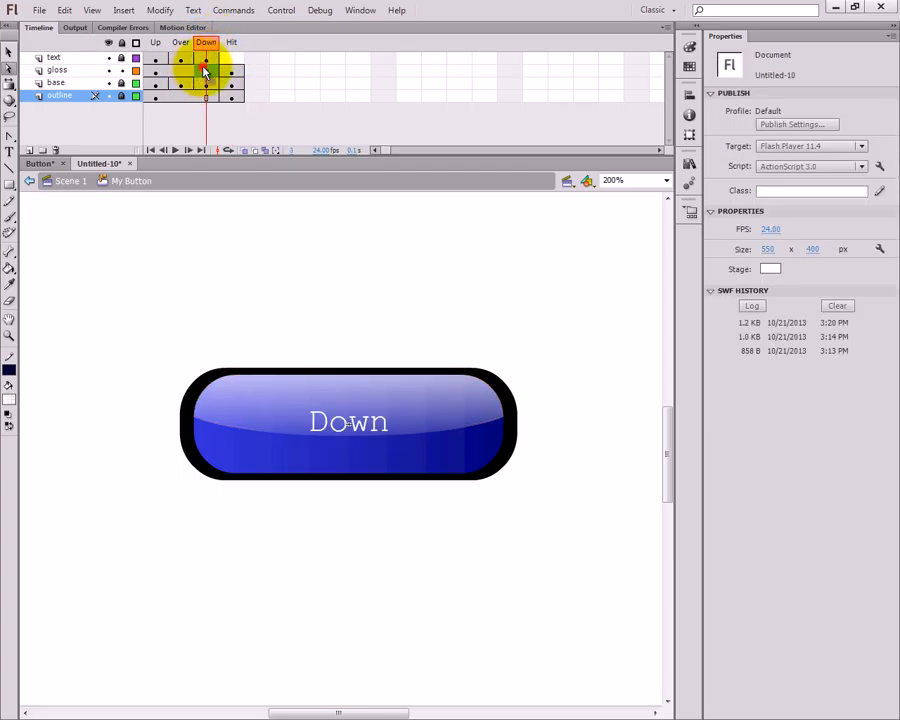
right_click(206, 71)
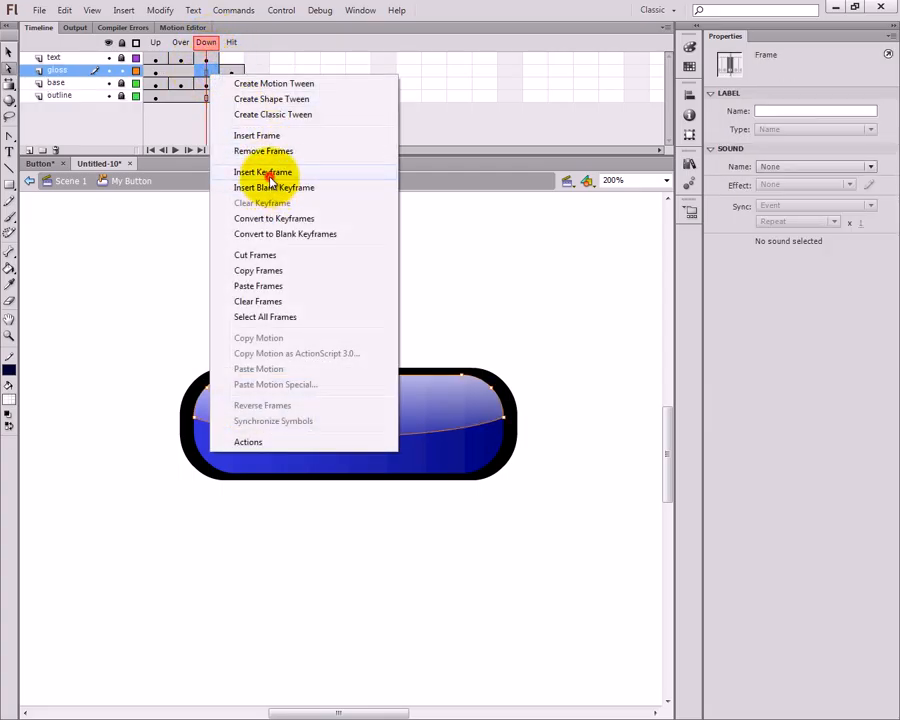
click(268, 174)
right_click(217, 96)
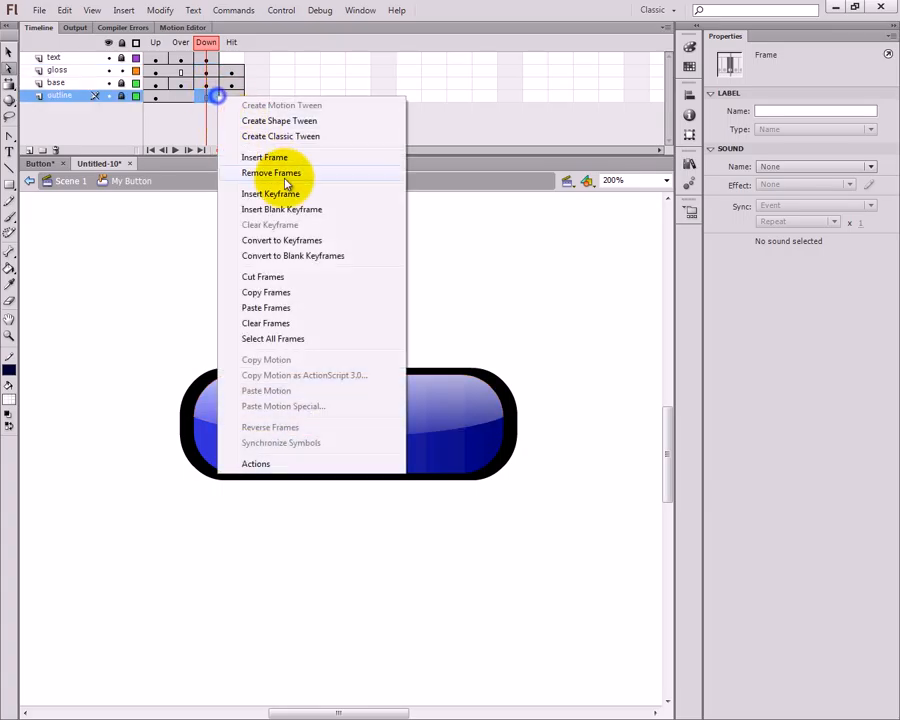
click(278, 194)
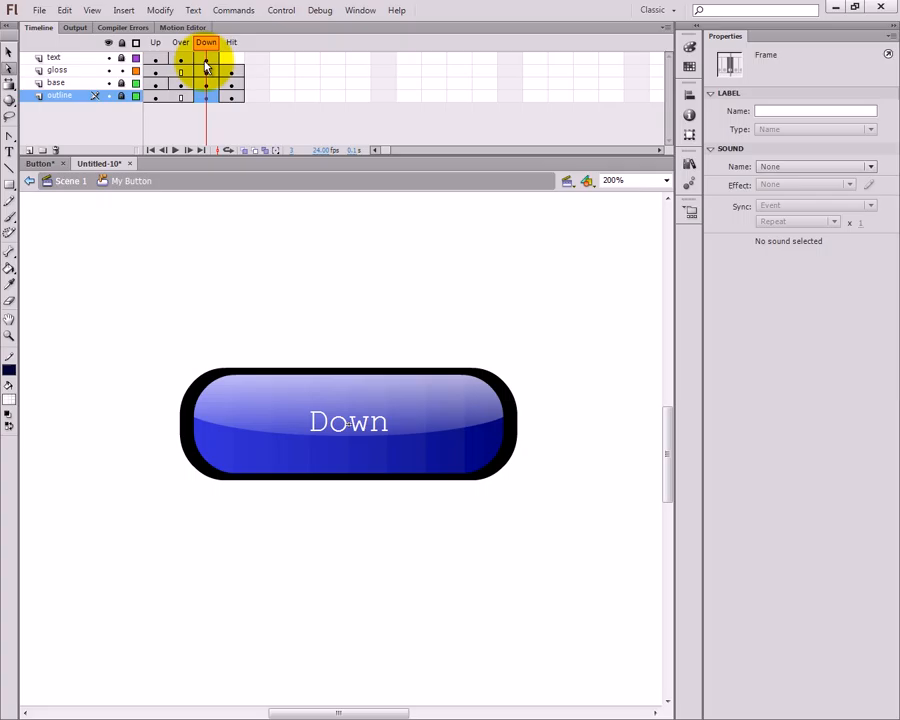
Step: Unlock the base, outline and text layers so the whole button artwork can be selected together
click(123, 83)
click(123, 95)
click(125, 58)
drag(575, 269, 66, 551)
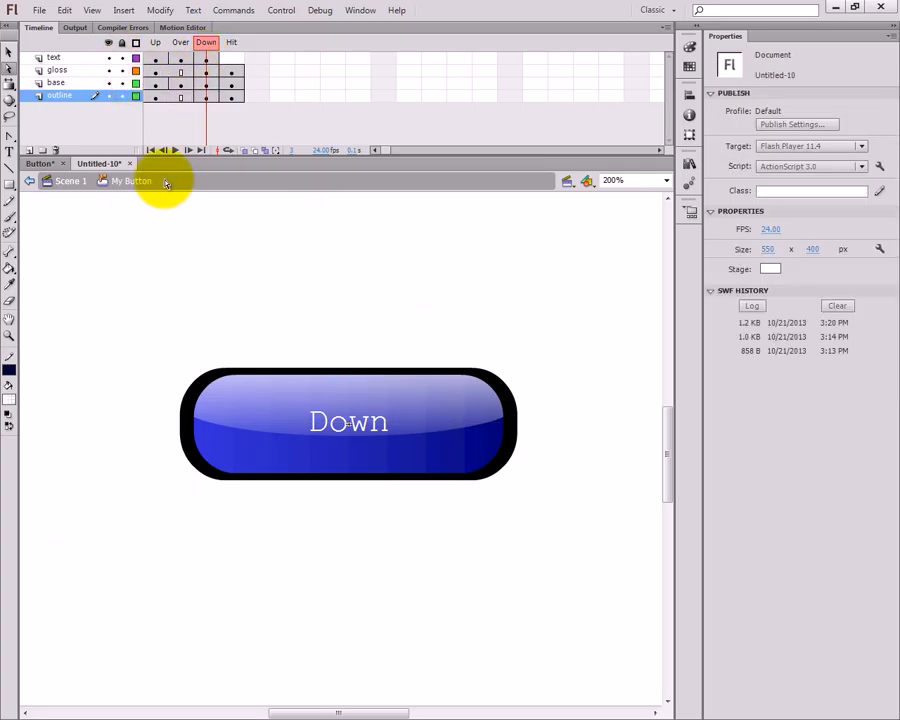
click(220, 83)
click(179, 74)
click(157, 71)
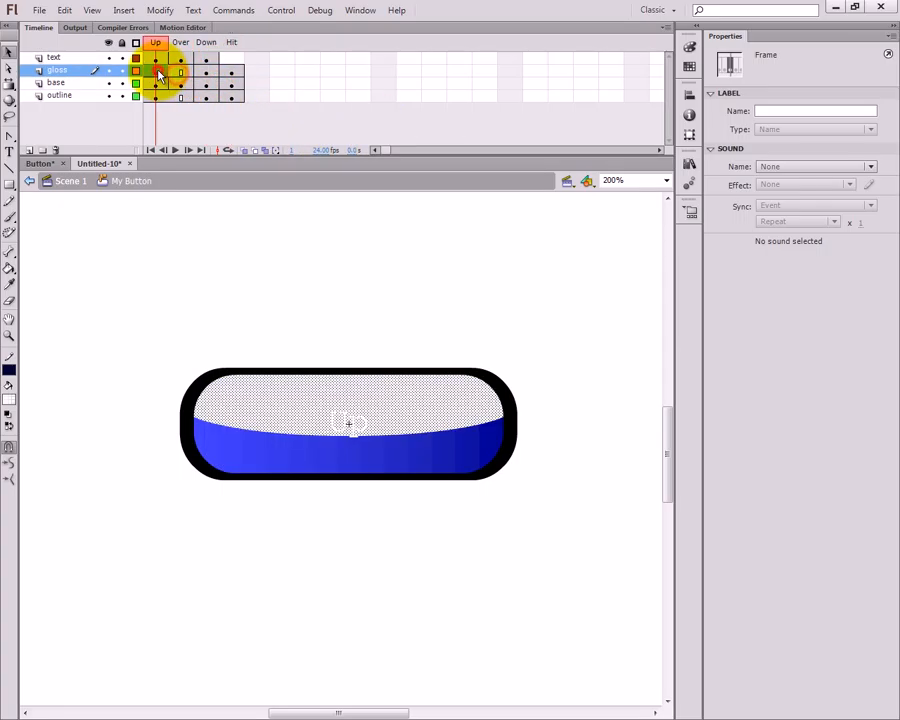
click(206, 58)
click(323, 264)
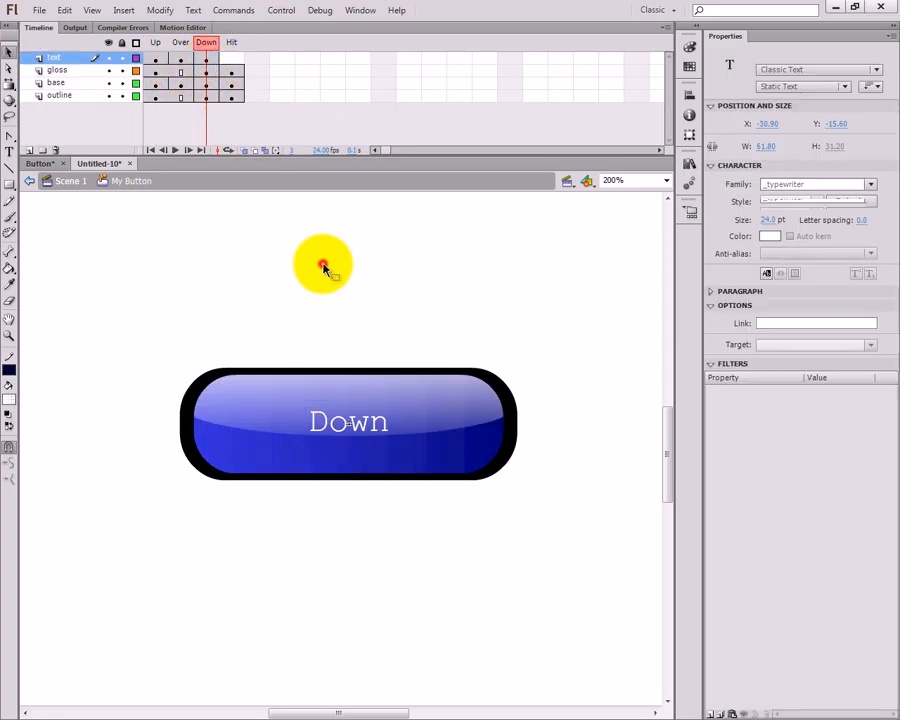
drag(121, 58, 120, 118)
drag(120, 50, 112, 108)
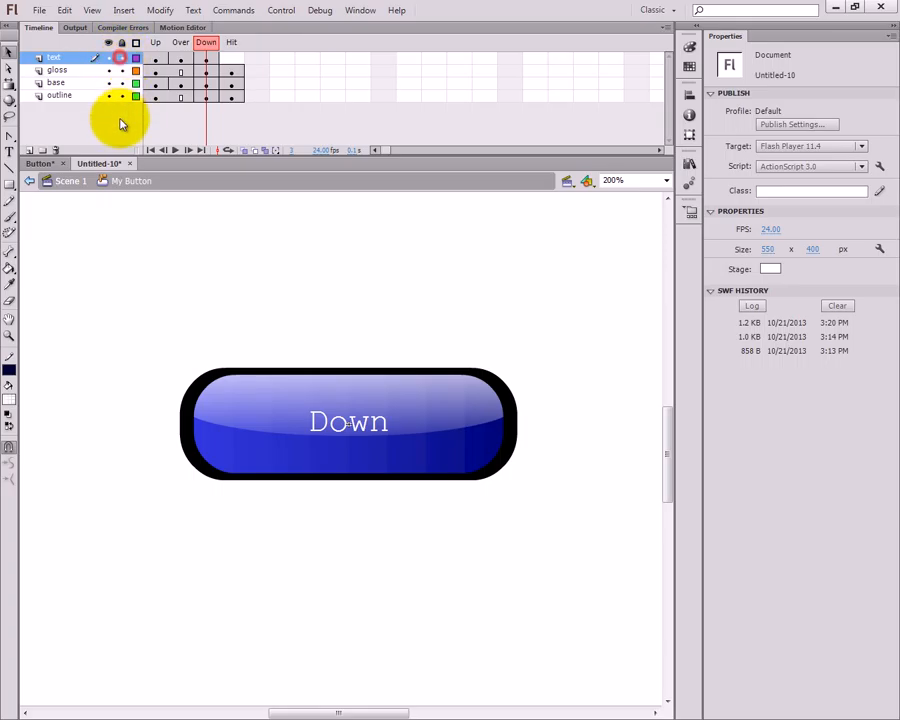
Step: Select all the button artwork on the Down frame, nudge it a few pixels downward and deselect it
drag(575, 271, 137, 571)
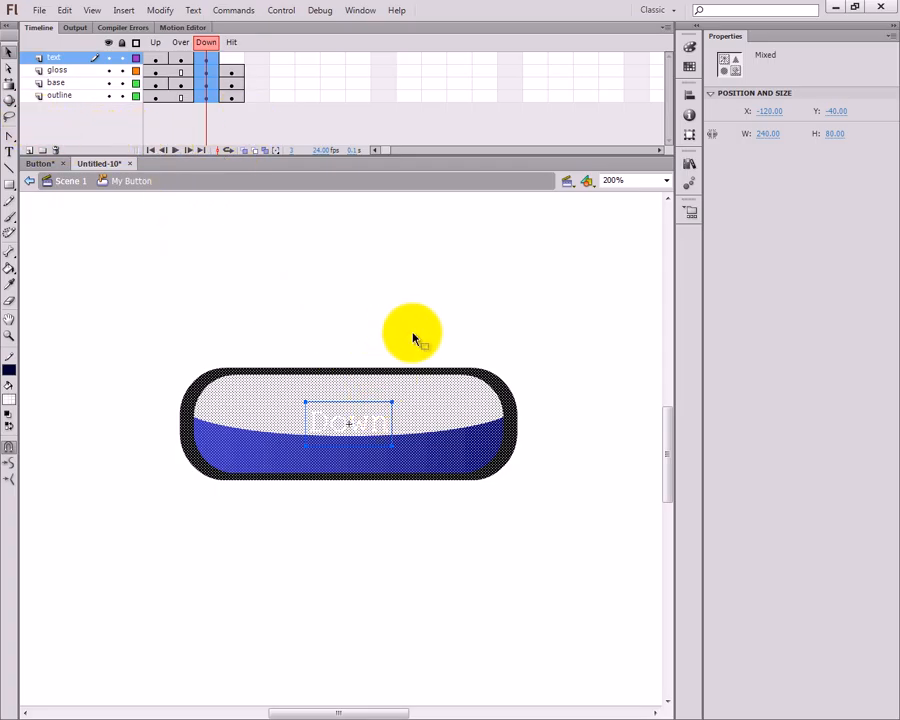
key(shift+Down)
key(shift+Down)
key(shift+Up)
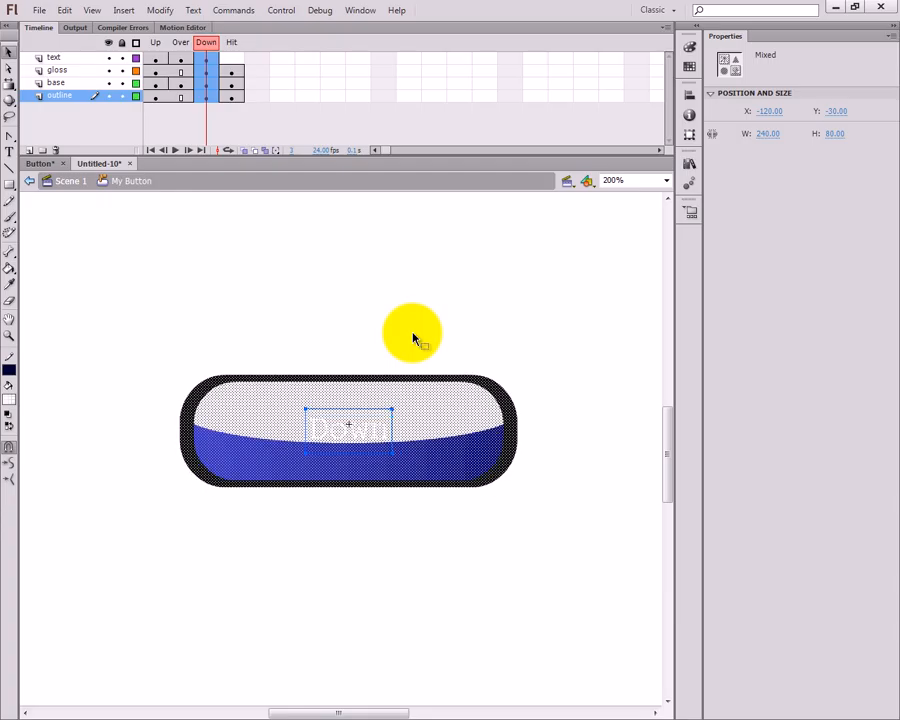
click(402, 310)
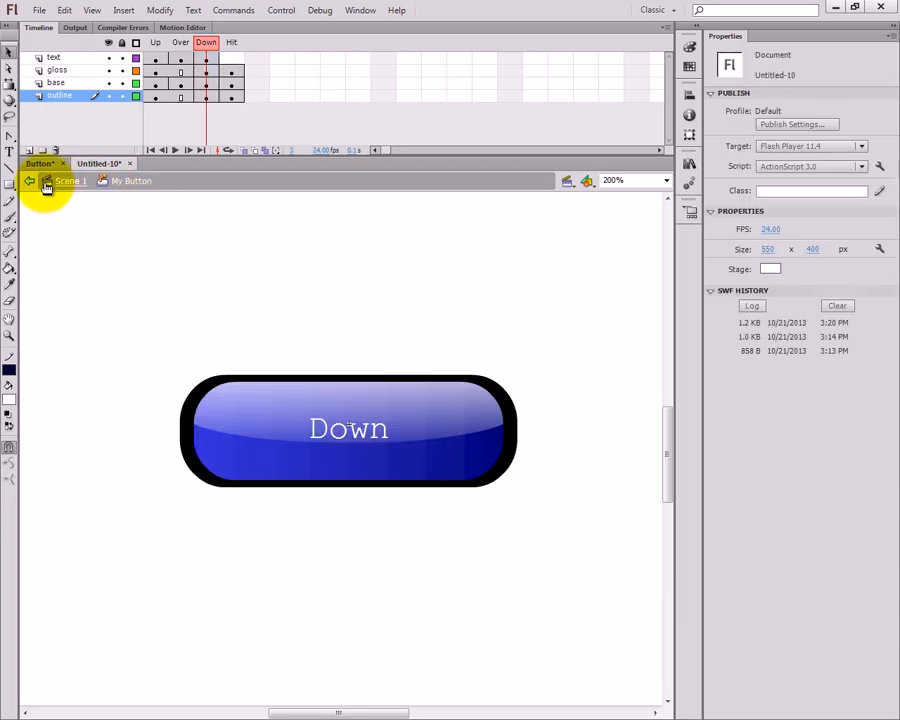
Step: Test the movie, try the shifted Down state several times on the button, and close the preview window
key(ctrl+Return)
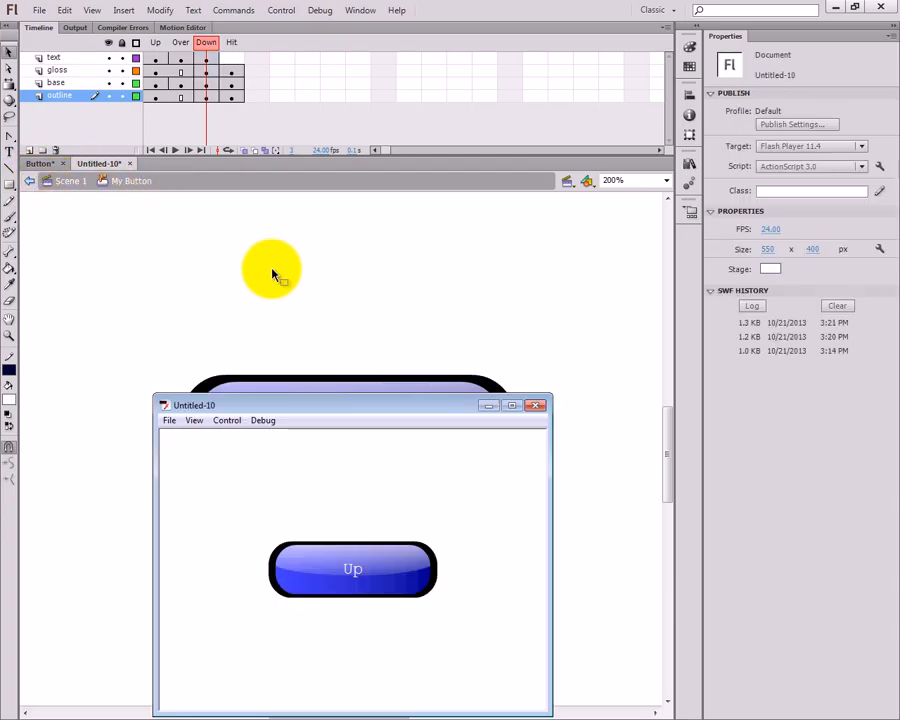
click(376, 574)
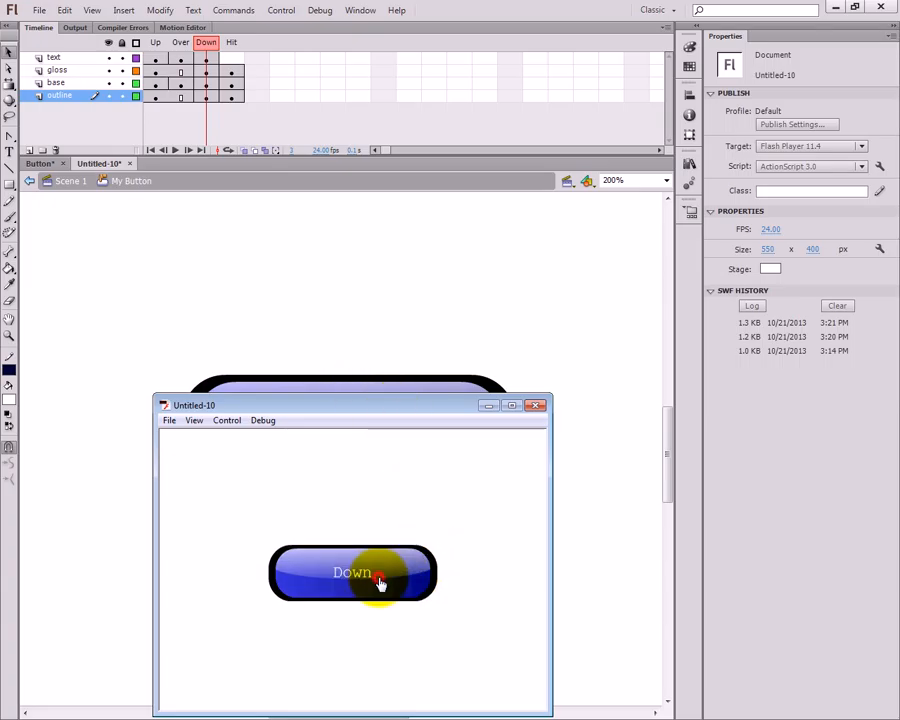
click(355, 580)
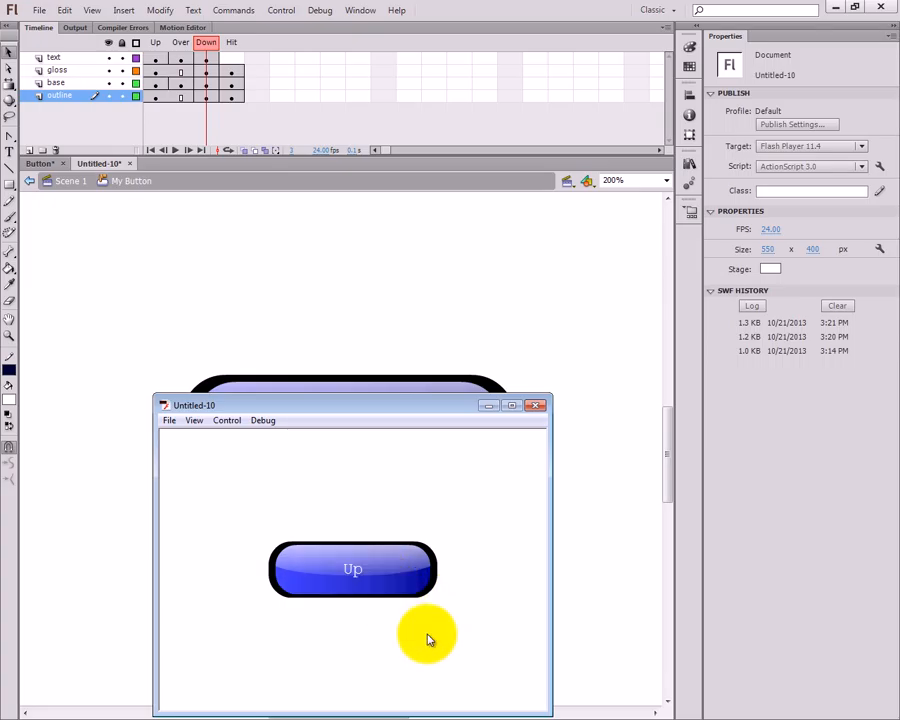
click(366, 572)
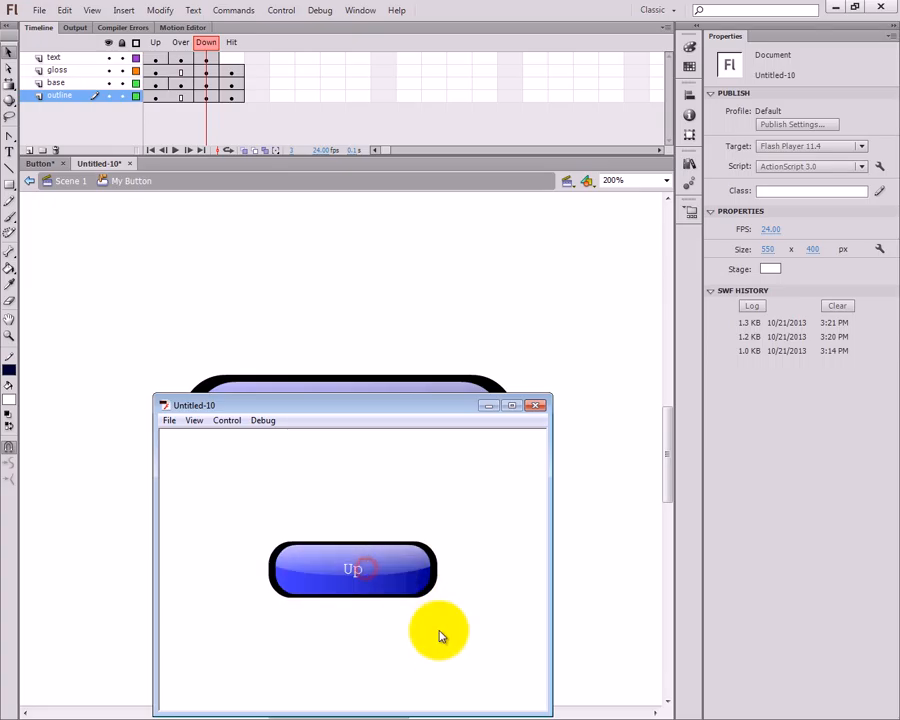
click(405, 581)
click(535, 406)
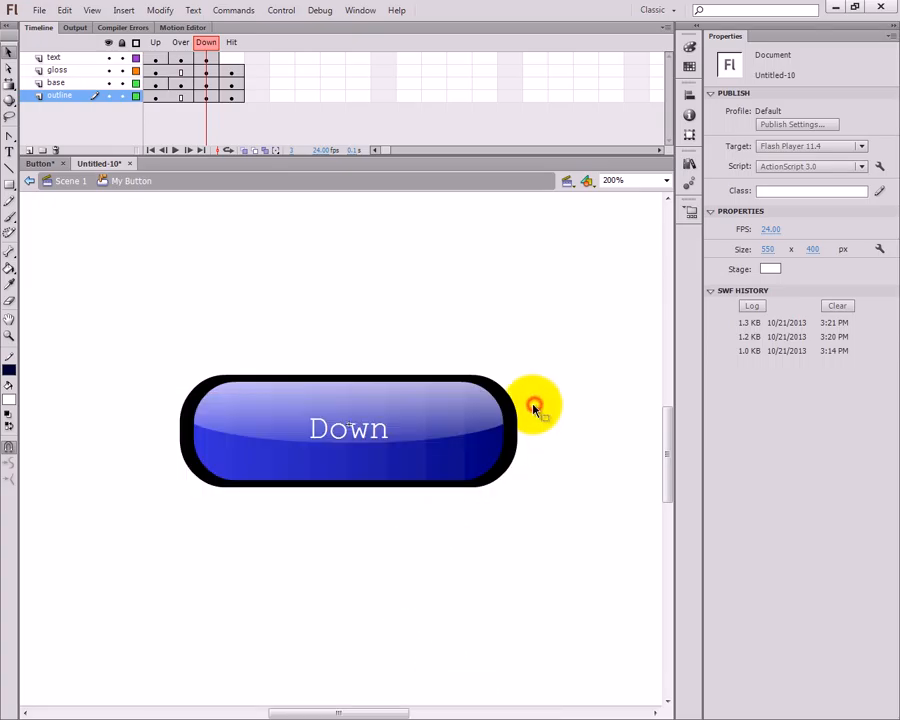